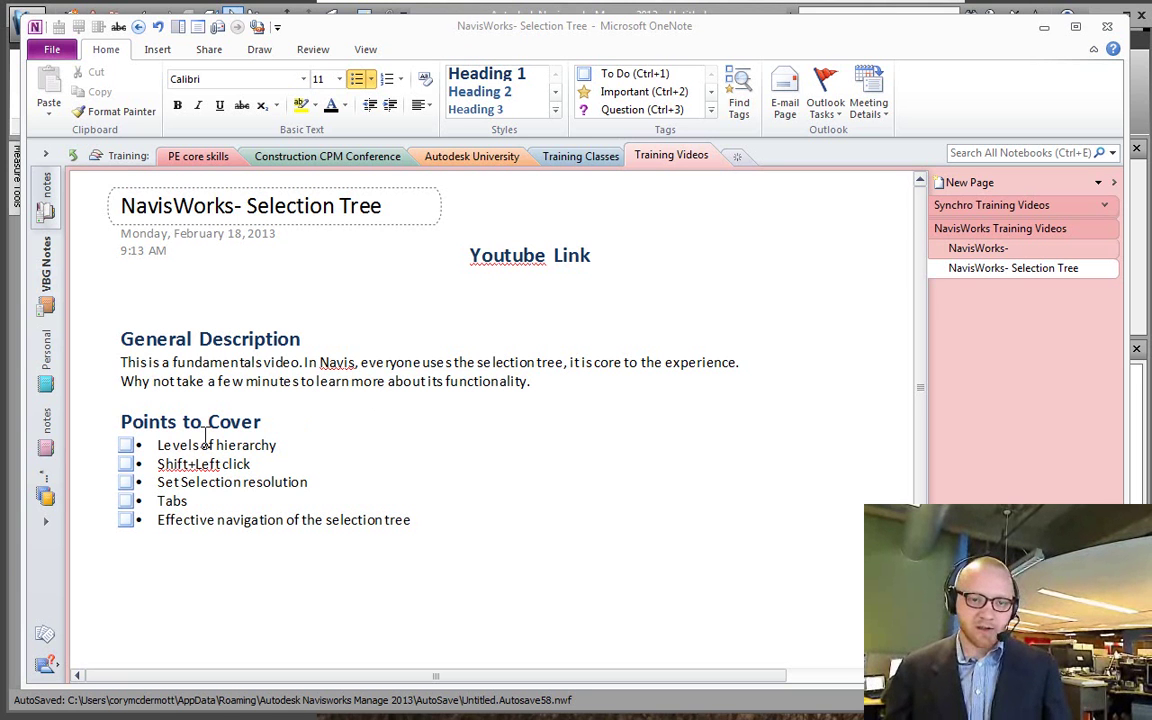
Step: Highlight the five-item Points to Cover checklist in OneNote, then deselect it
drag(120, 420, 333, 568)
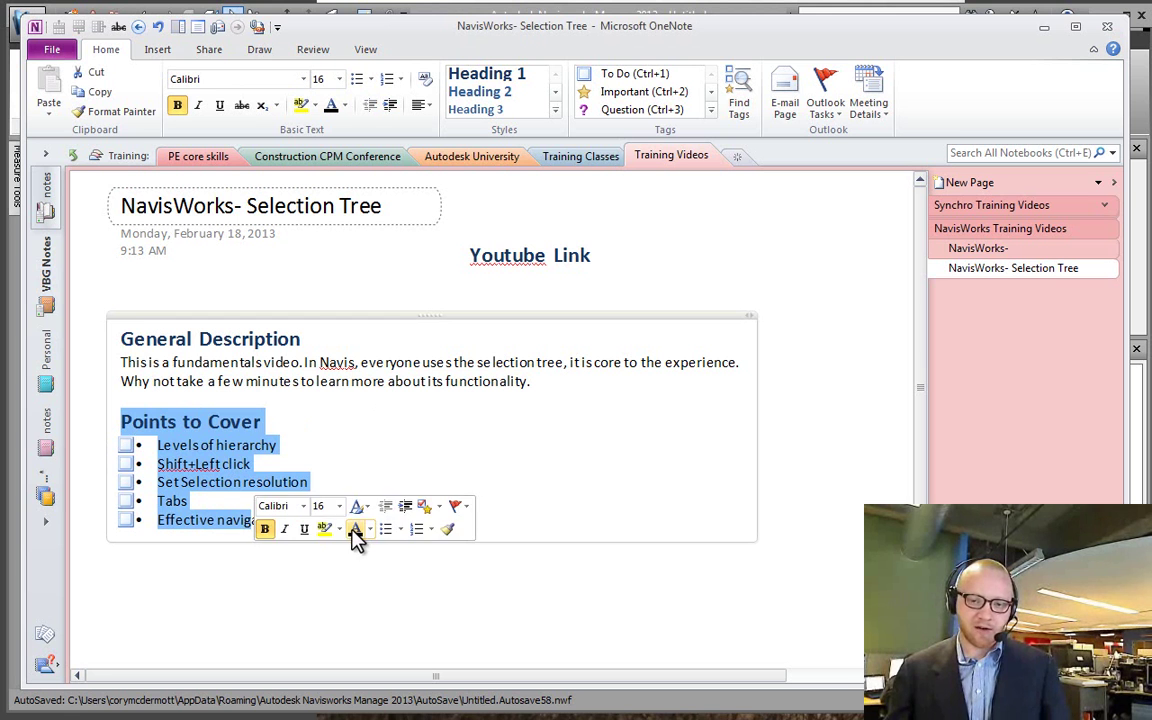
click(271, 482)
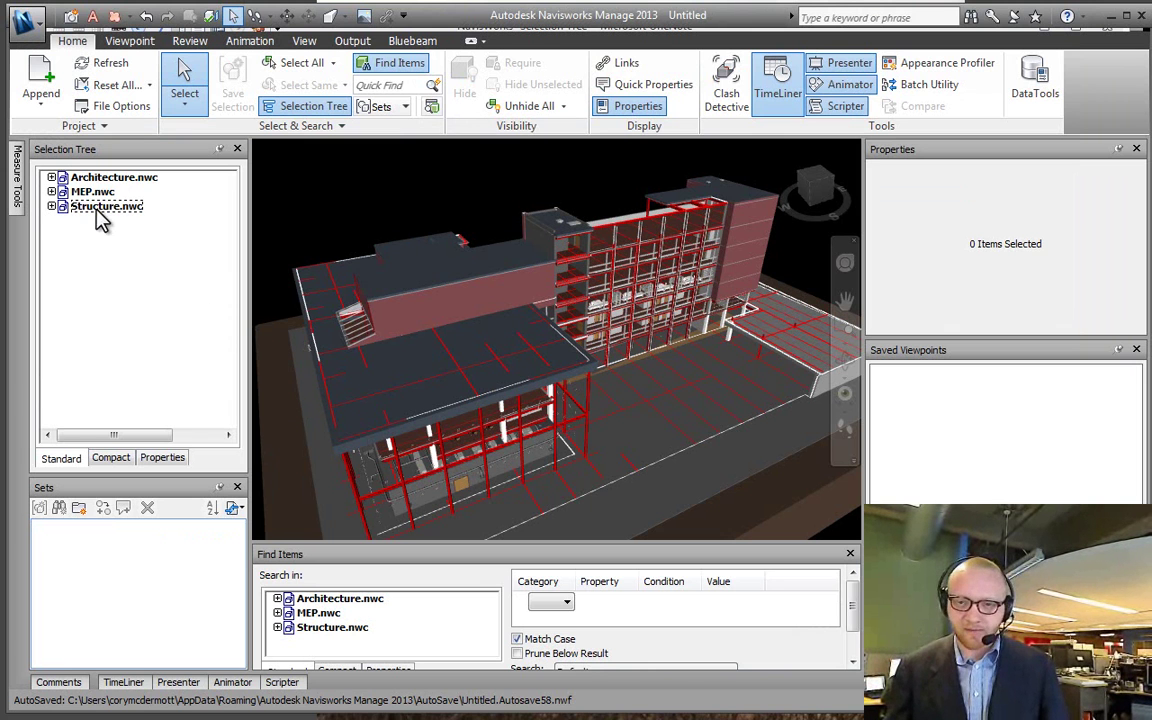
Step: Show the View ribbon and browse the Load Workspace list without loading a workspace
click(304, 40)
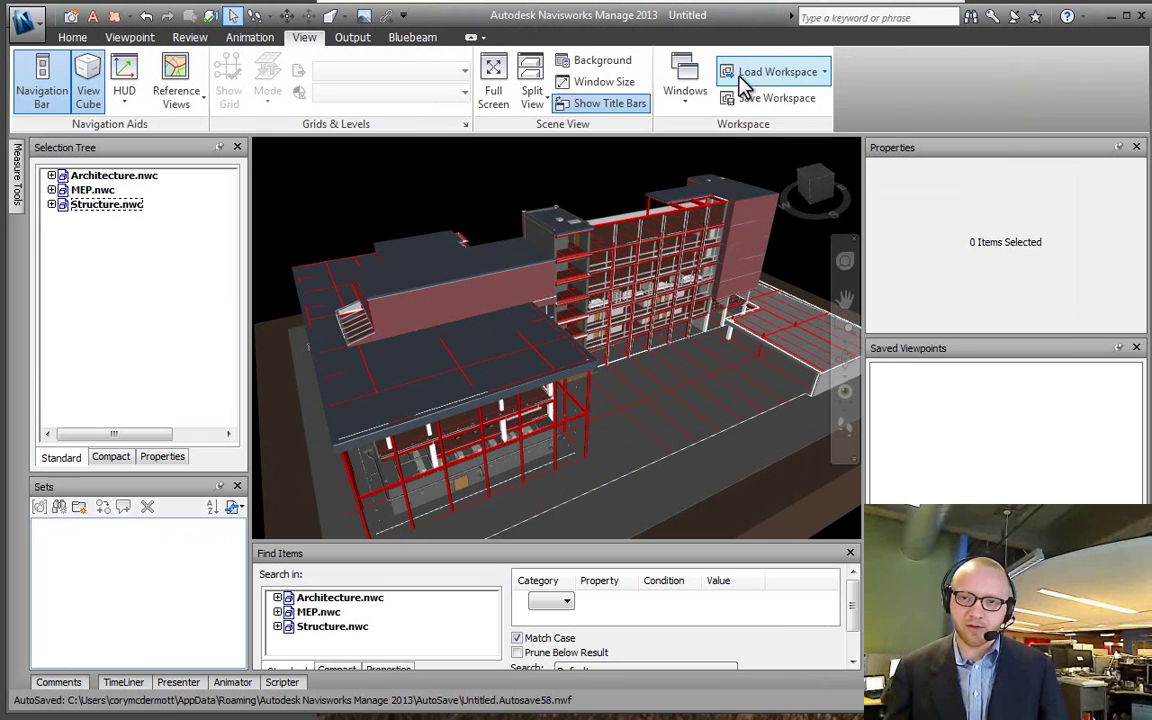
click(745, 78)
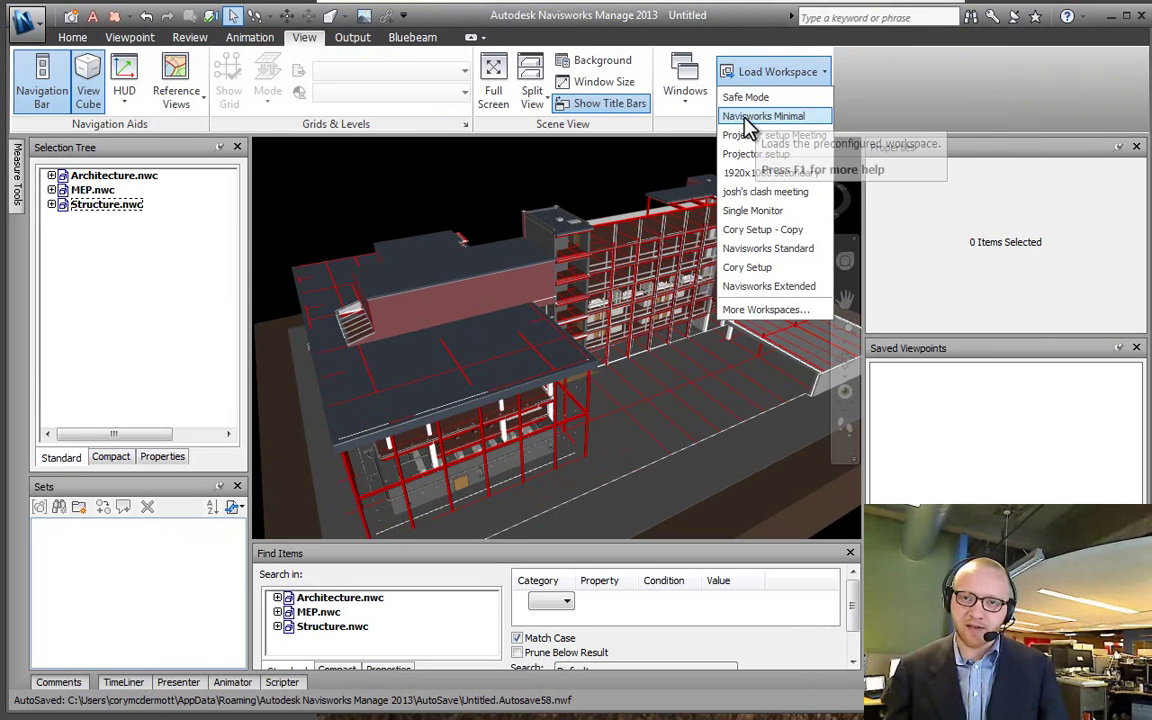
click(330, 222)
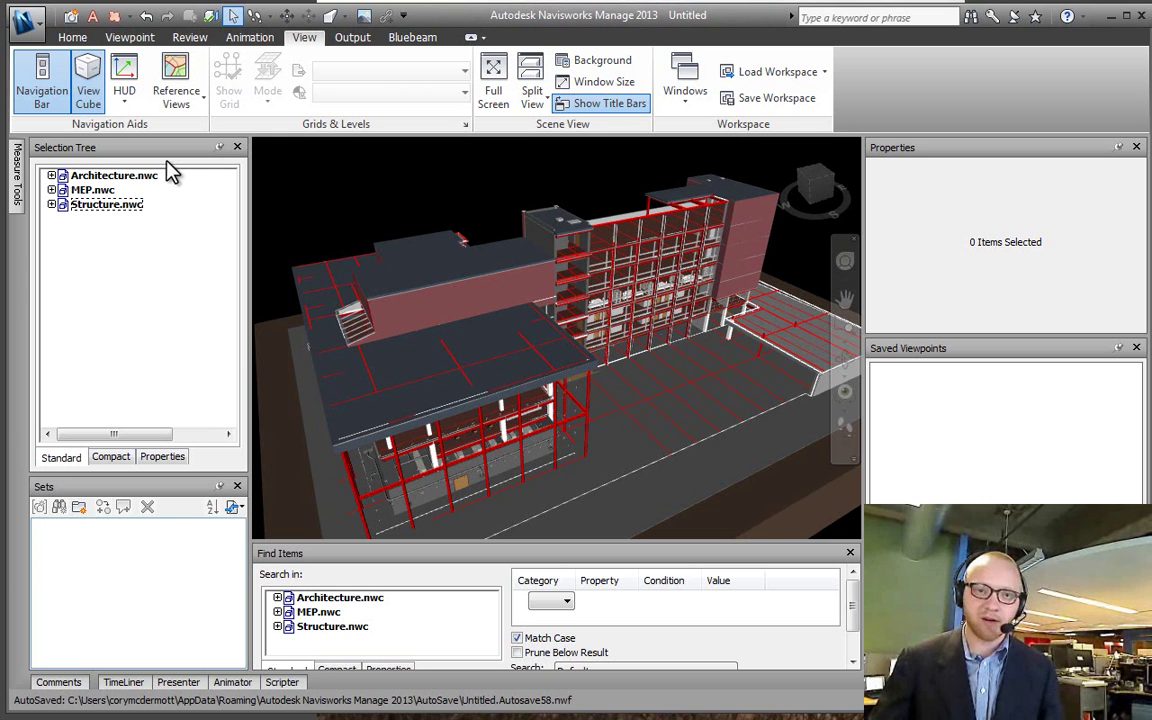
Step: Select Architecture.nwc, MEP.nwc and Structure.nwc in turn in the Selection Tree
click(88, 176)
click(85, 191)
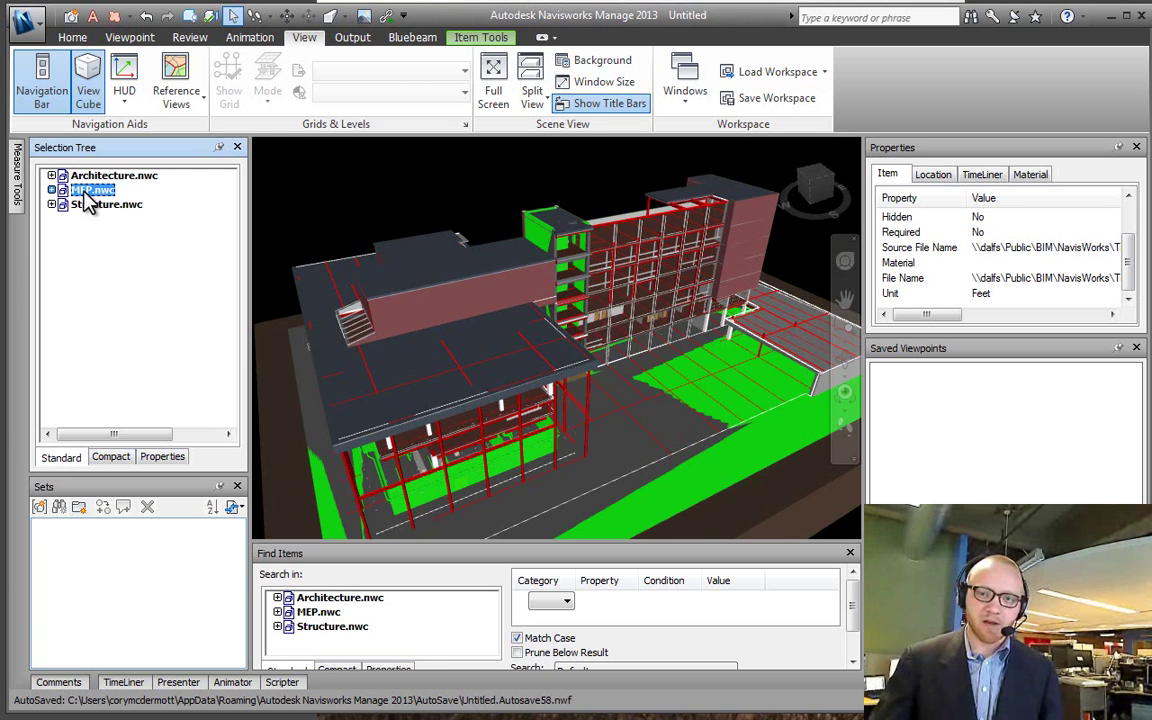
click(105, 204)
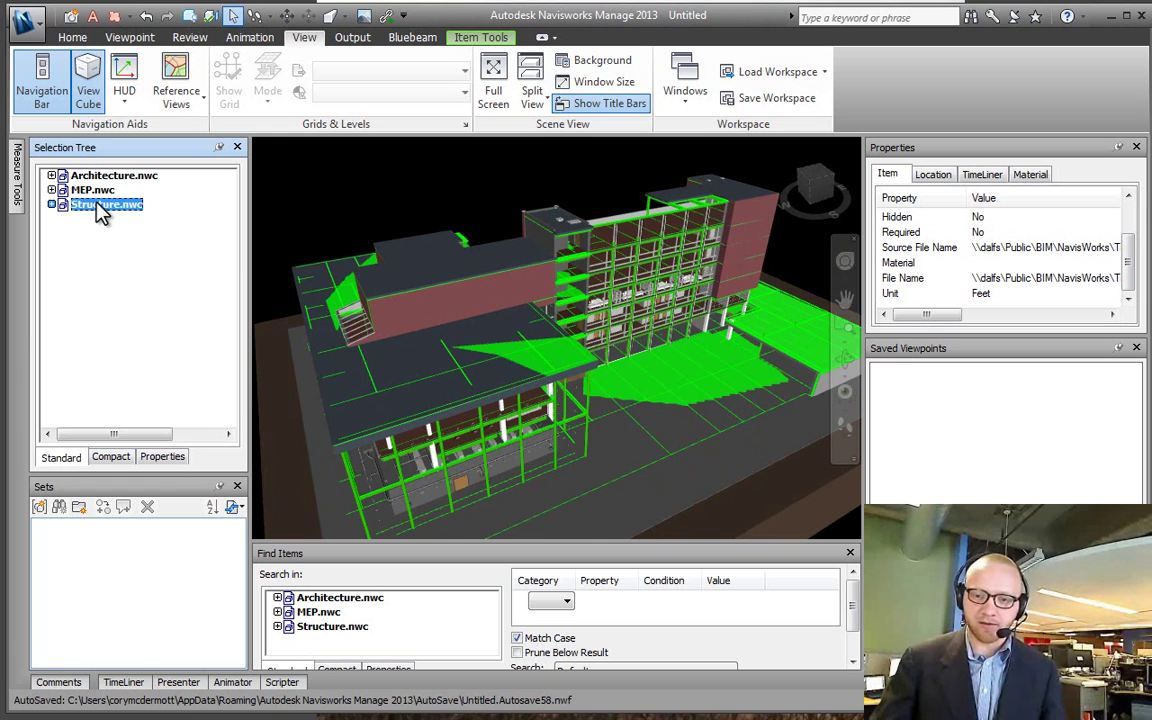
Step: Expand Architecture.nwc and select the 1ST FLOOR, B1 MEZZANINE and B1 BASEMENT levels, ending on 1ST FLOOR
click(51, 176)
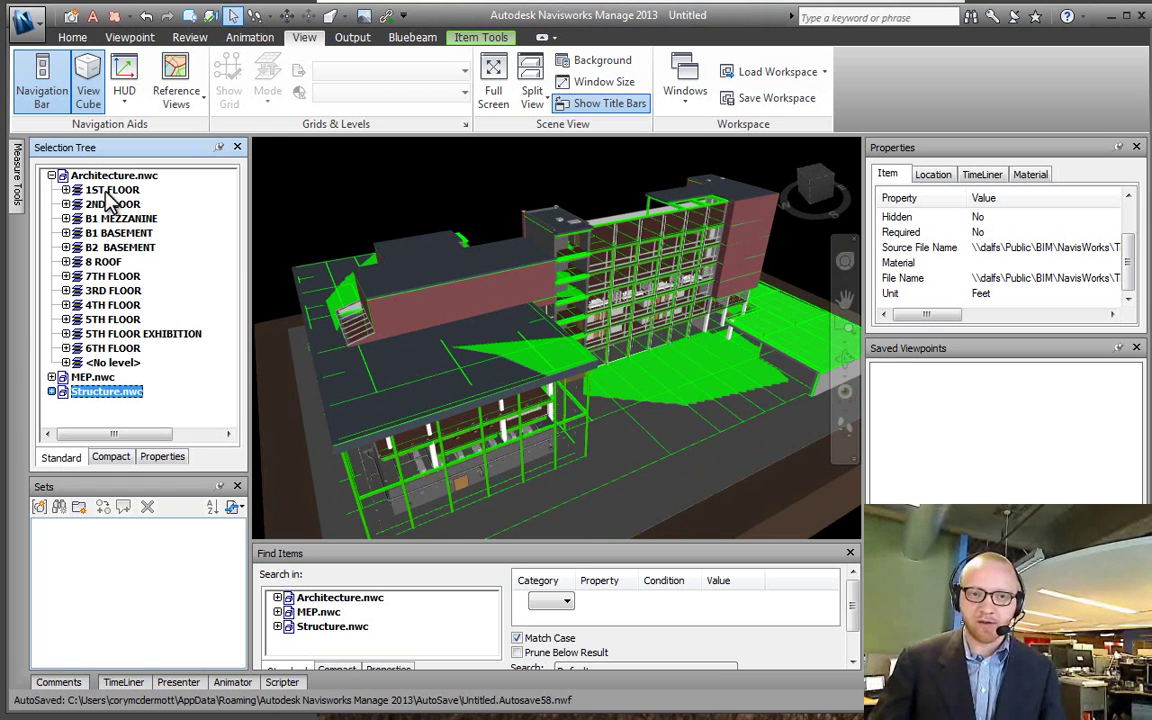
click(100, 190)
click(115, 219)
click(108, 233)
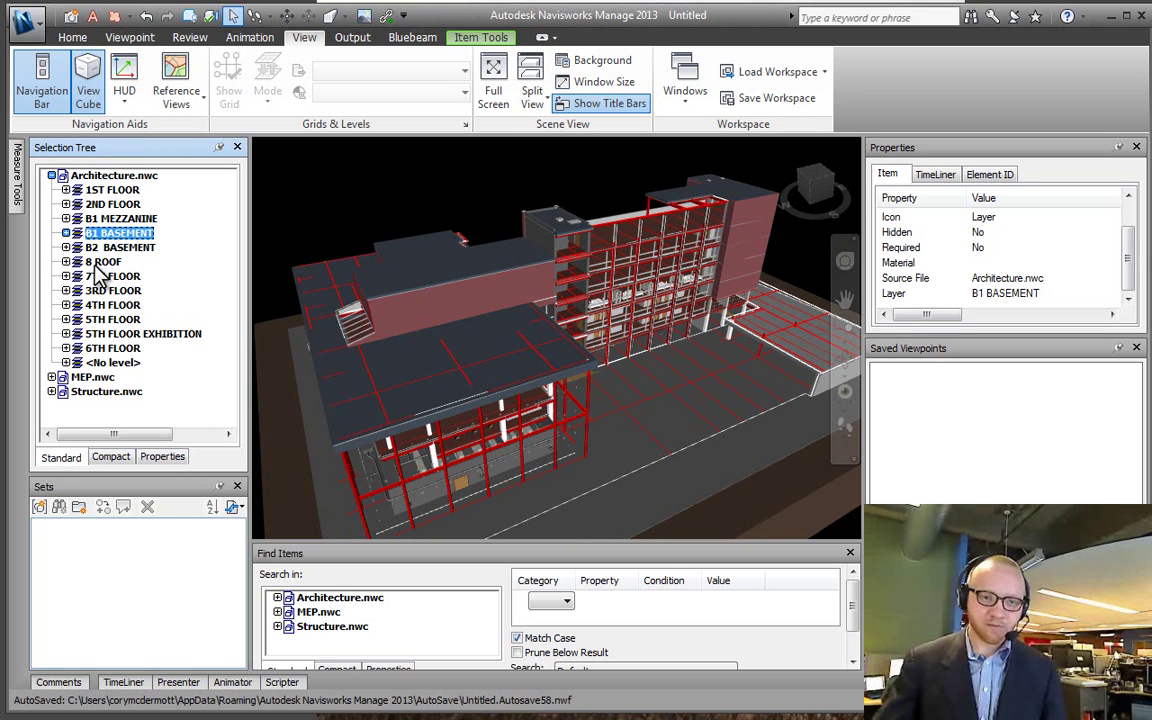
click(112, 190)
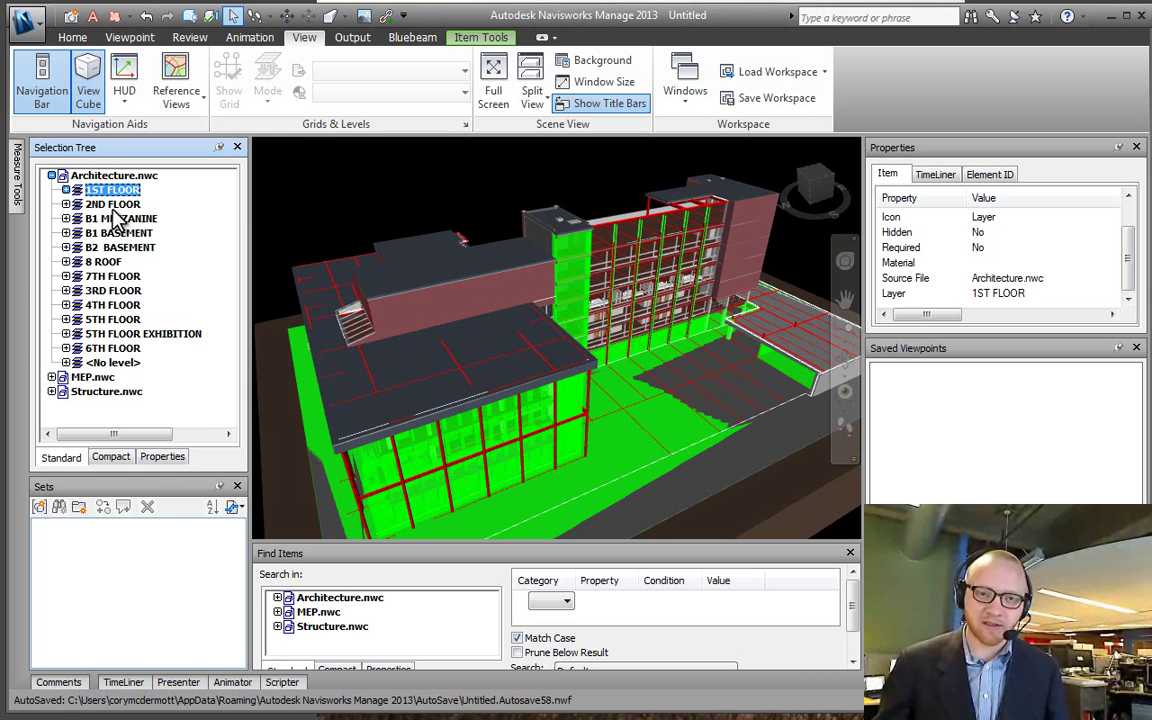
Step: Select the 2ND FLOOR, B1 MEZZANINE, B1 BASEMENT, B2 BASEMENT, 7TH, 3RD and 4TH FLOOR levels in turn
click(112, 205)
click(114, 218)
click(114, 233)
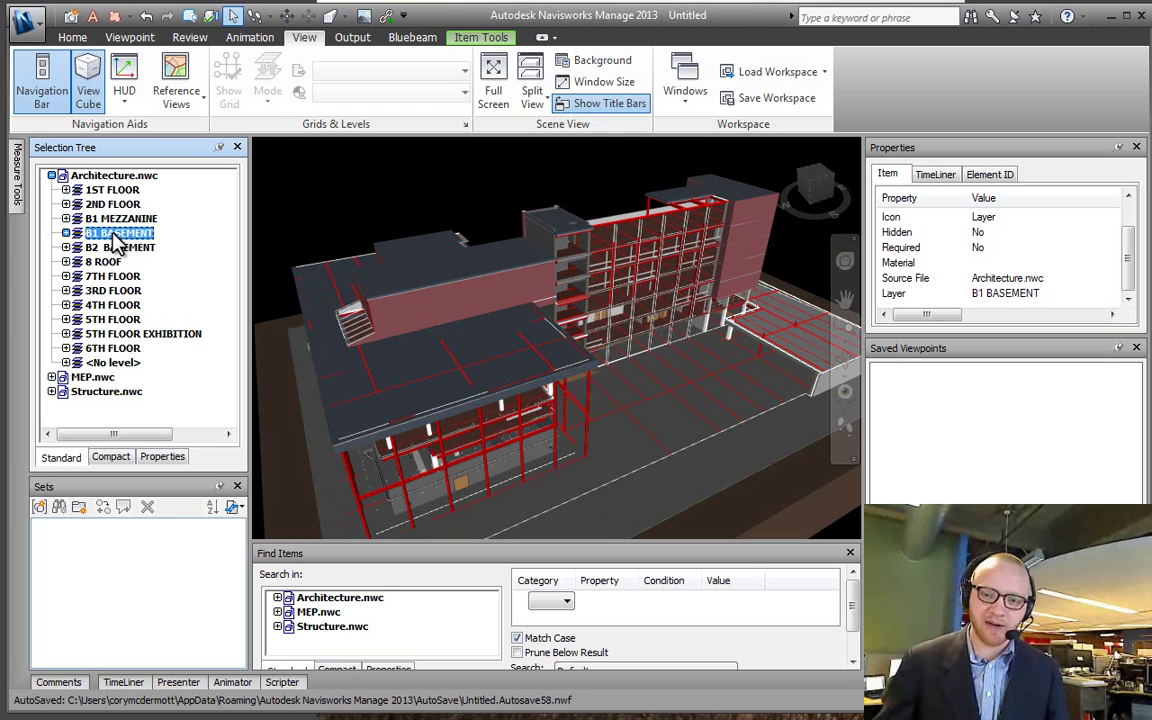
click(116, 247)
click(113, 276)
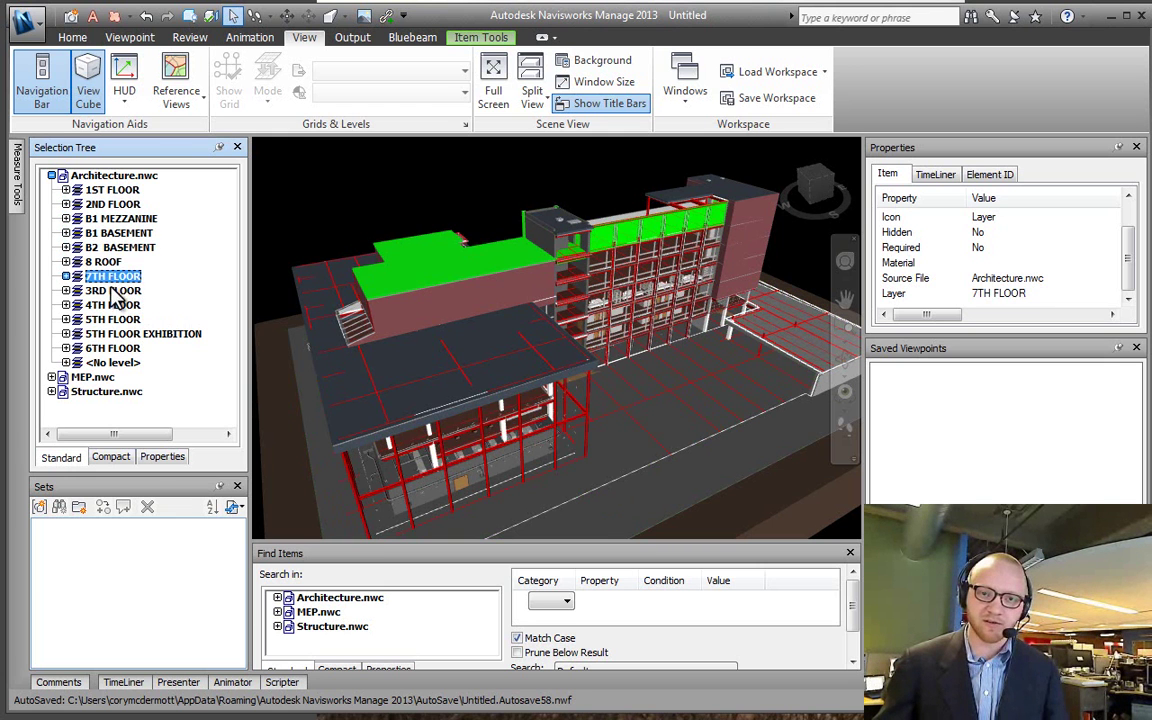
click(112, 290)
click(113, 305)
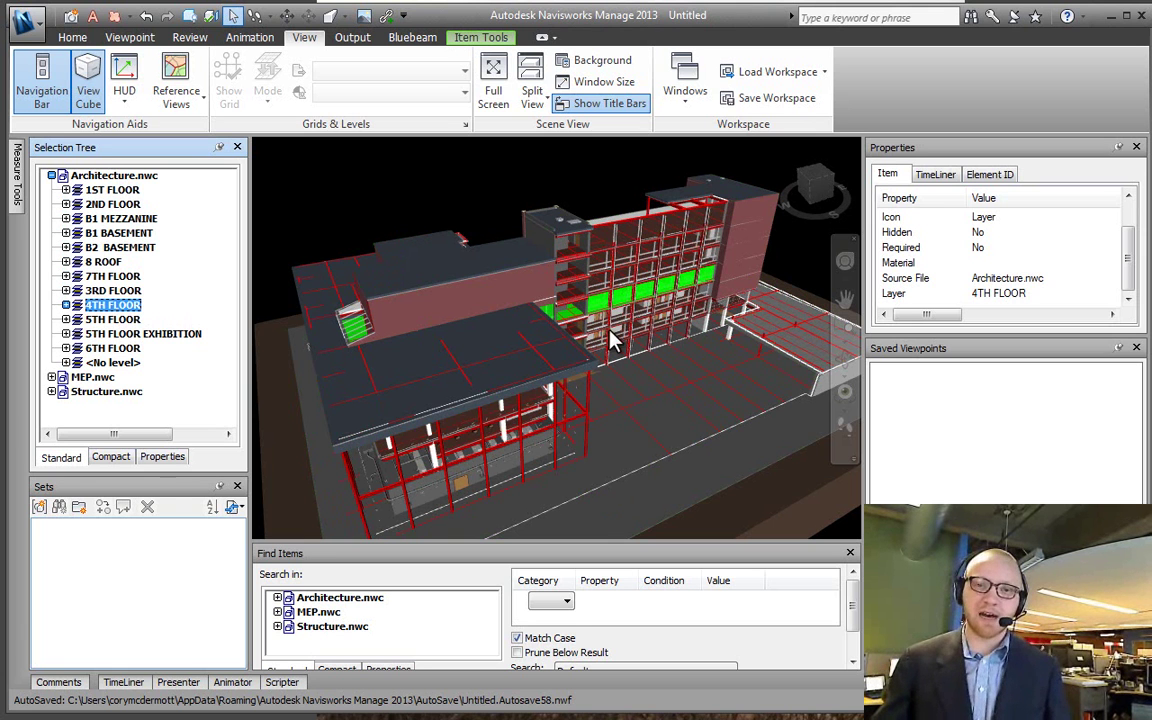
Step: Pick a wall panel in the model, then select and collapse the 3RD FLOOR branch
click(740, 280)
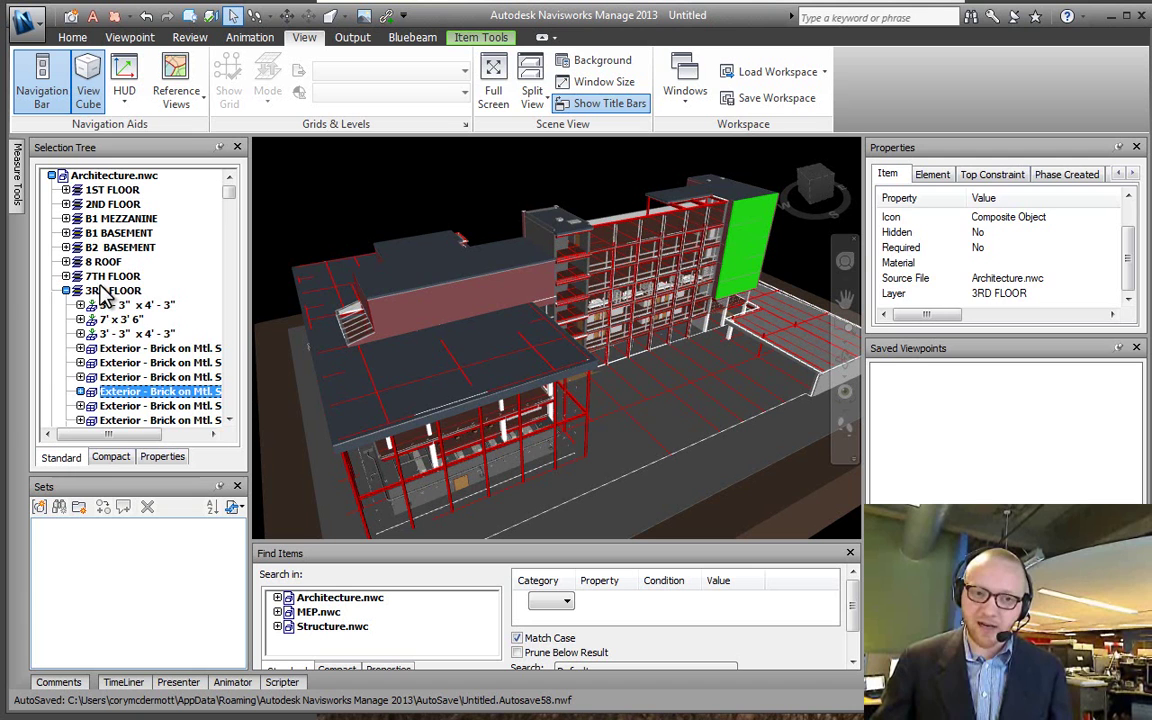
click(100, 290)
click(66, 290)
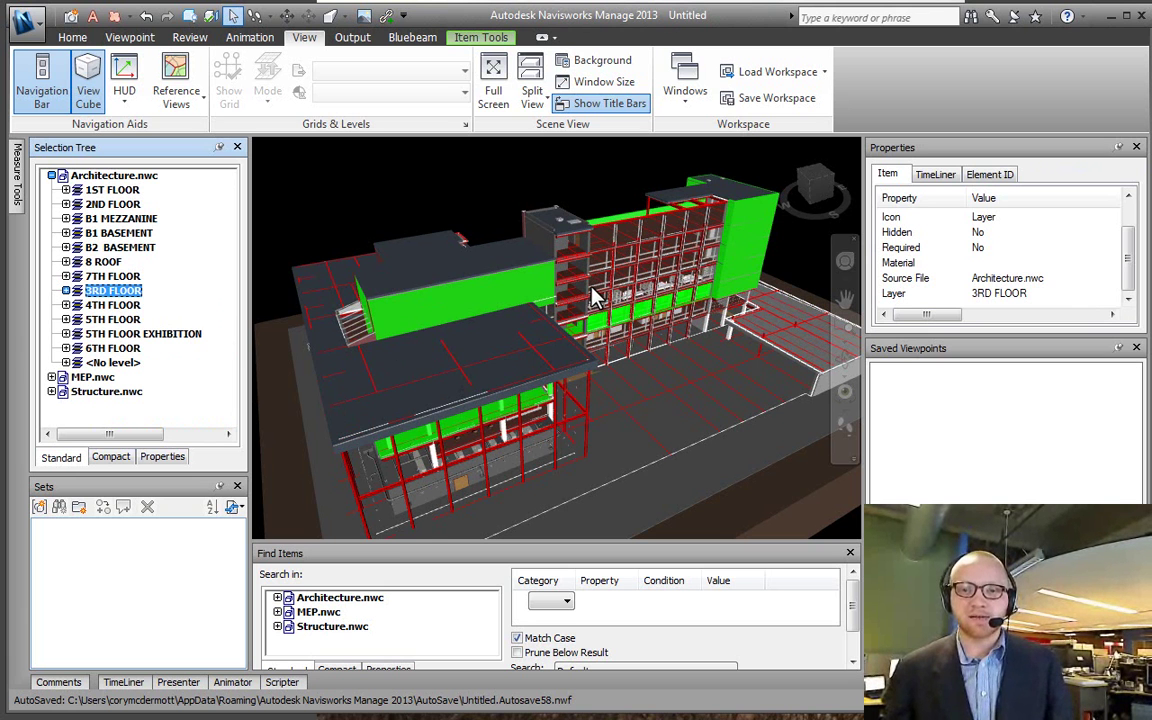
Step: From a zoomed, orbited view, clear the selection and pick a façade panel in the model
scroll(592, 296, up, 3)
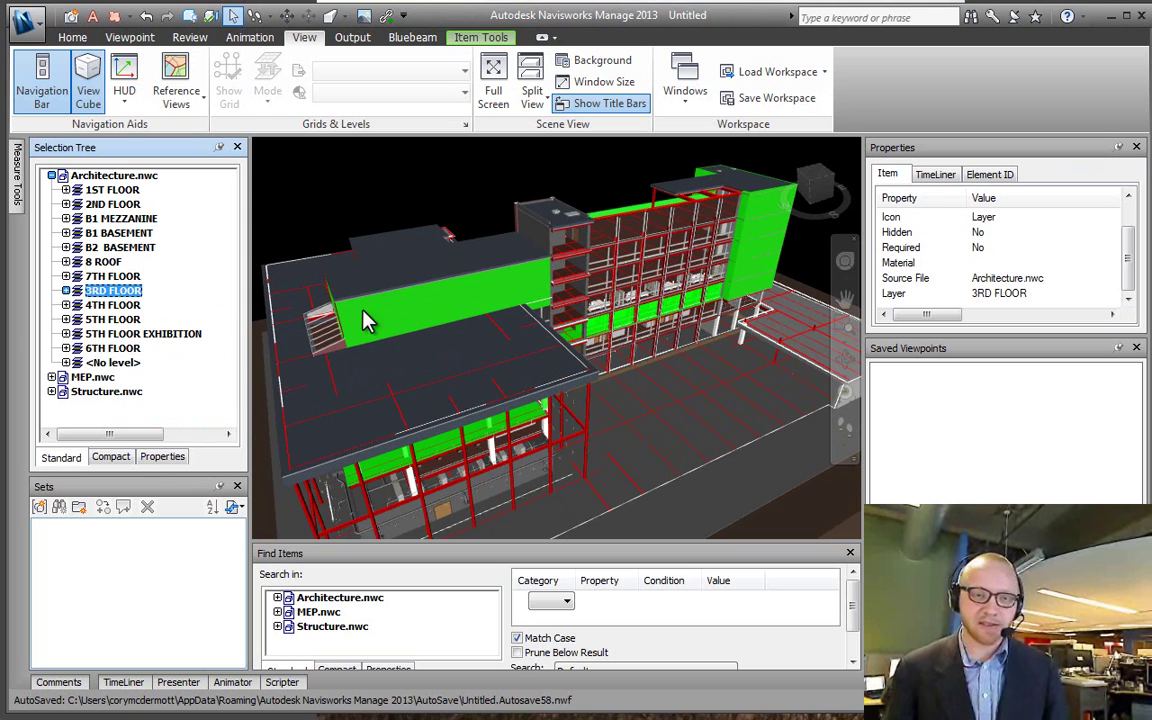
mouse_move(660, 293)
shift+middle_down()
mouse_move(527, 265)
mouse_move(393, 280)
mouse_move(341, 272)
mouse_move(340, 290)
mouse_move(561, 381)
mouse_move(628, 372)
mouse_move(651, 318)
mouse_move(665, 330)
shift+middle_up()
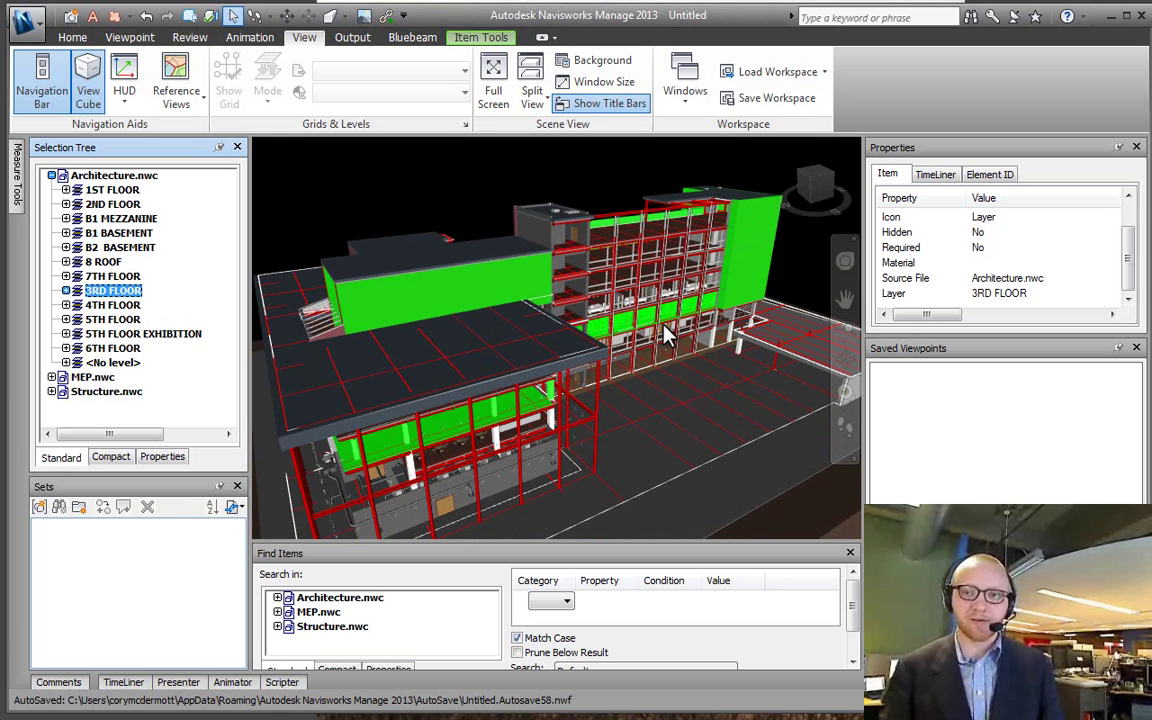
click(458, 214)
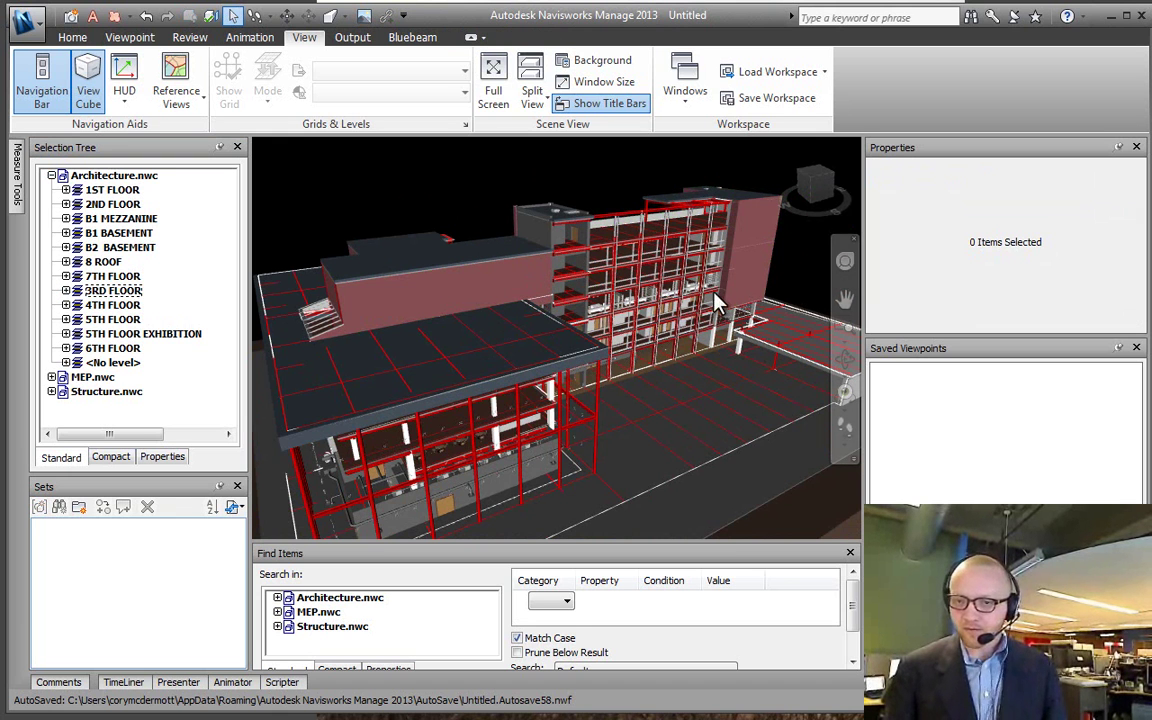
click(745, 290)
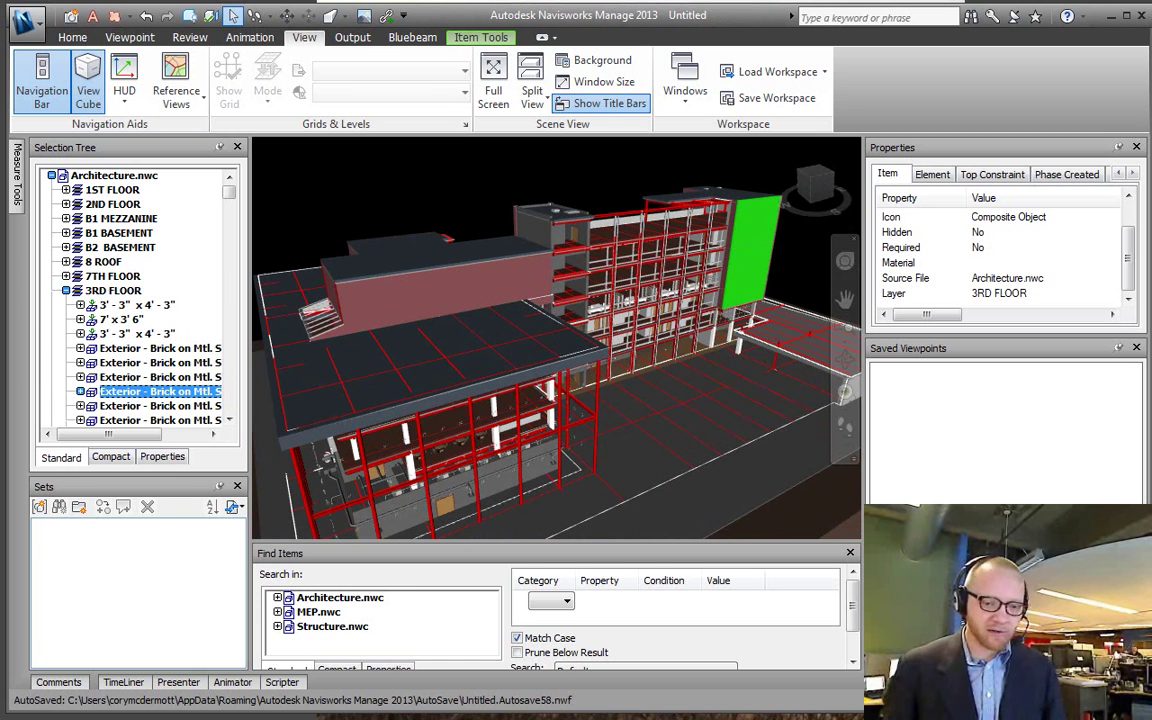
Step: Tick Levels of hierarchy on the OneNote checklist and bring Navisworks back to the front
key(alt+Tab)
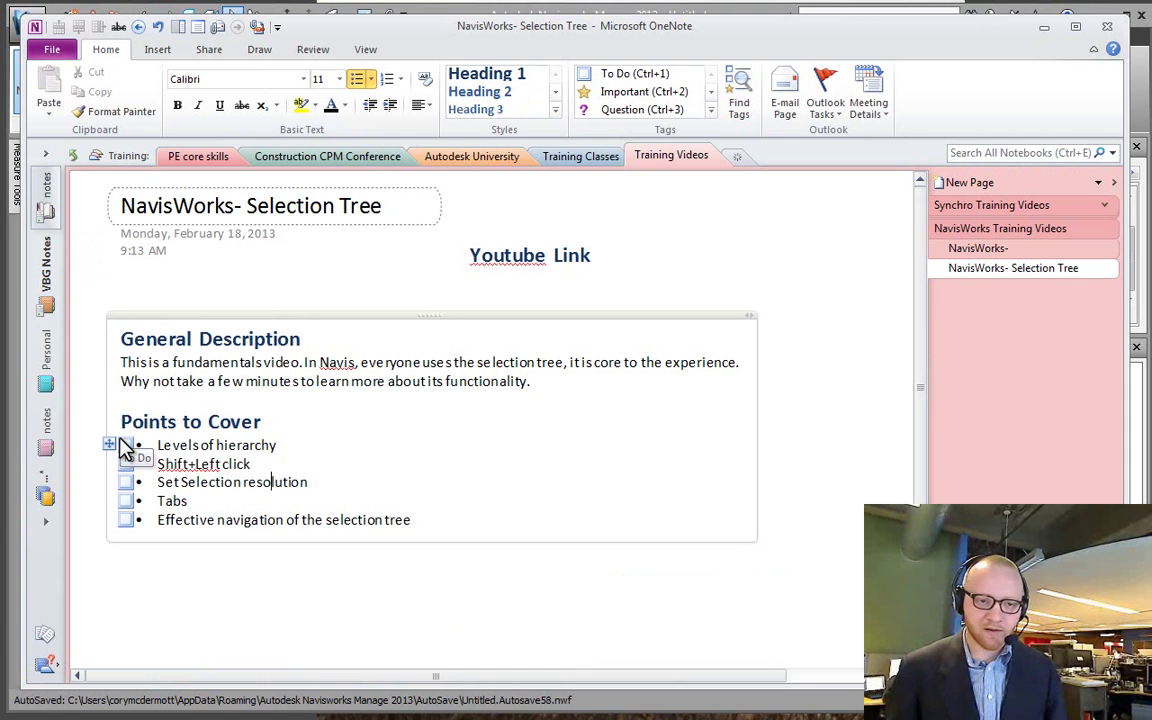
click(125, 445)
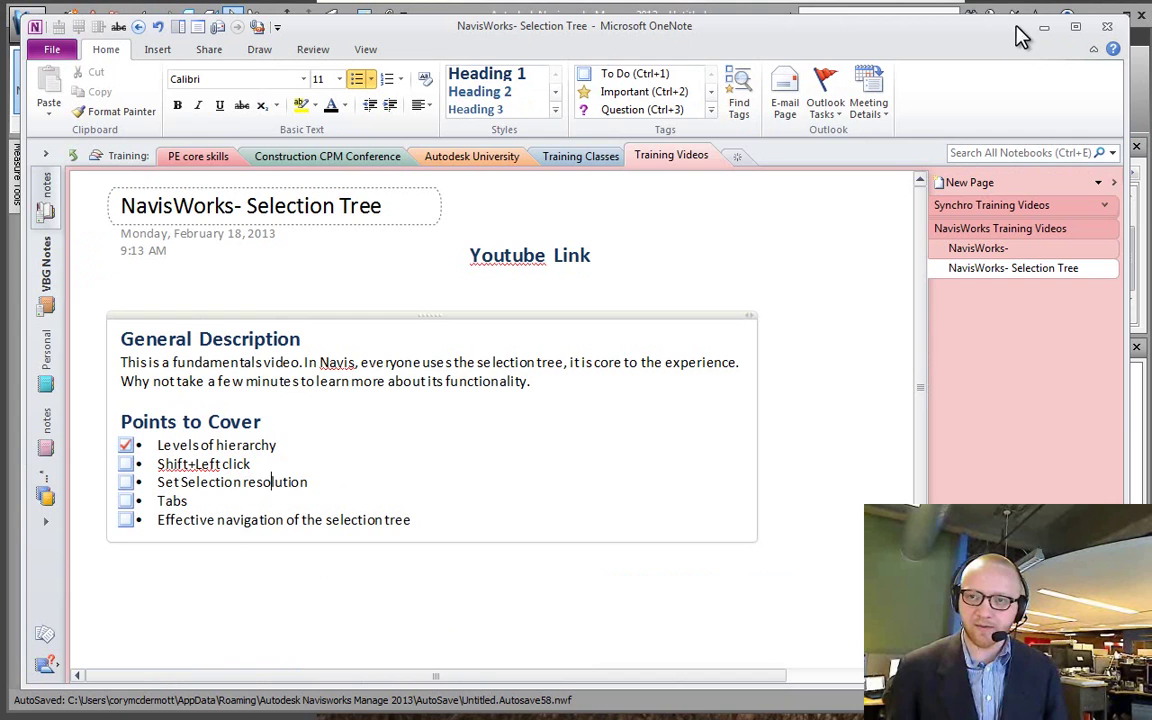
key(alt+Tab)
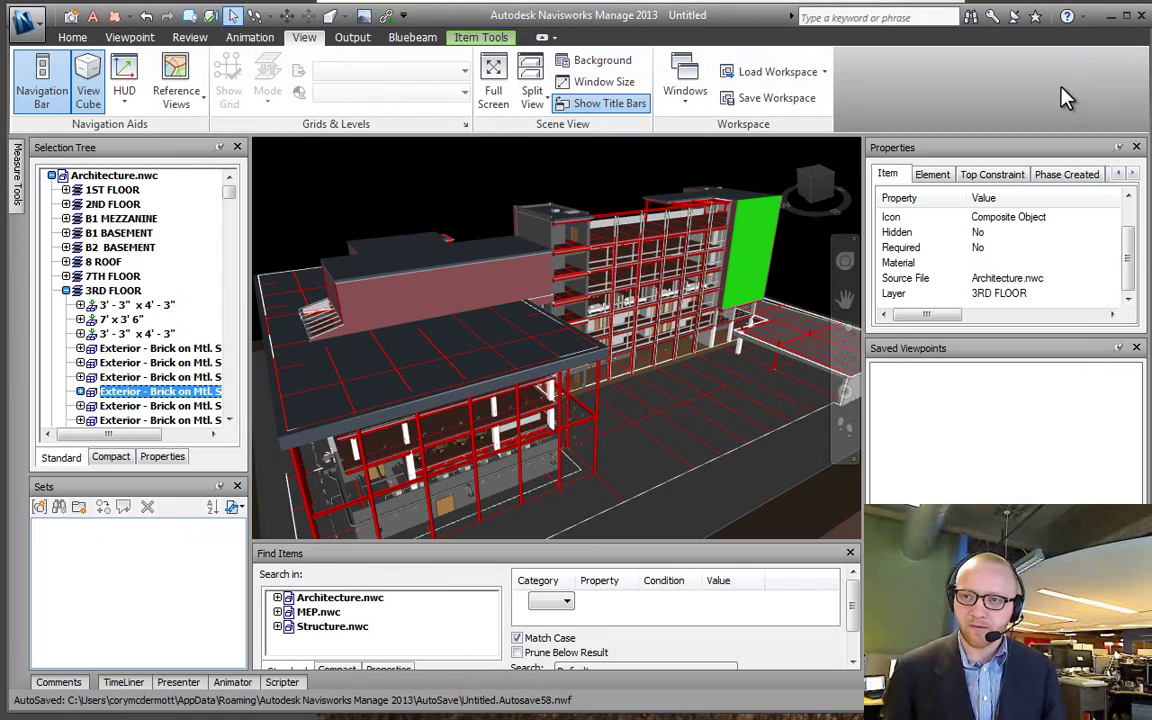
key(alt+Tab)
drag(551, 39, 483, 66)
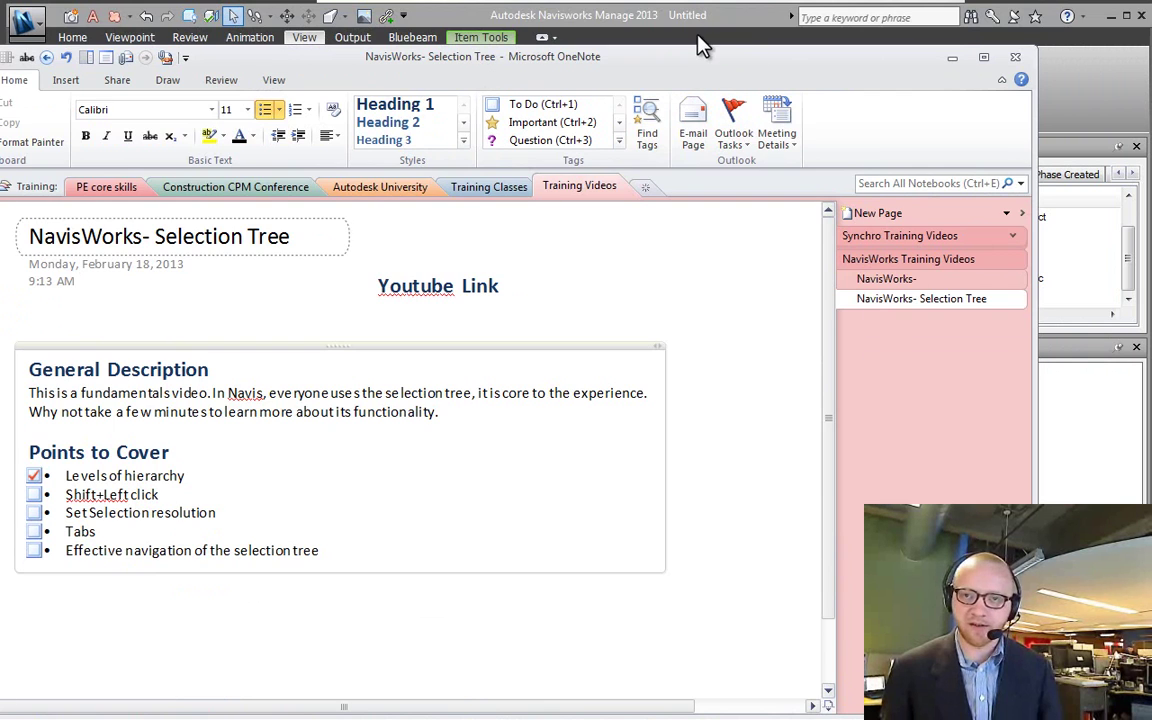
click(725, 24)
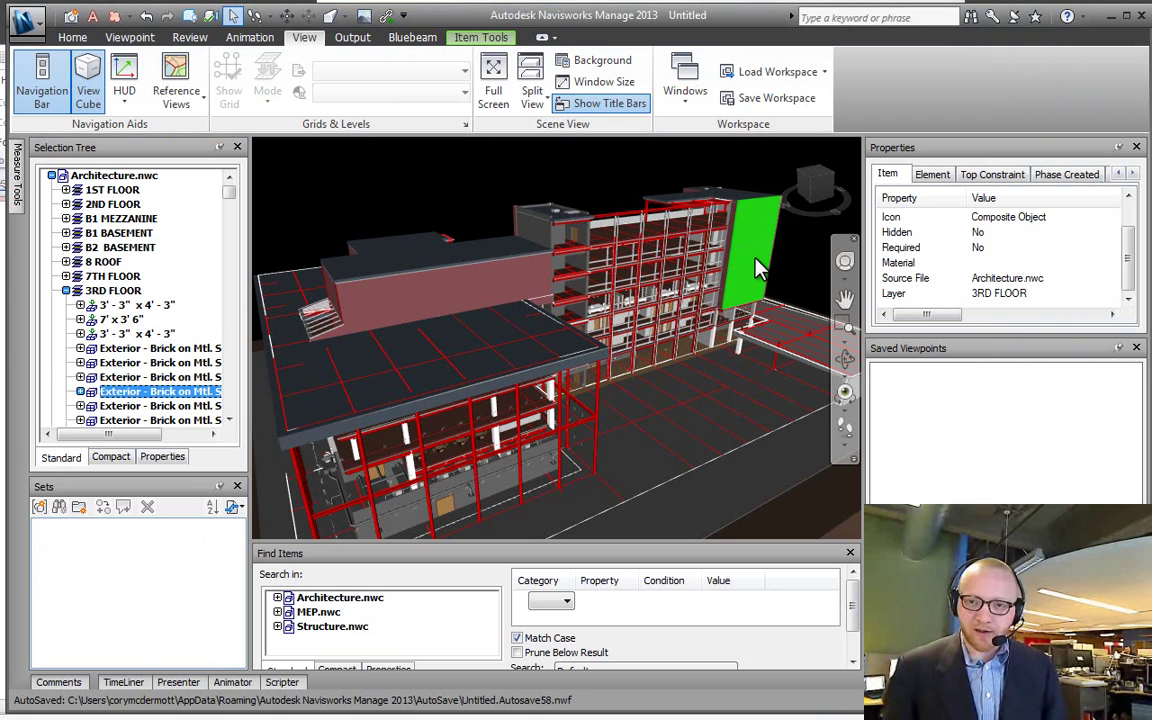
Step: Widen the Selection Tree and select each Solid inside the exterior brick wall items
drag(249, 303, 303, 355)
click(80, 391)
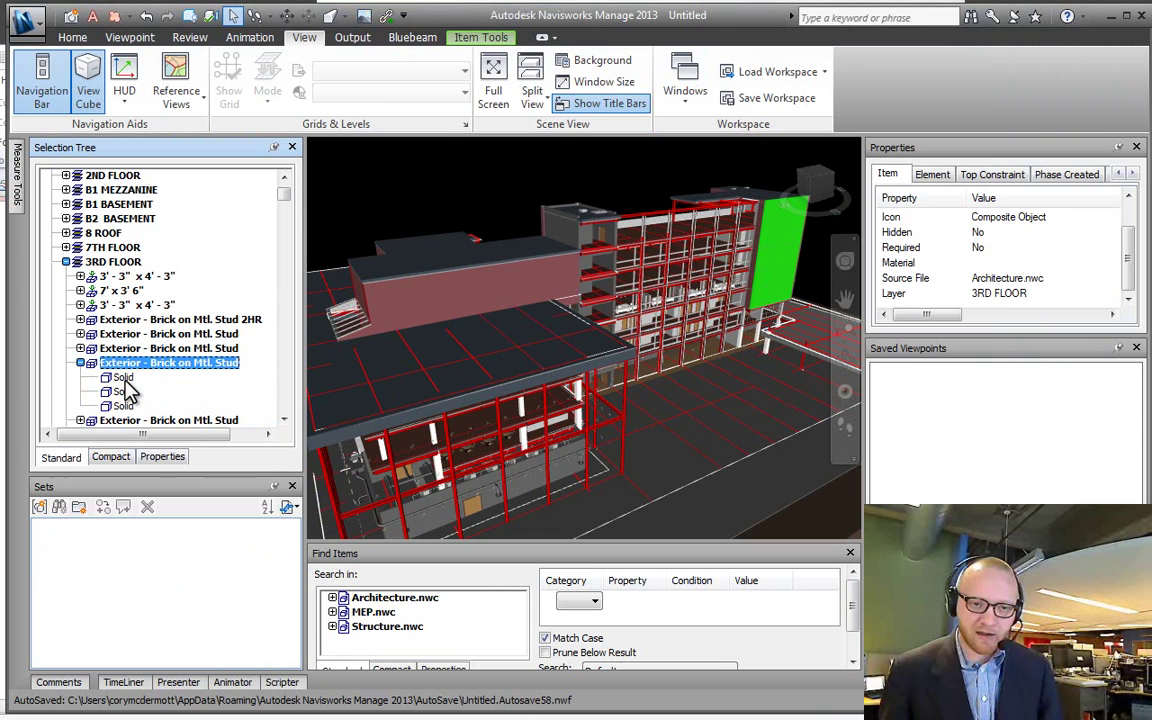
click(122, 378)
click(122, 391)
click(124, 405)
click(132, 418)
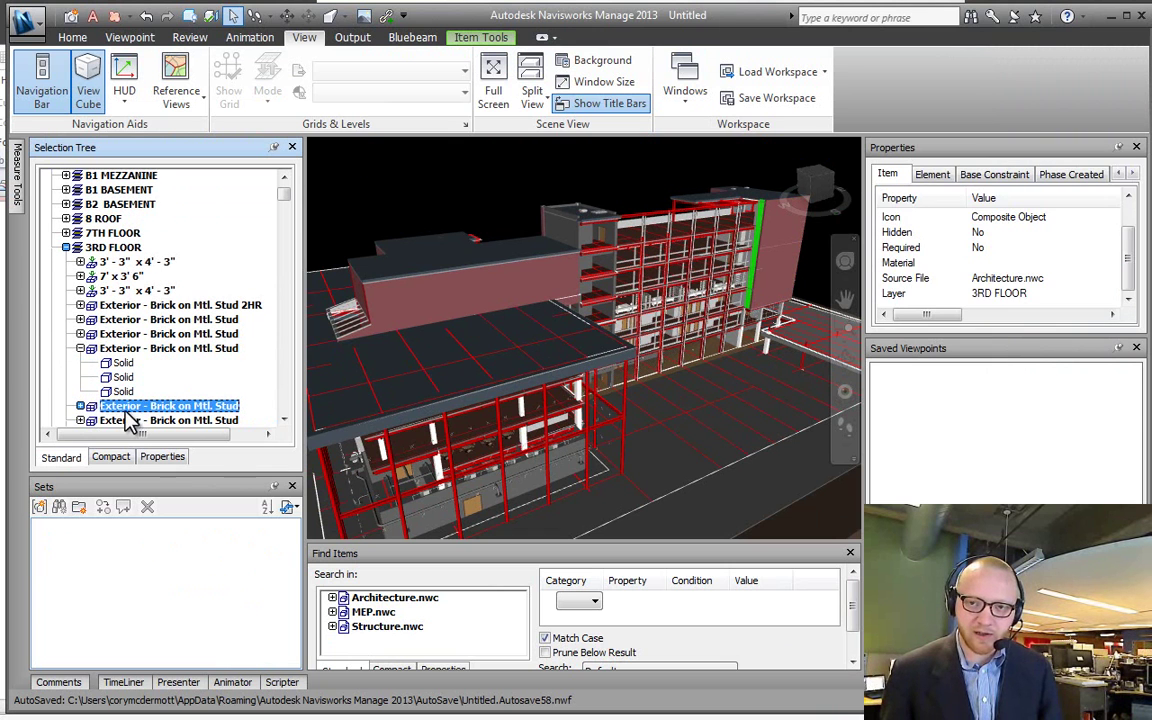
click(122, 391)
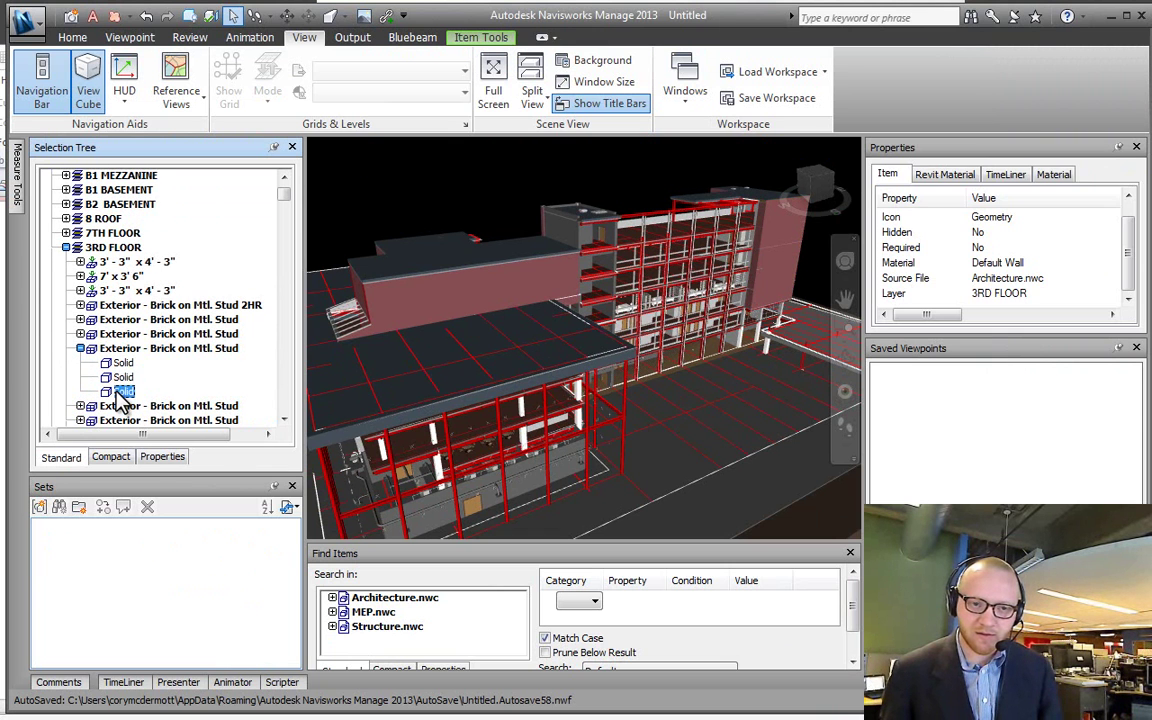
click(122, 377)
click(122, 362)
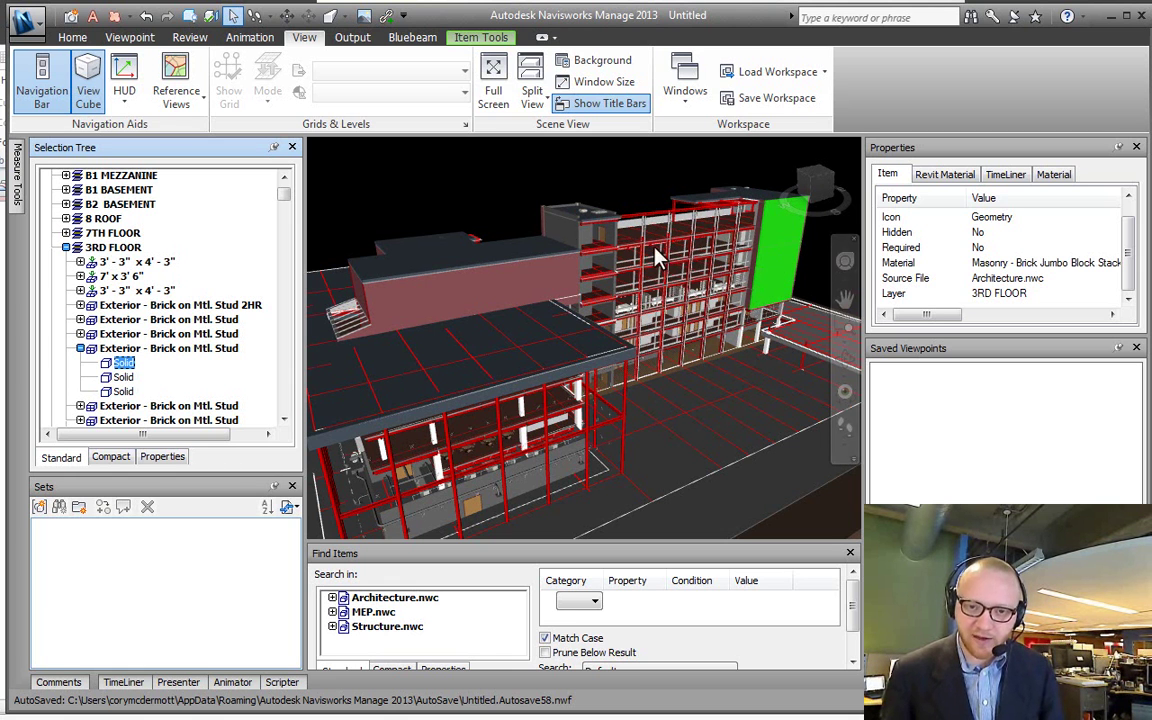
Step: Pick the Generic - 12" roof and its Solid, then an MEP element and a brick wall's first Solid
click(490, 272)
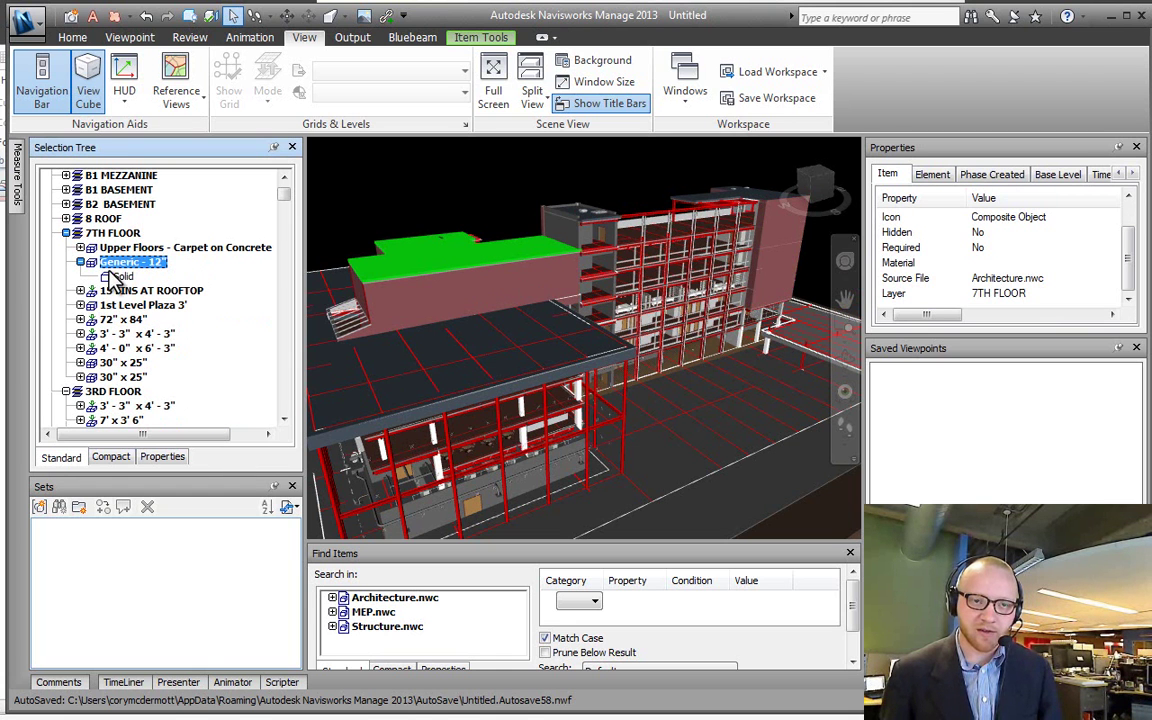
click(118, 276)
click(138, 262)
click(570, 236)
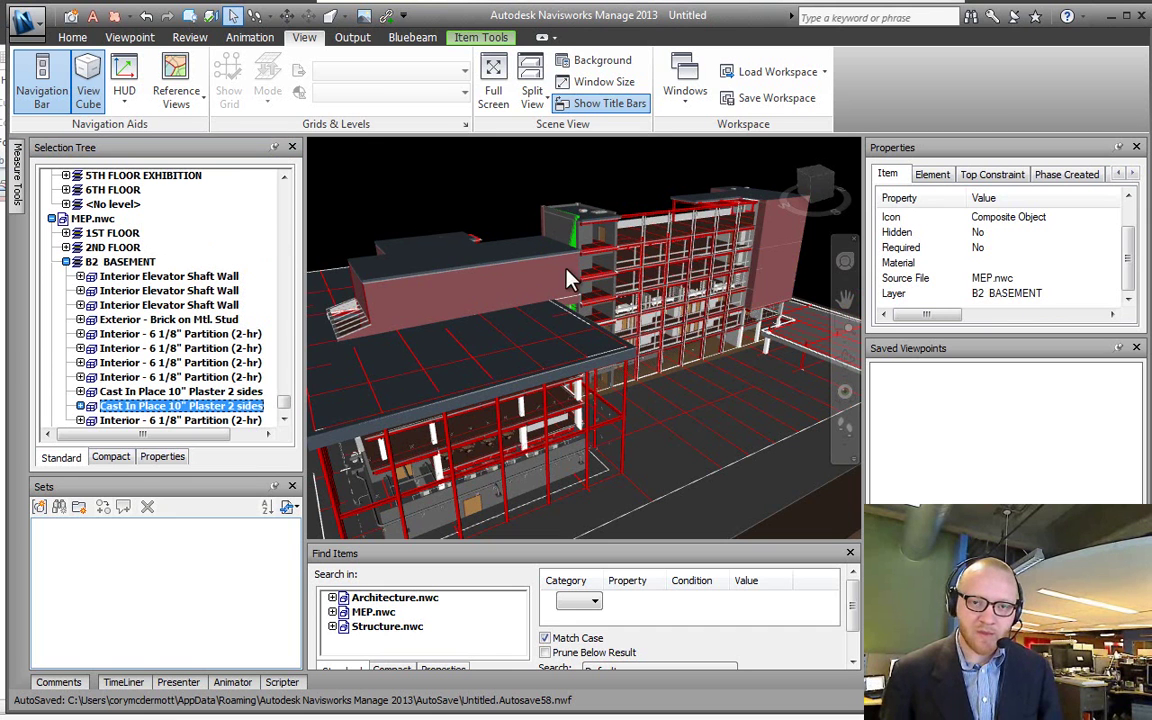
click(760, 240)
click(148, 189)
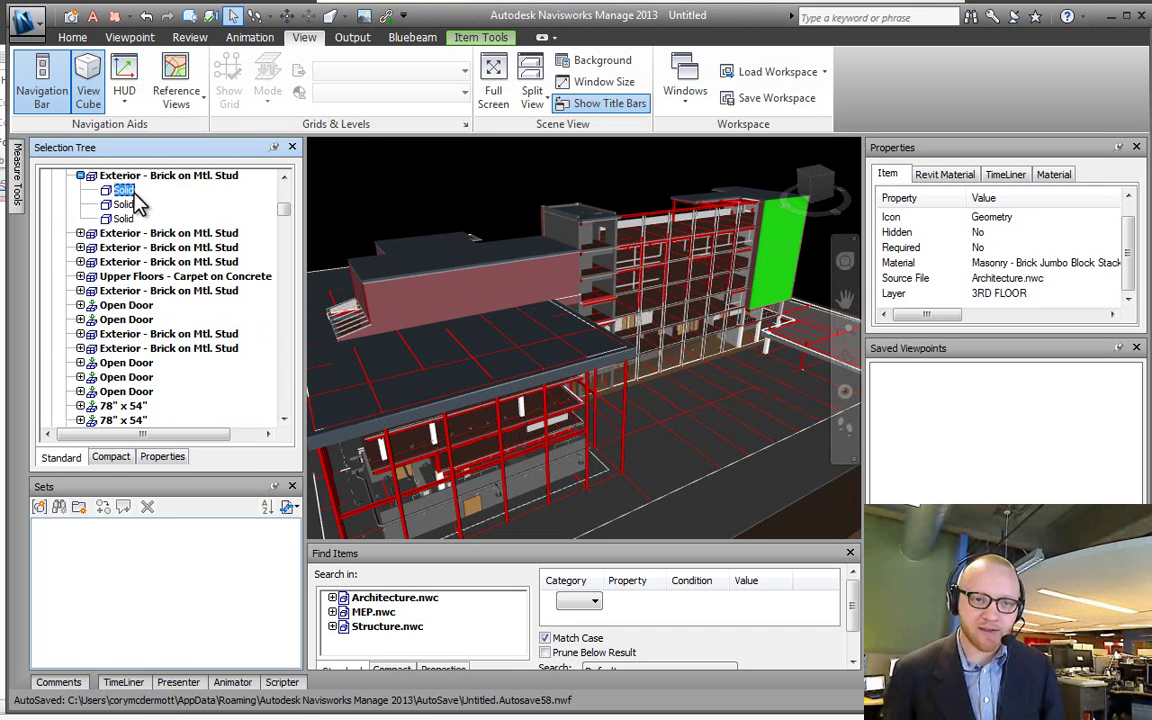
Step: Select the Exterior - Brick on Mtl. Stud wall, clear it, and pick the brick wall in the model
scroll(165, 240, up, 2)
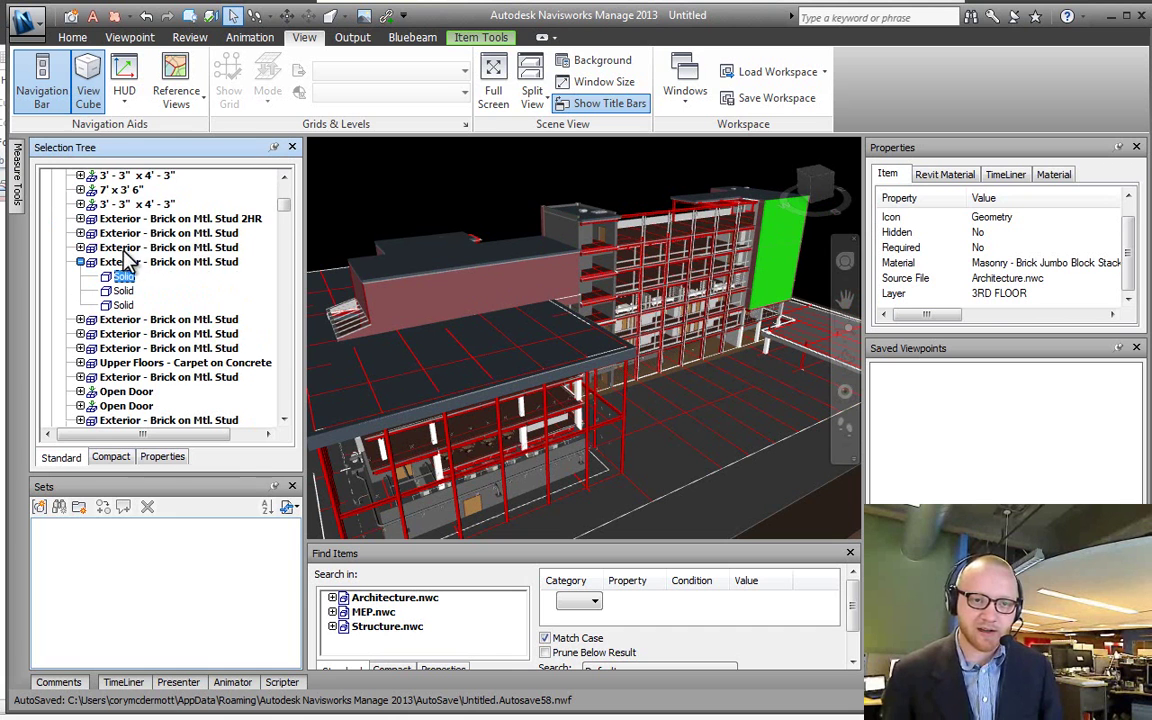
scroll(118, 235, up, 1)
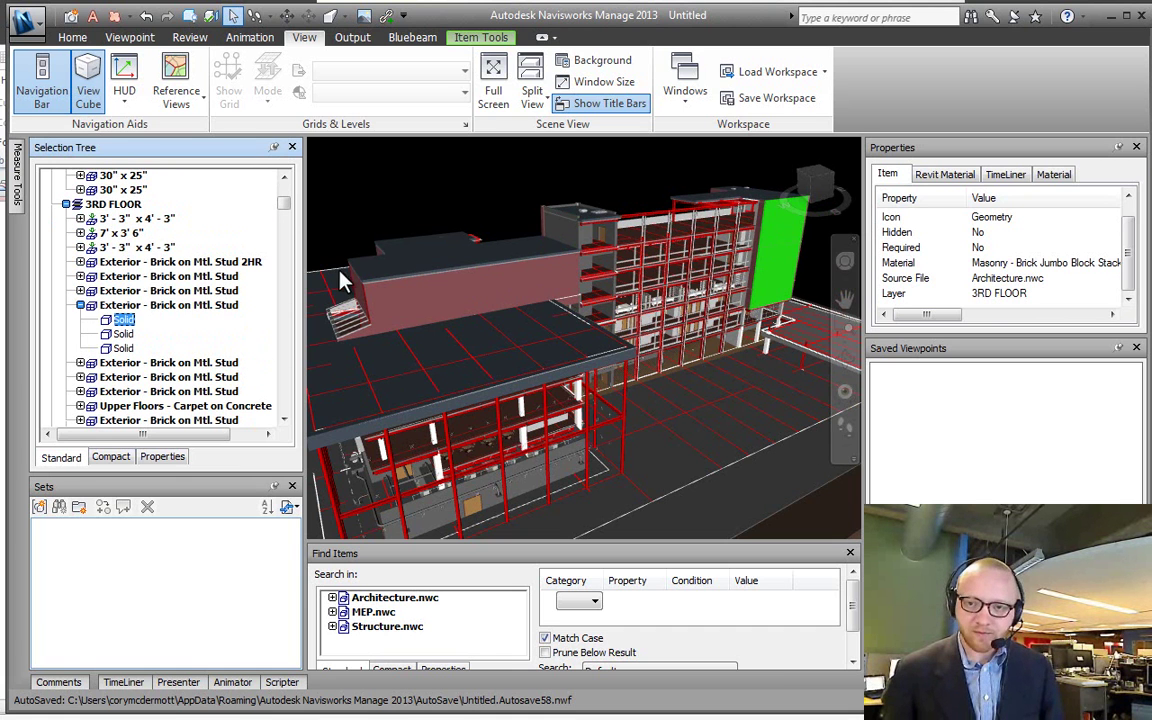
click(118, 304)
click(658, 185)
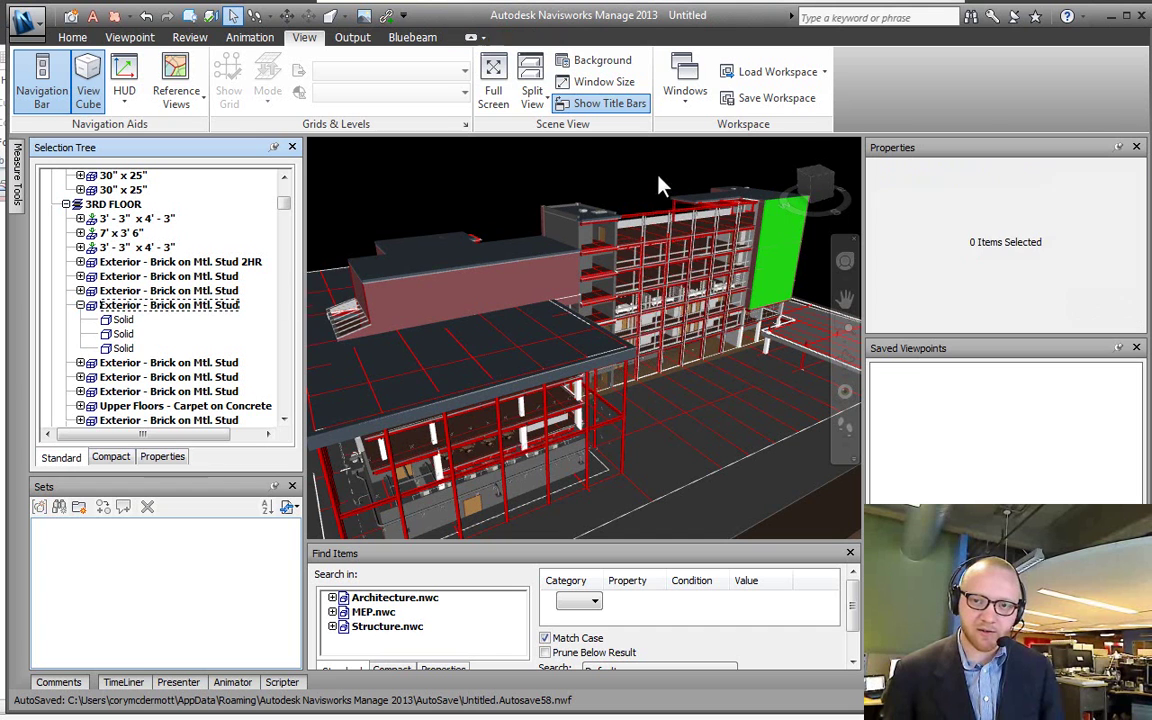
click(766, 257)
Step: Select the 3RD FLOOR and 7TH FLOOR layers and Architecture.nwc, then pick the Cast In Place 10" Plaster 2 sides MEP wall
click(110, 205)
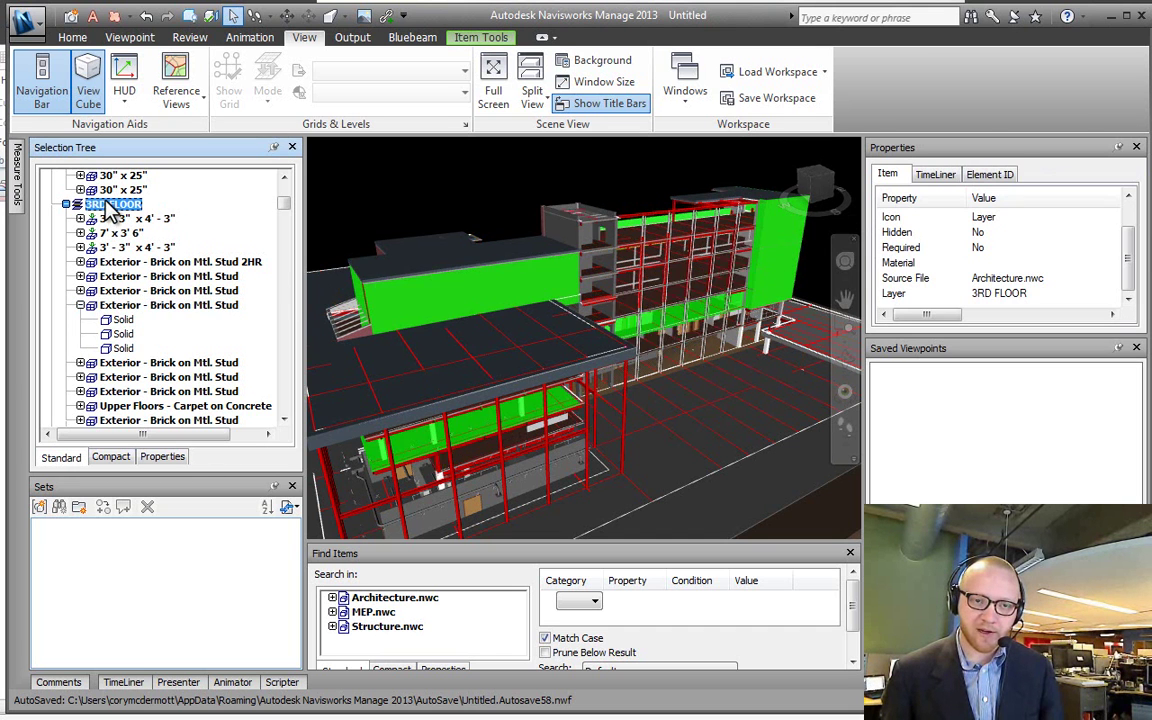
scroll(148, 197, up, 1)
scroll(148, 197, up, 4)
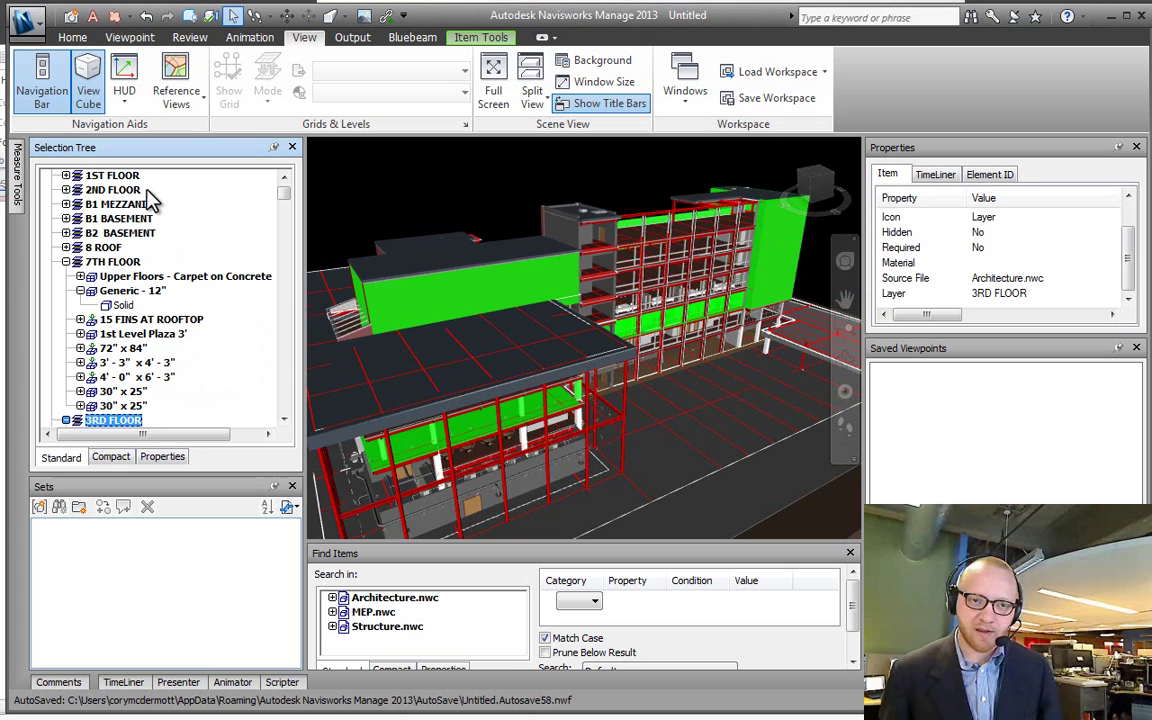
click(110, 261)
scroll(112, 250, up, 1)
click(113, 175)
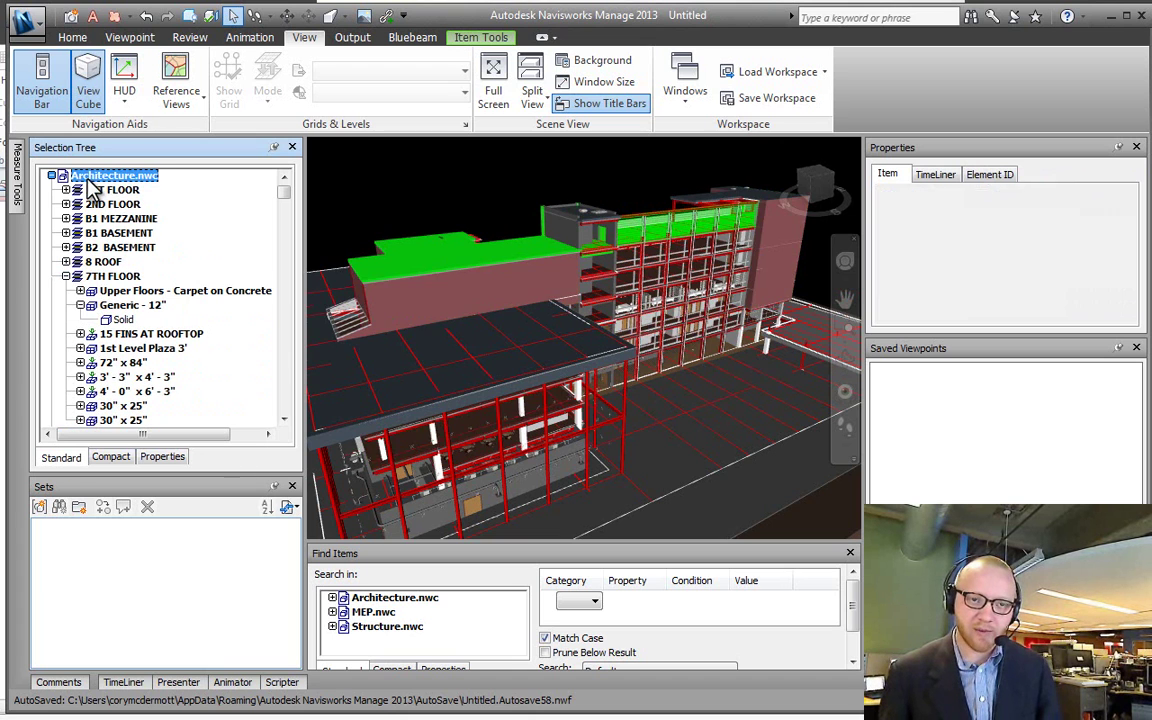
click(558, 228)
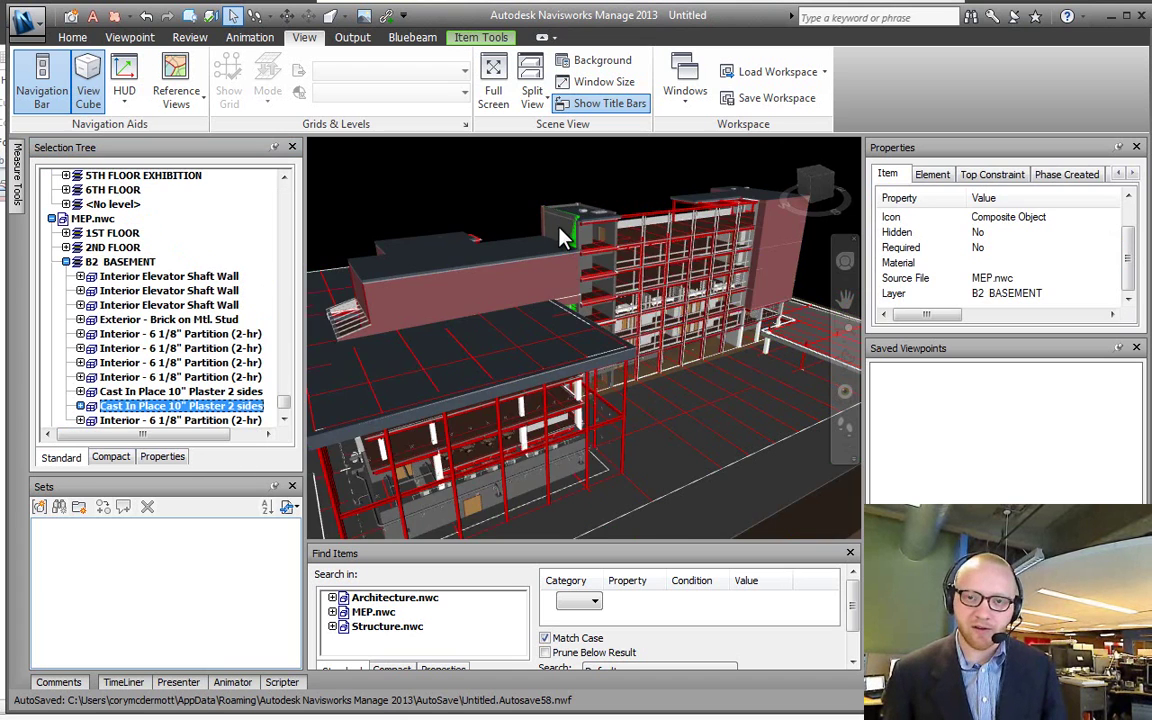
Step: Orbit and zoom to face the building facade and select one of its windows
scroll(519, 221, up, 2)
shift+middle_drag(558, 230, 470, 390)
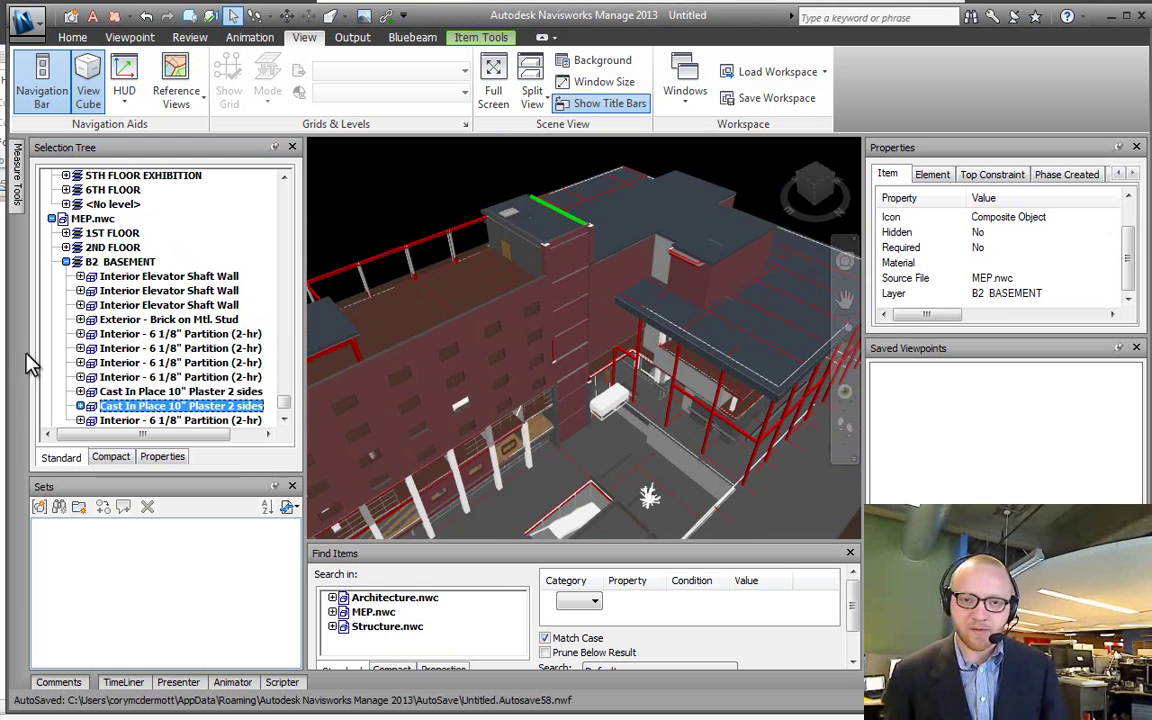
middle_drag(370, 432, 455, 363)
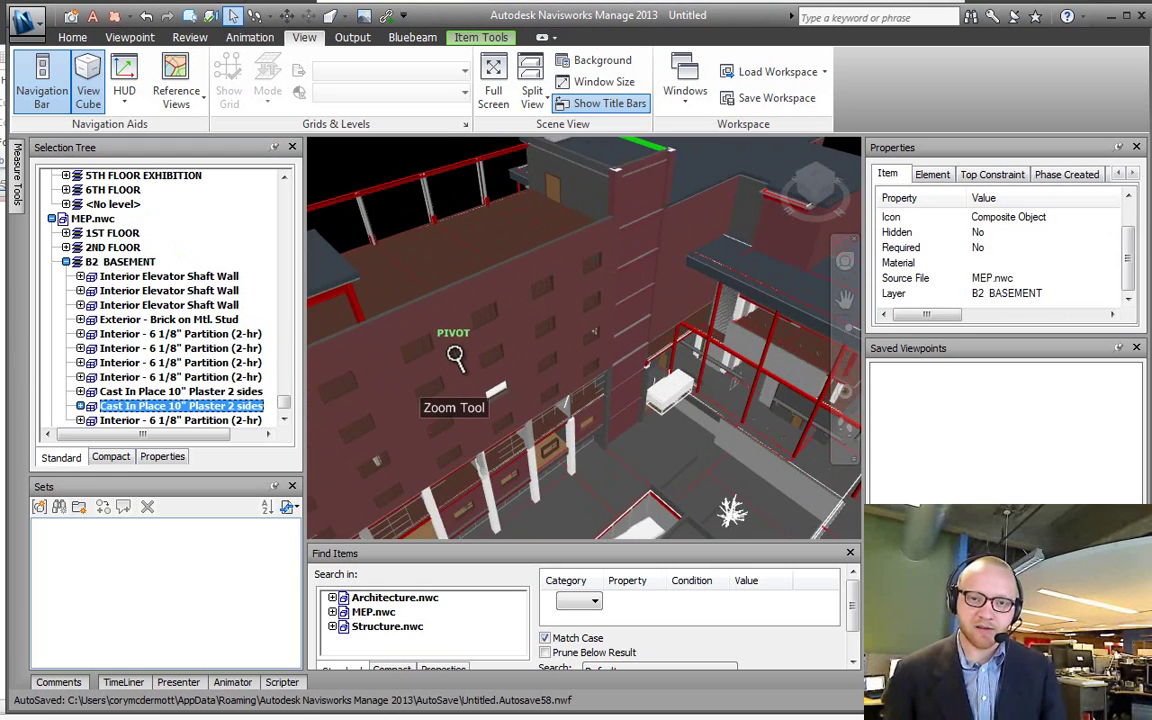
scroll(527, 365, up, 6)
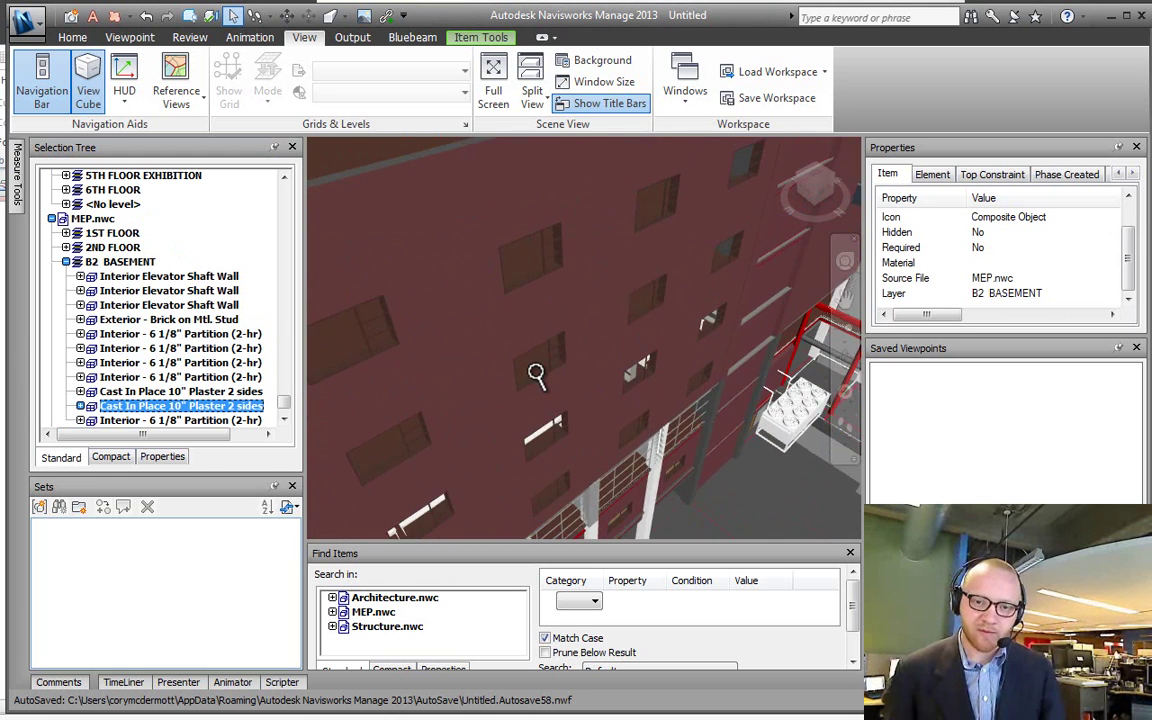
shift+middle_drag(536, 374, 535, 422)
scroll(545, 360, up, 4)
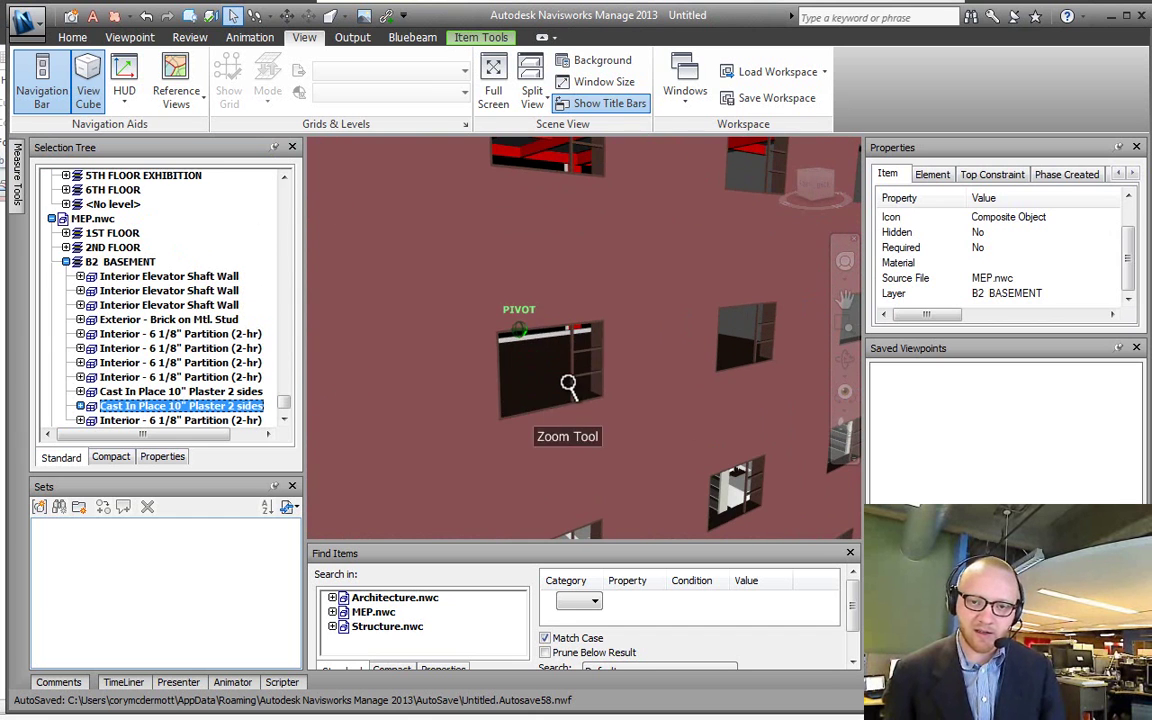
click(568, 385)
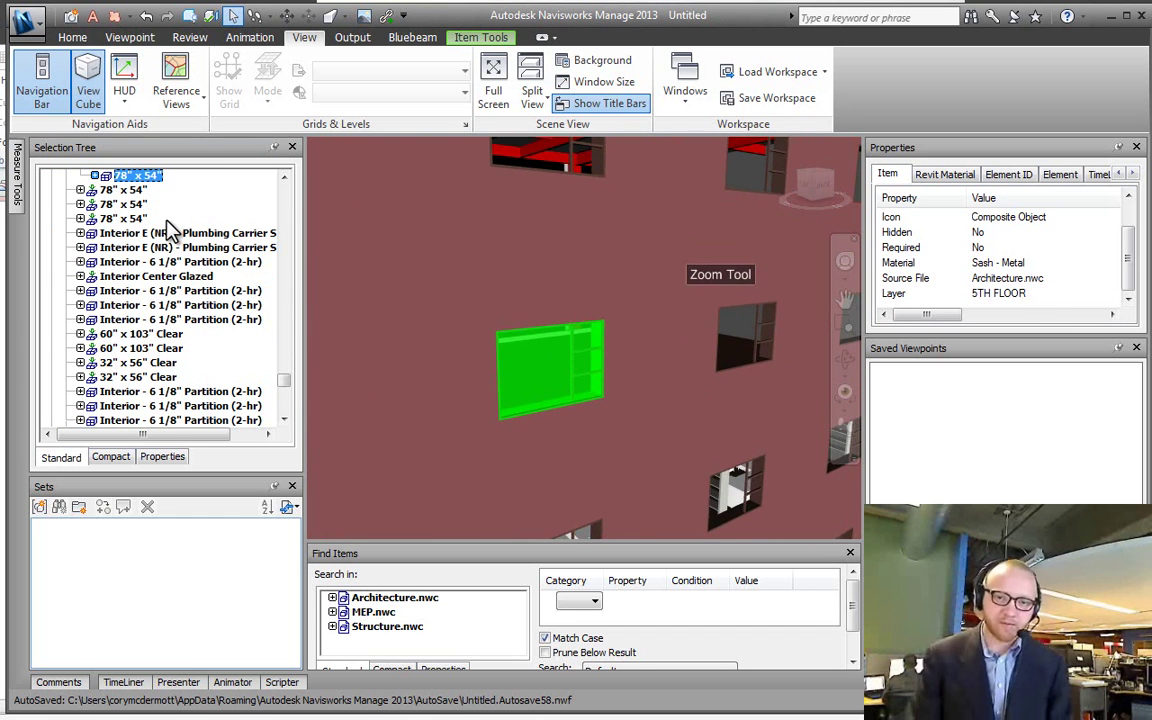
Step: Enlarge the Properties panel so more property rows are visible
click(284, 178)
click(284, 178)
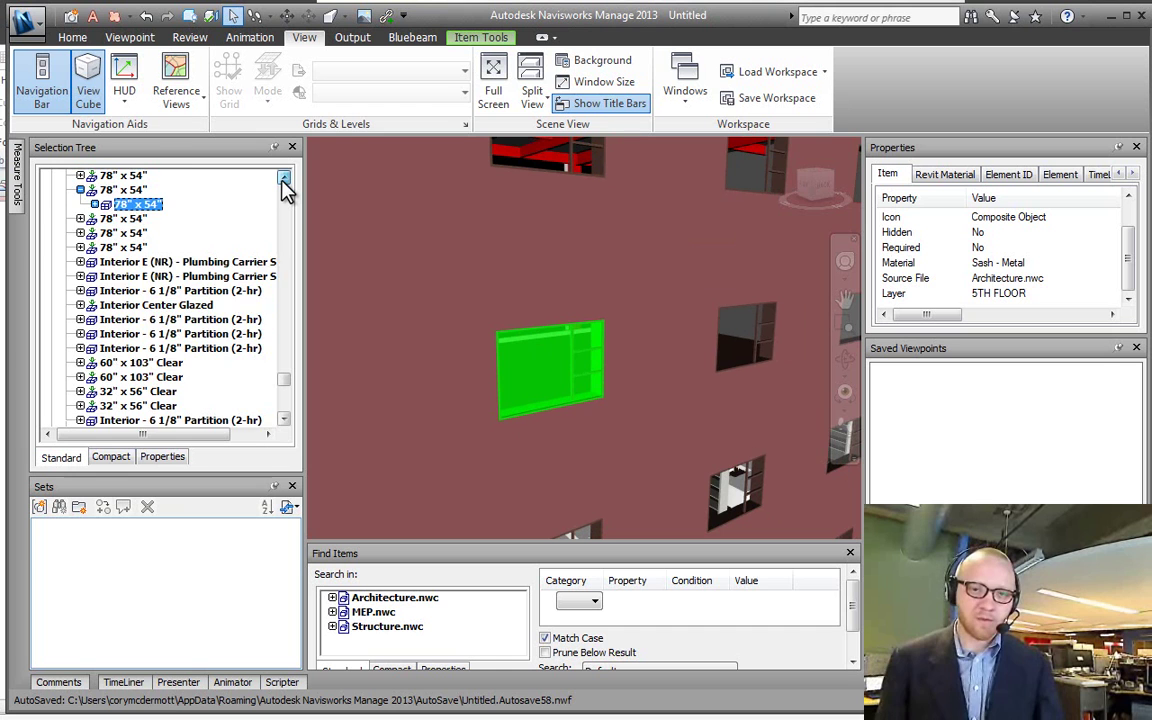
click(284, 178)
click(284, 178)
click(284, 178)
click(284, 178)
click(284, 178)
click(284, 178)
click(284, 178)
click(284, 178)
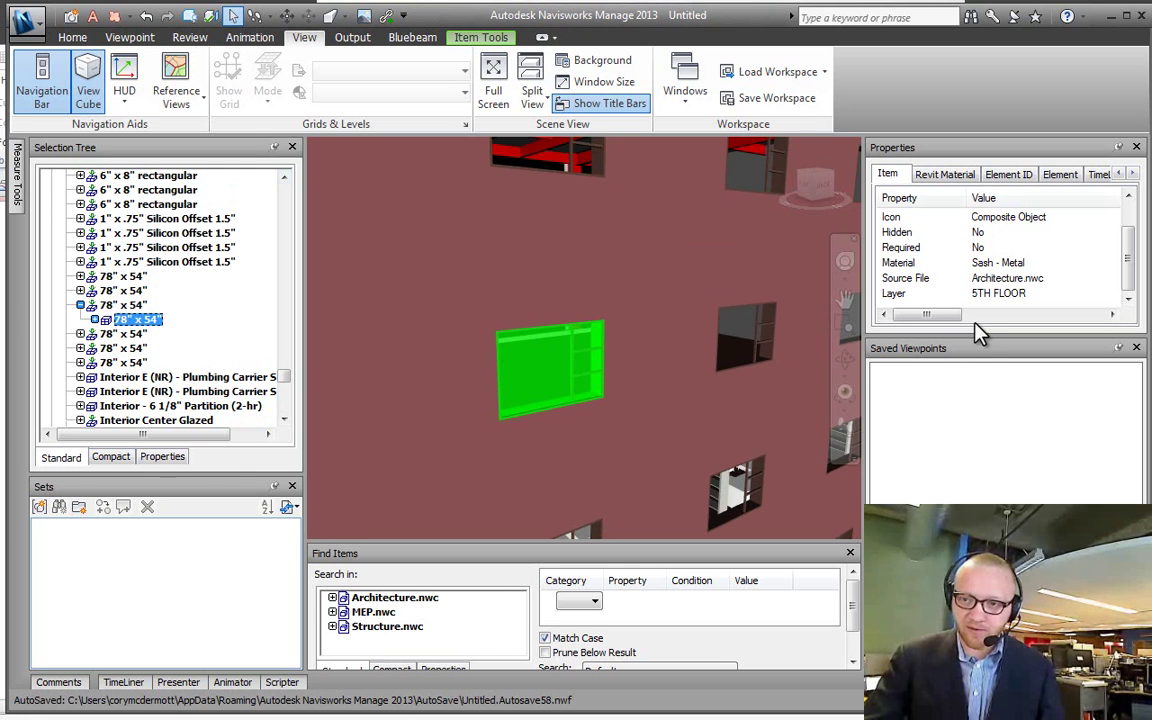
drag(969, 338, 967, 406)
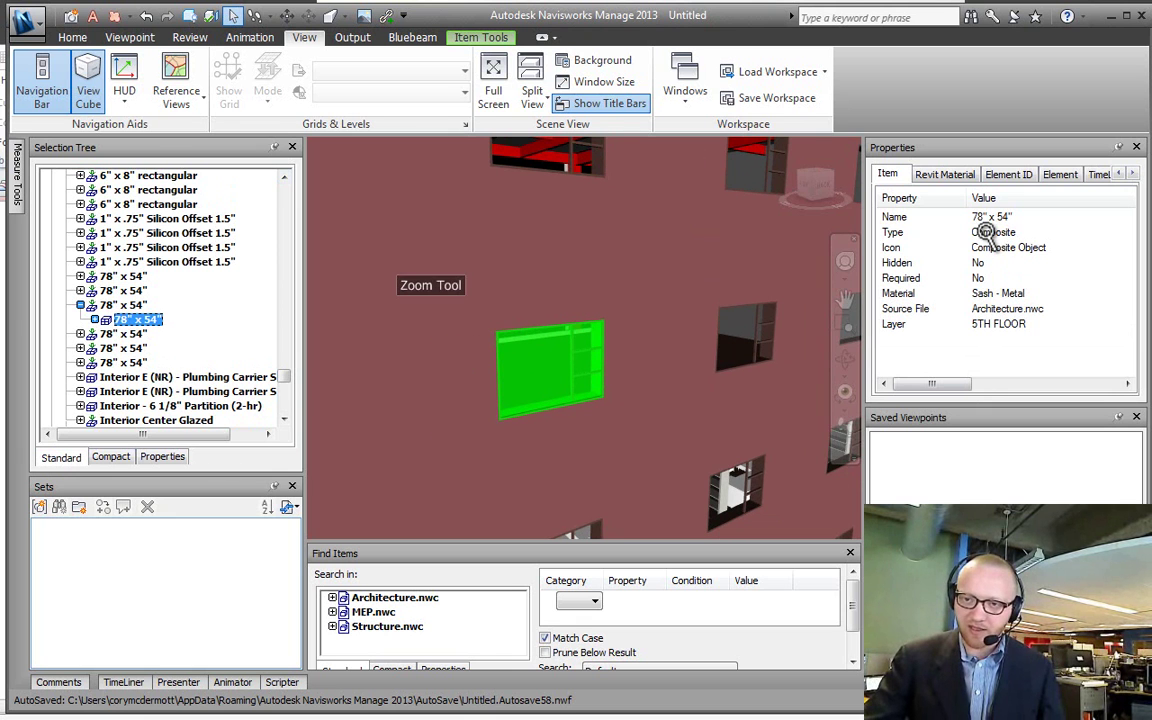
Step: Expand the 78" x 54" window and alternate between its Solid glass and Composite Part frame, ending on Solid
click(108, 305)
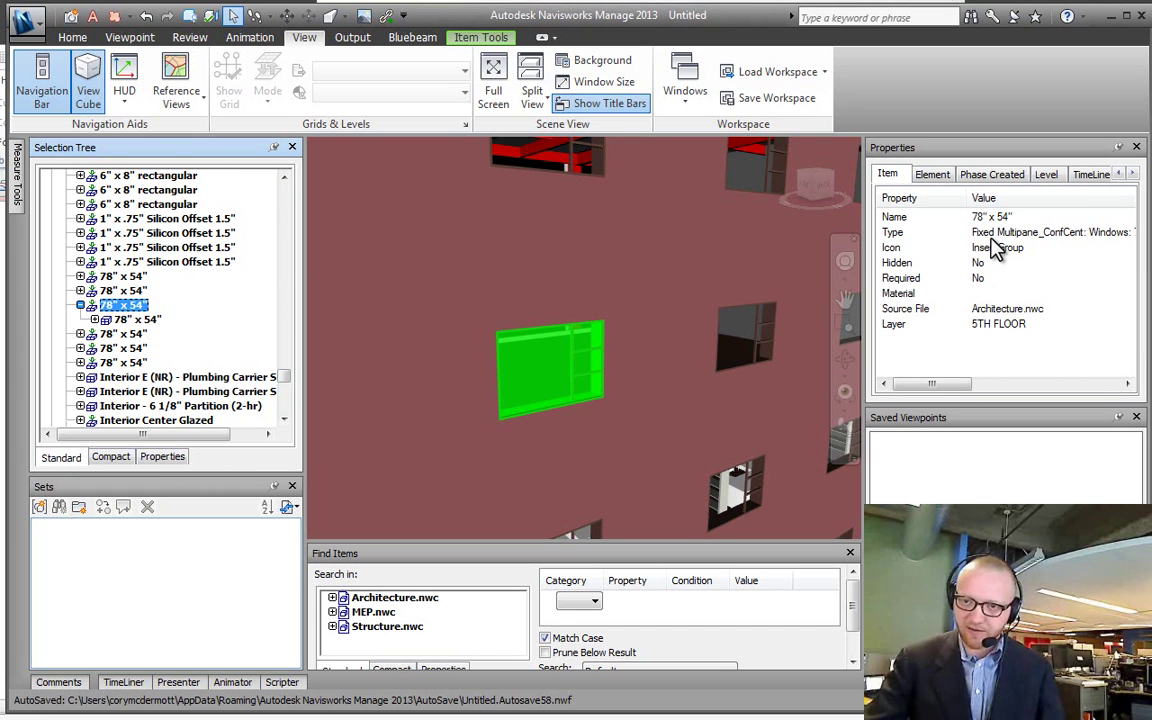
click(94, 319)
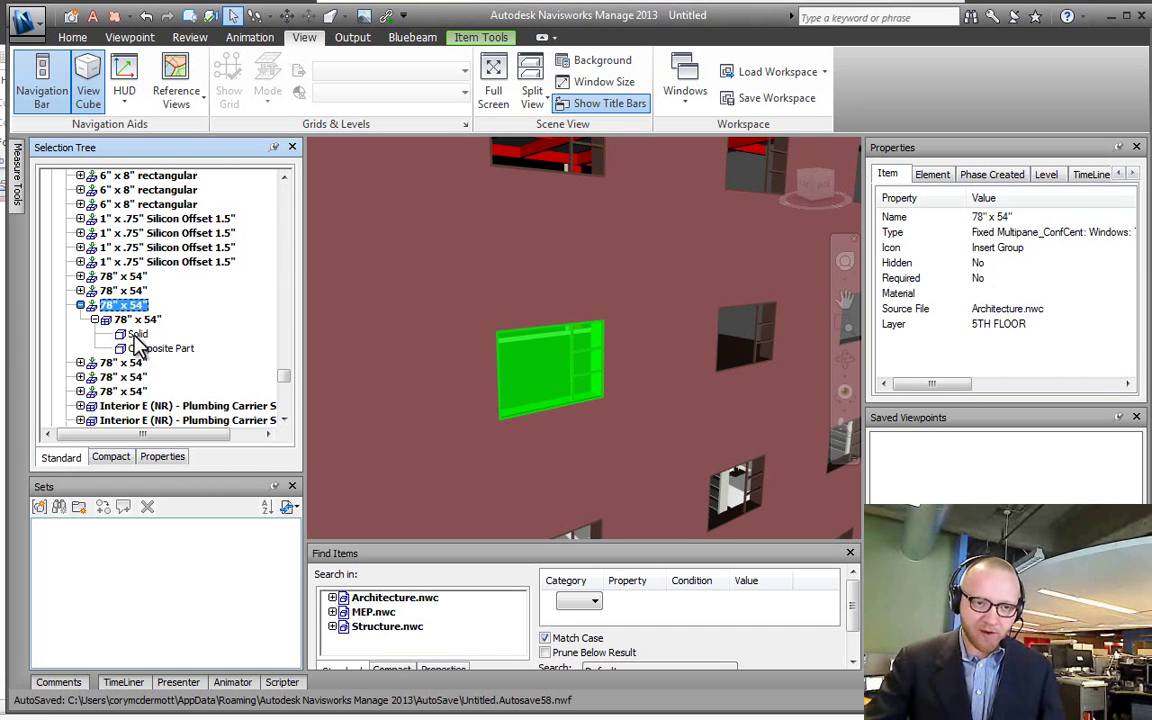
click(137, 334)
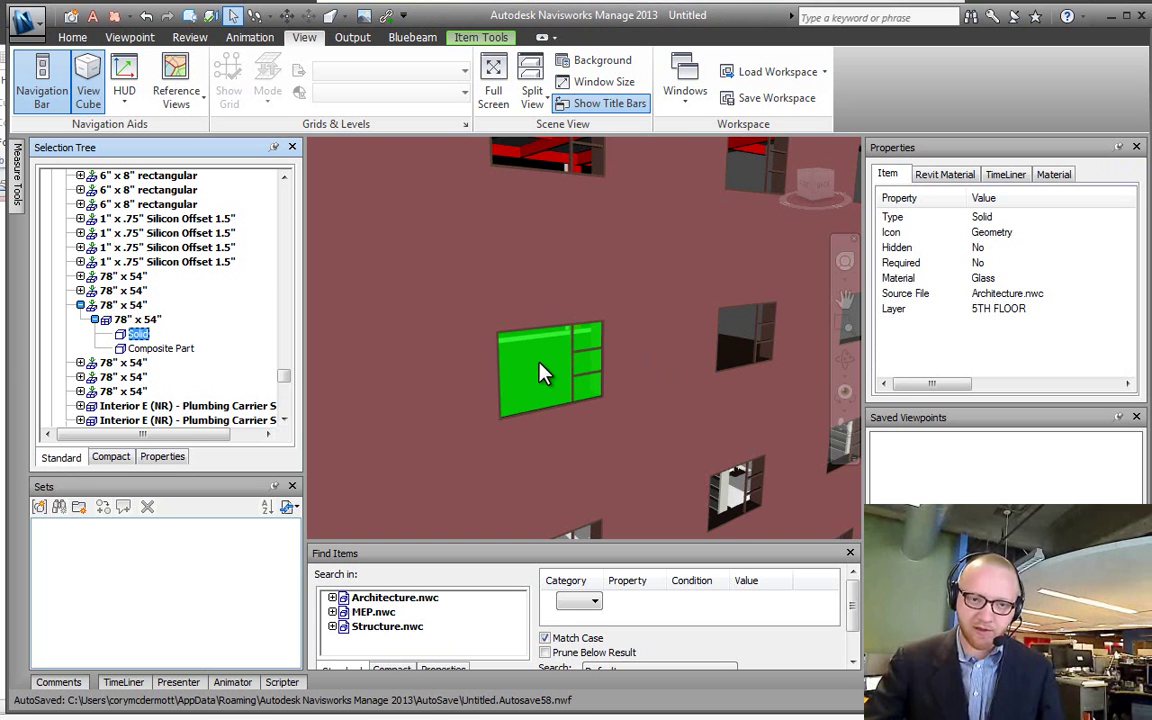
click(150, 348)
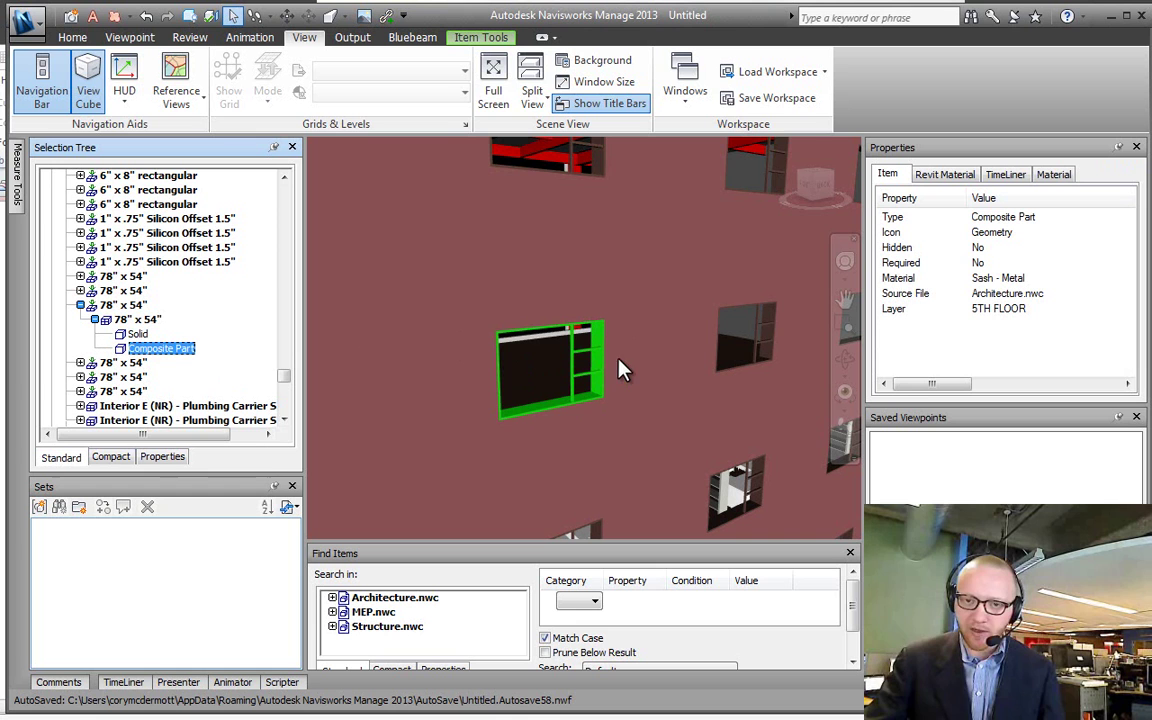
click(137, 334)
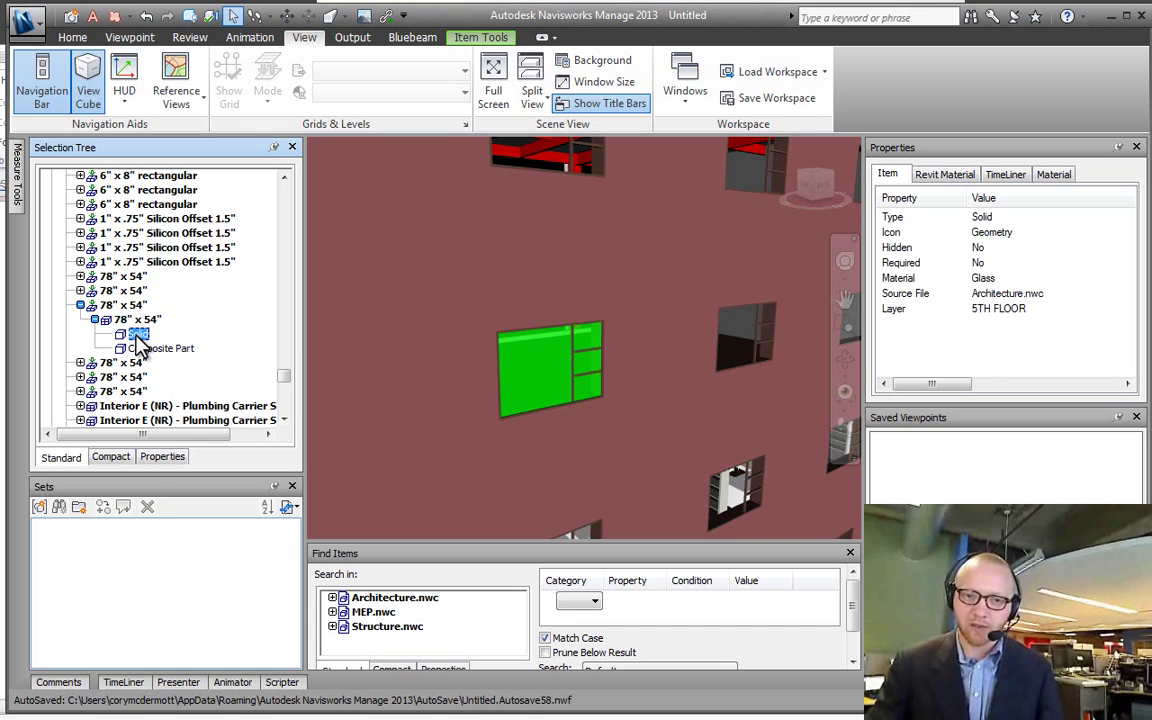
click(151, 349)
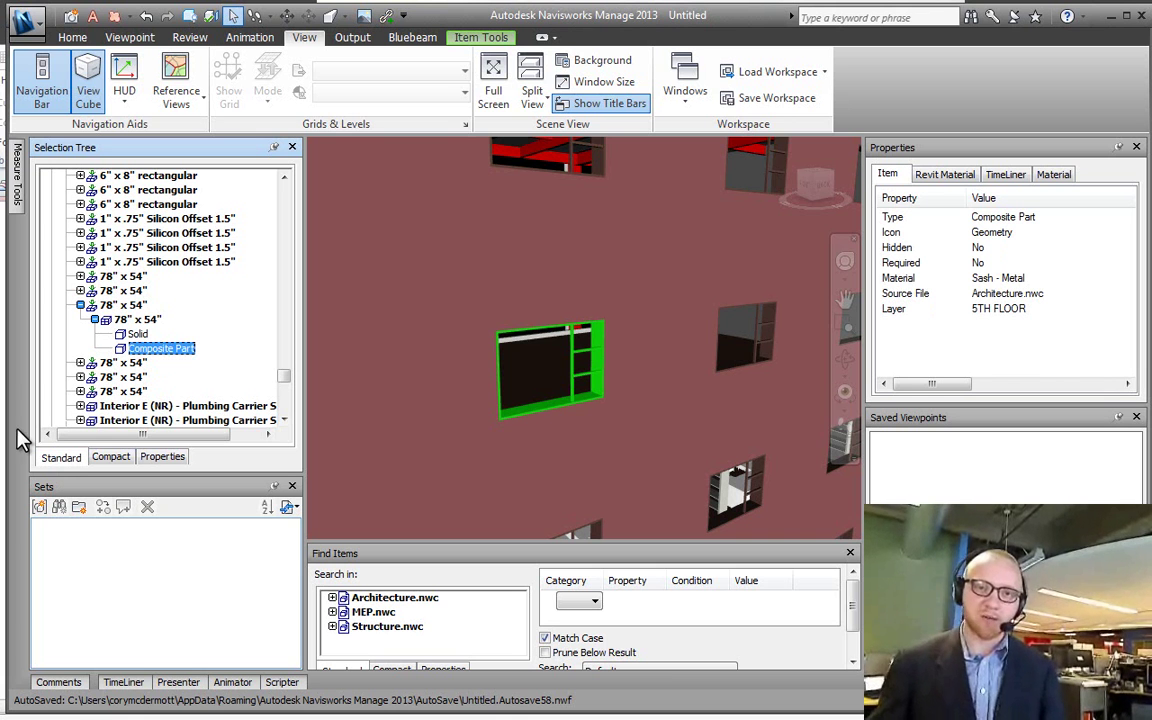
click(128, 335)
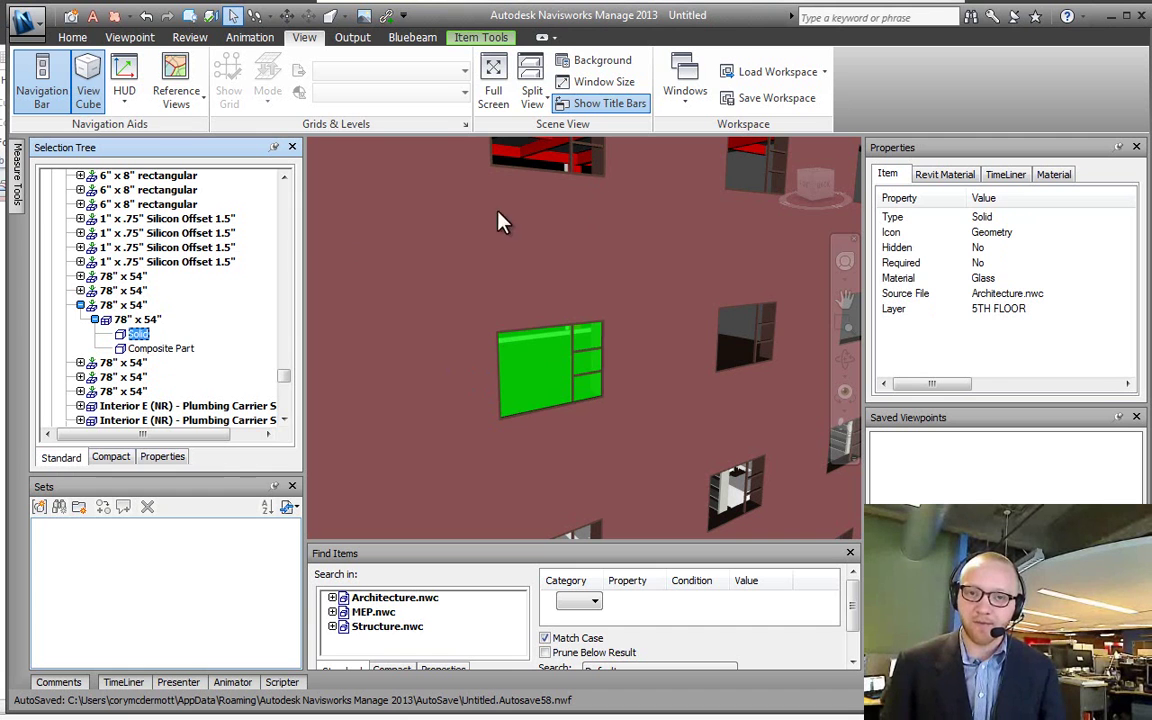
Step: Click the window repeatedly to step from Architecture.nwc through 5TH FLOOR and the window down to its glass Solid
click(502, 380)
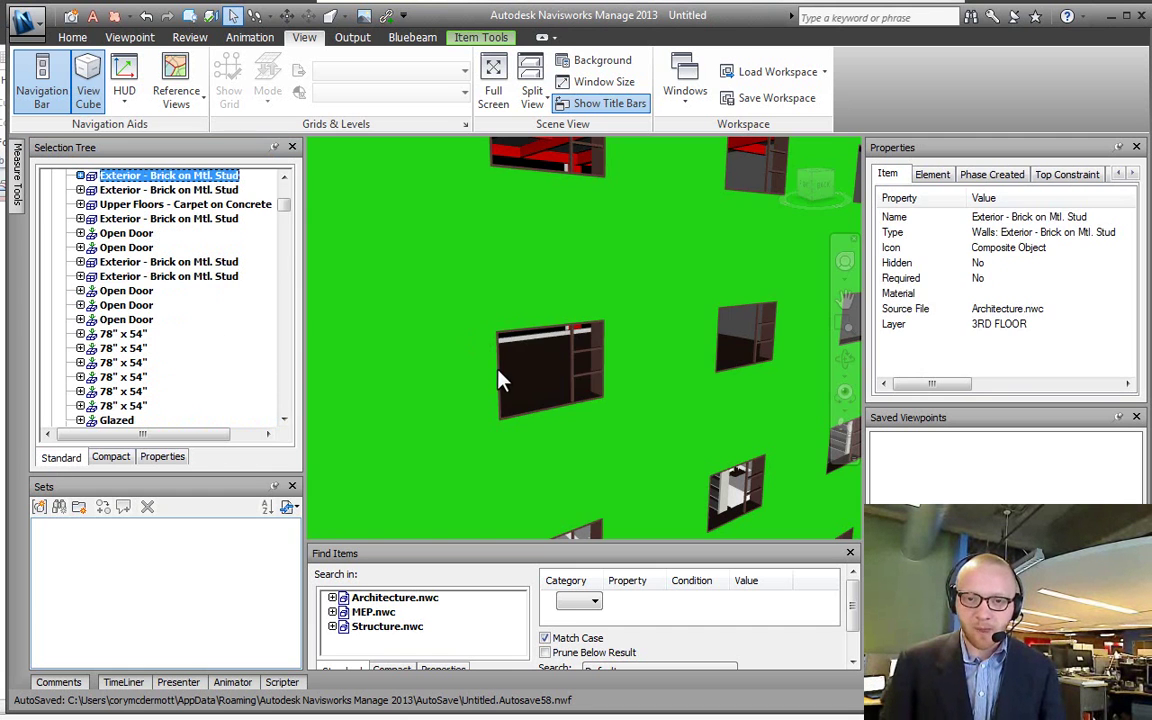
click(508, 383)
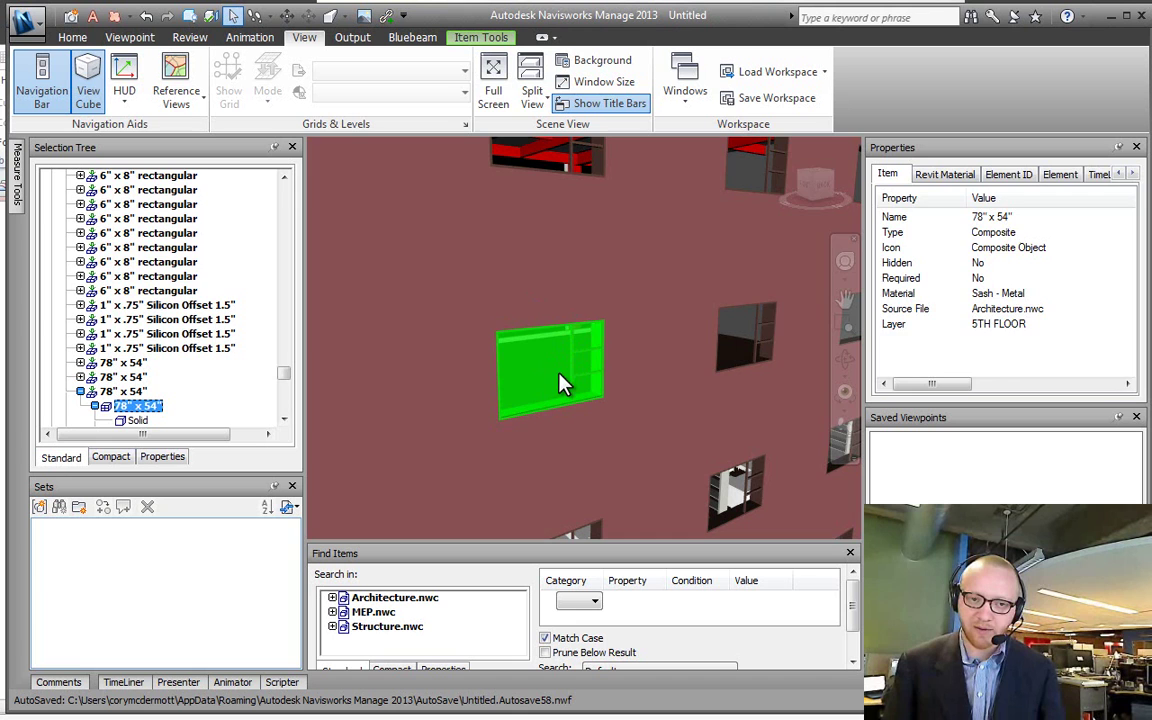
click(519, 313)
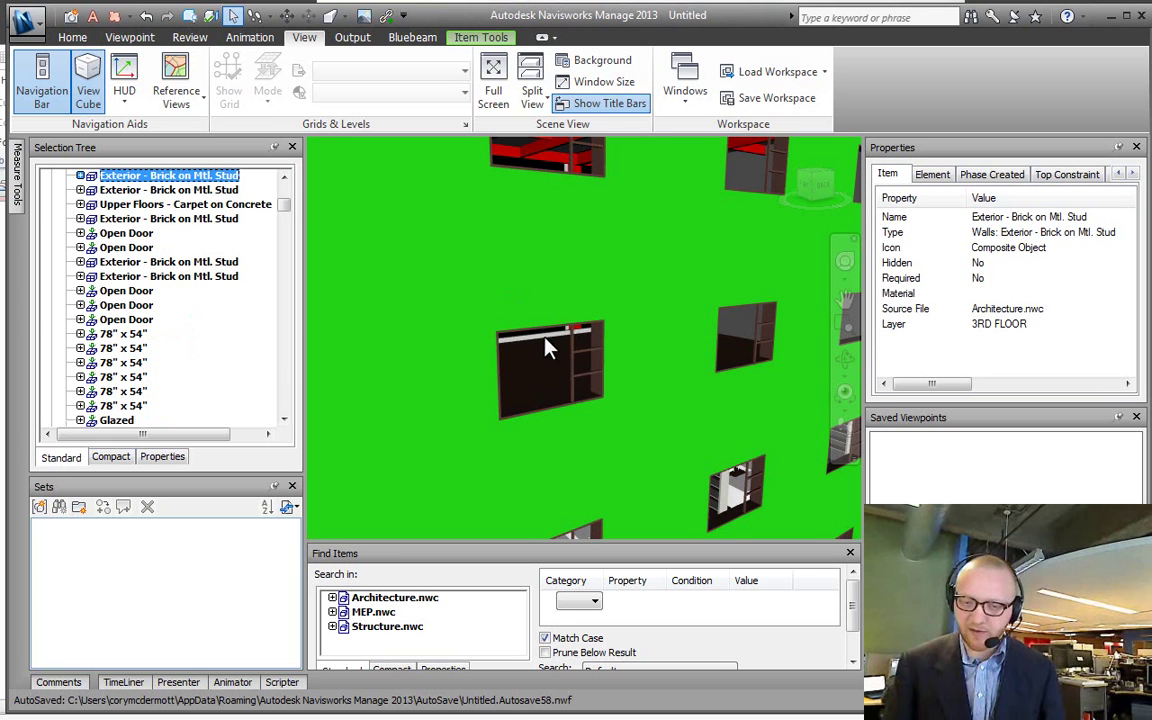
shift+click(548, 371)
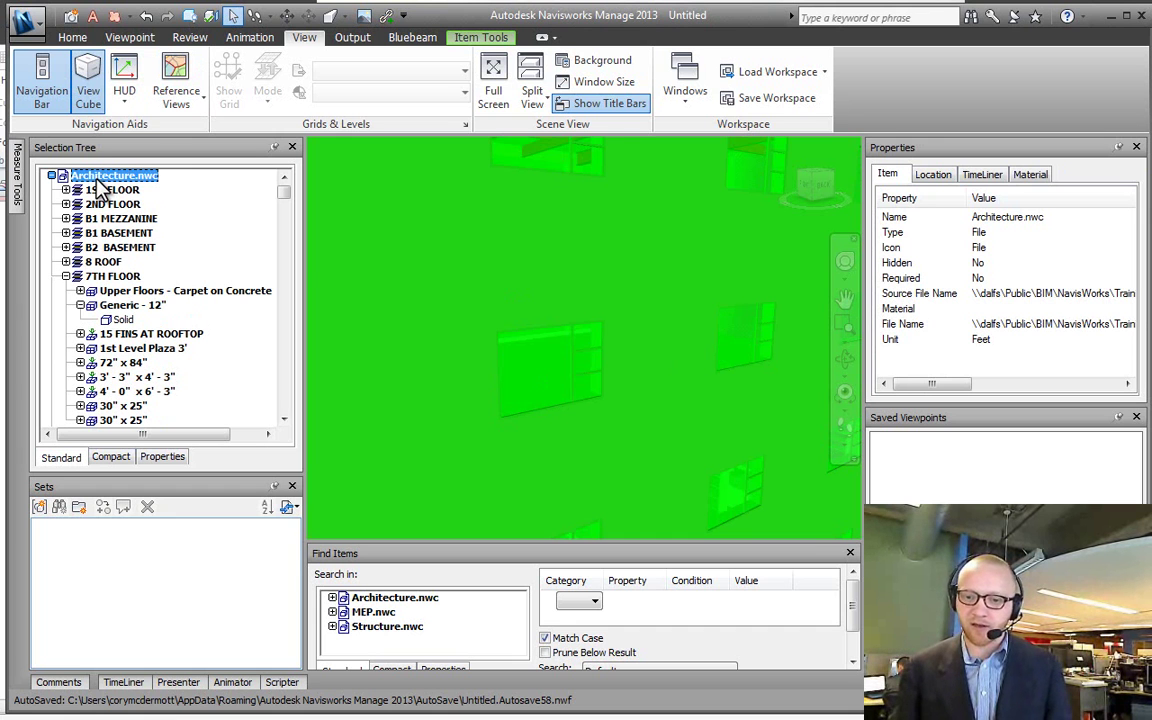
click(543, 372)
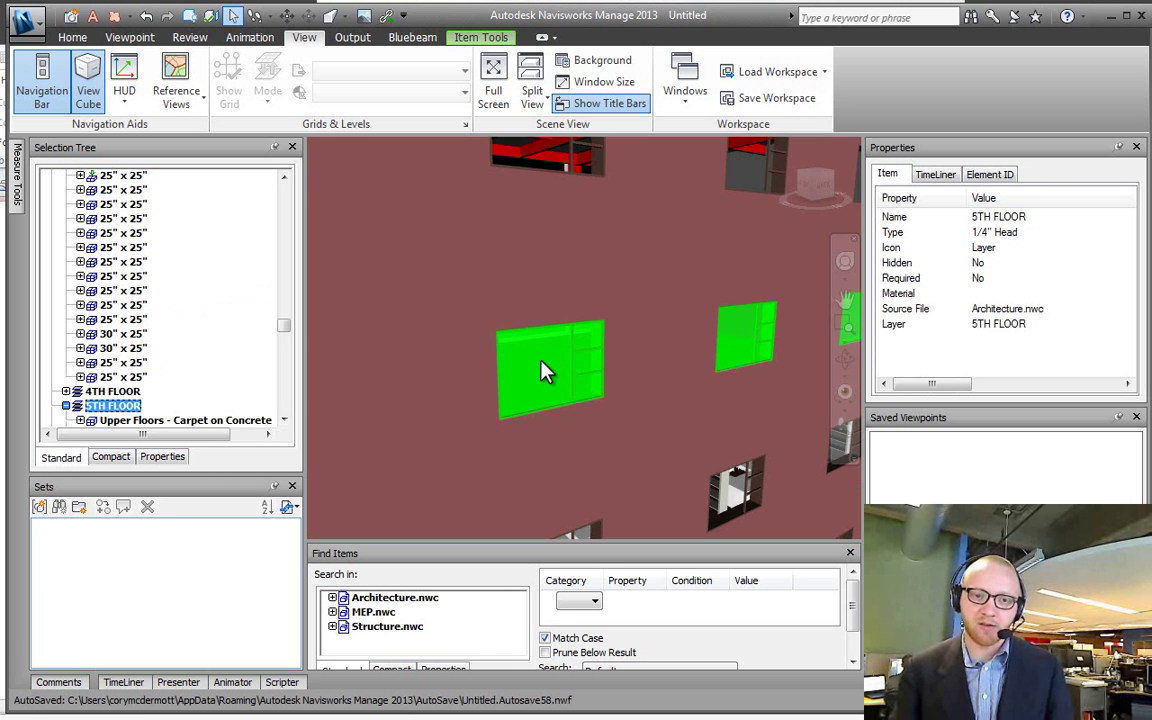
click(543, 372)
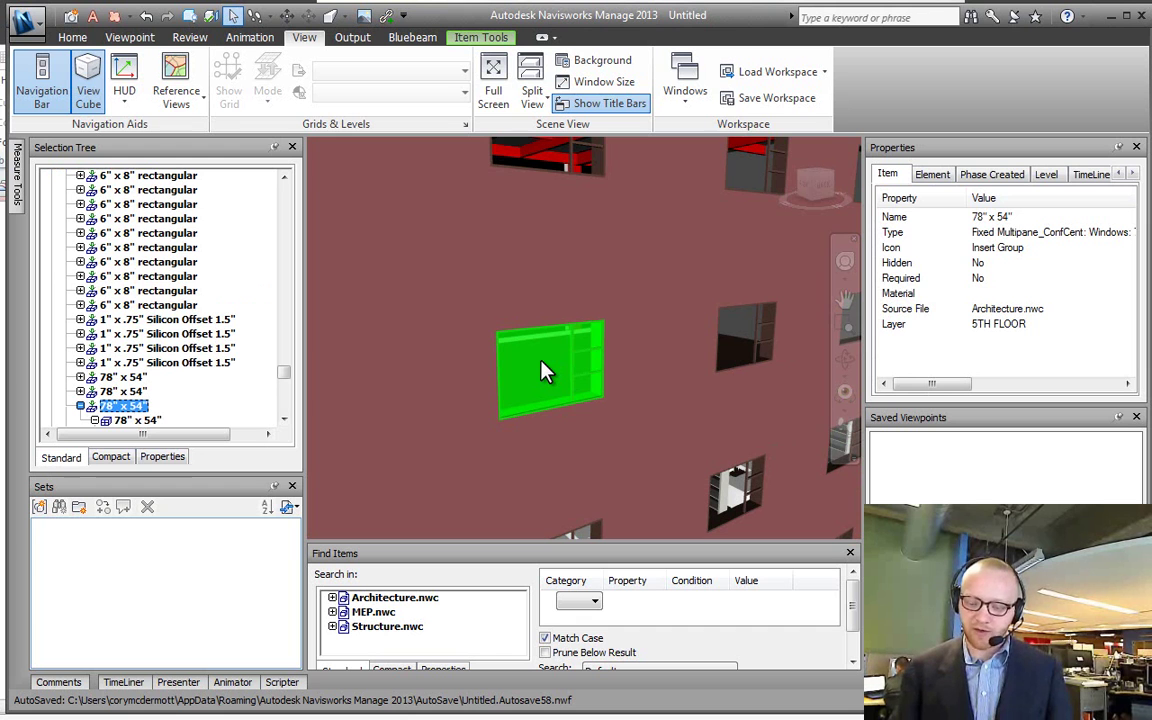
click(543, 372)
click(543, 372)
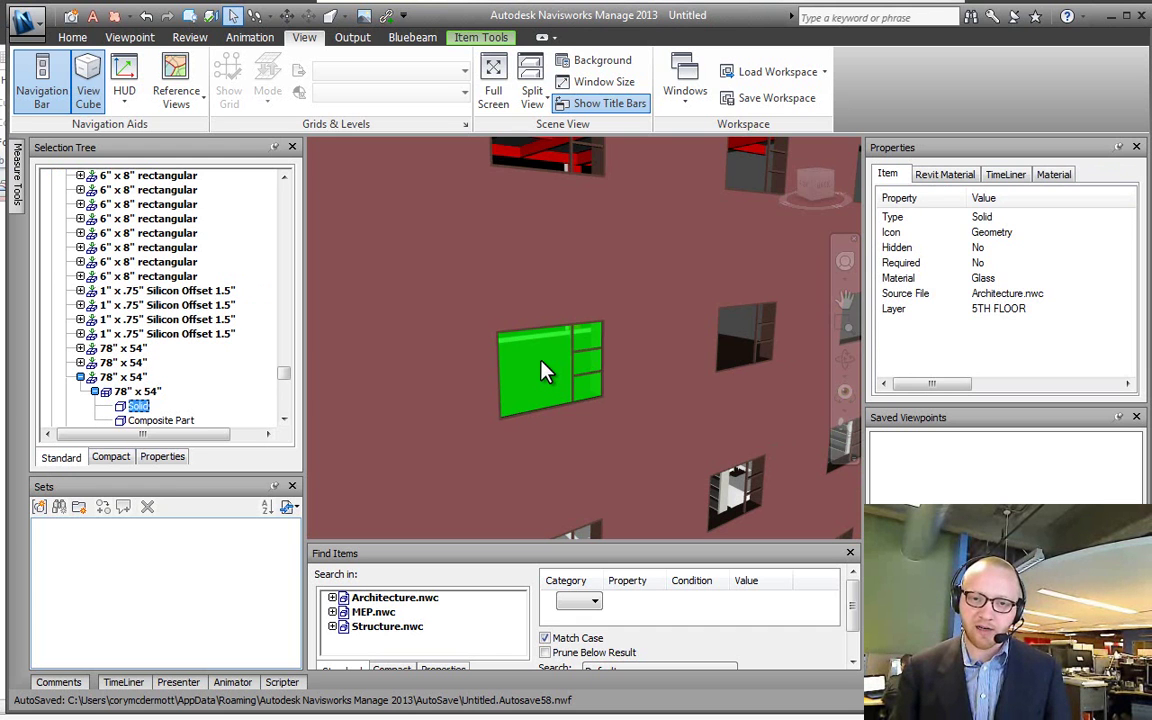
Step: Cycle the selection again from Architecture.nwc through 5TH FLOOR and the 78" x 54" window to the glass Solid
click(540, 372)
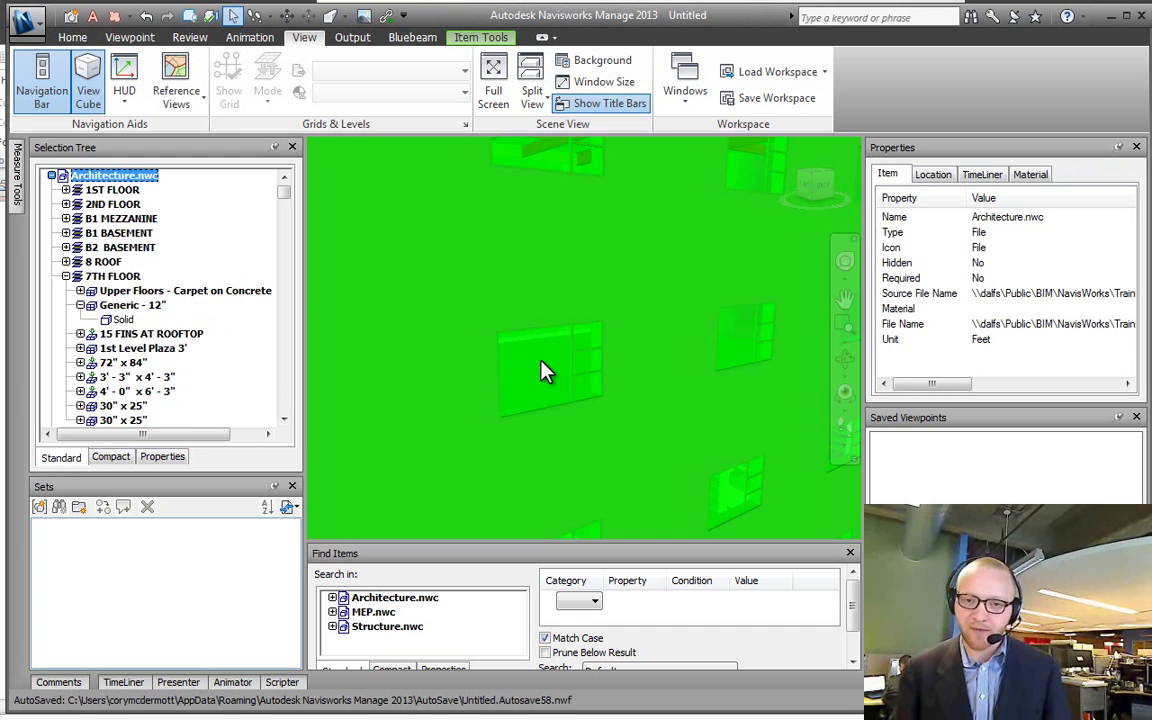
click(540, 372)
click(540, 372)
click(540, 372)
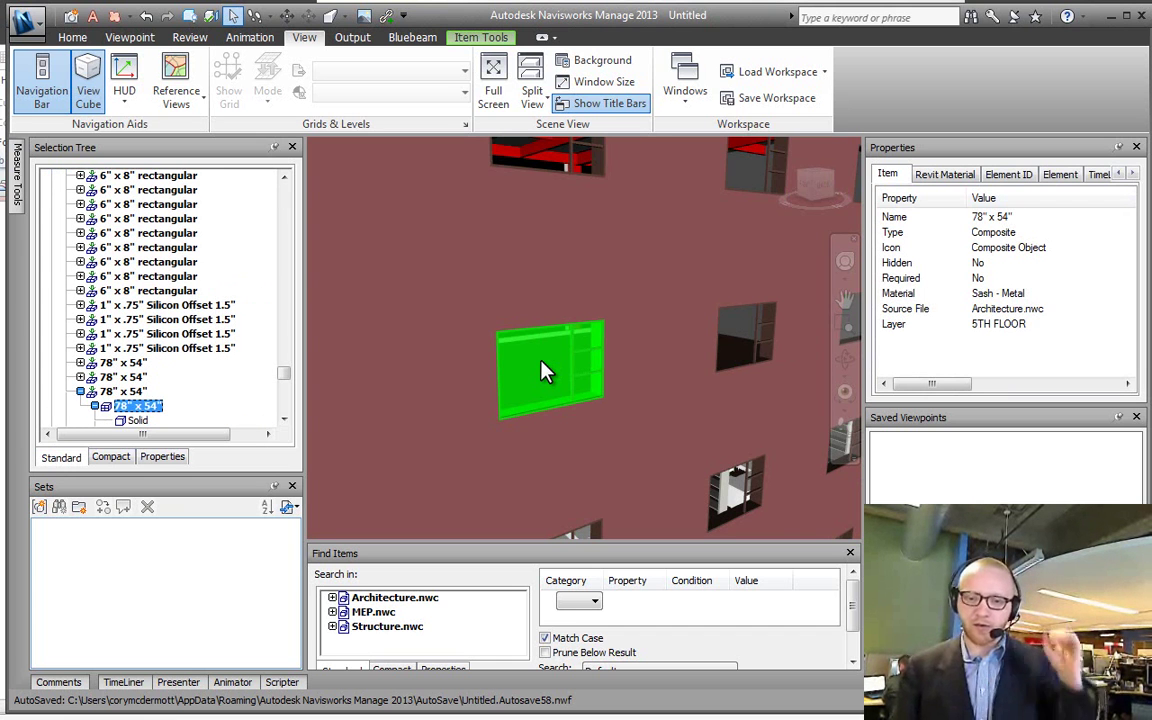
click(527, 380)
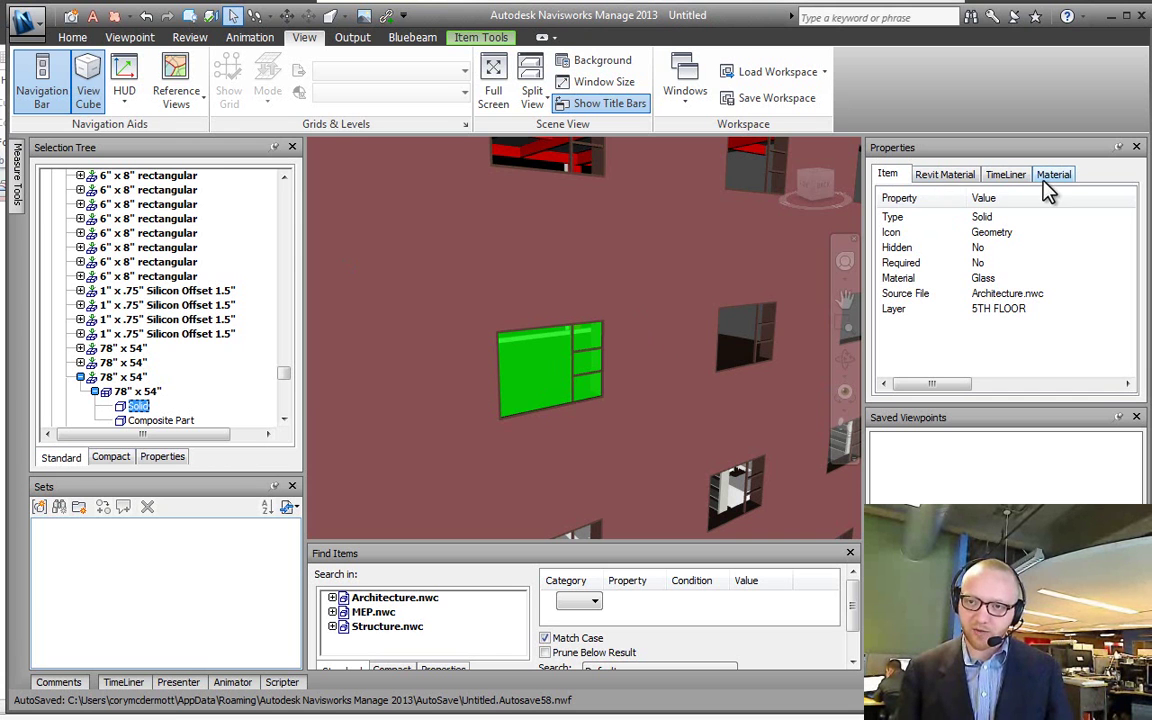
Step: Cycle the window selection up to the file, then down to the composite 78" x 54" object
shift+click(520, 376)
shift+click(530, 380)
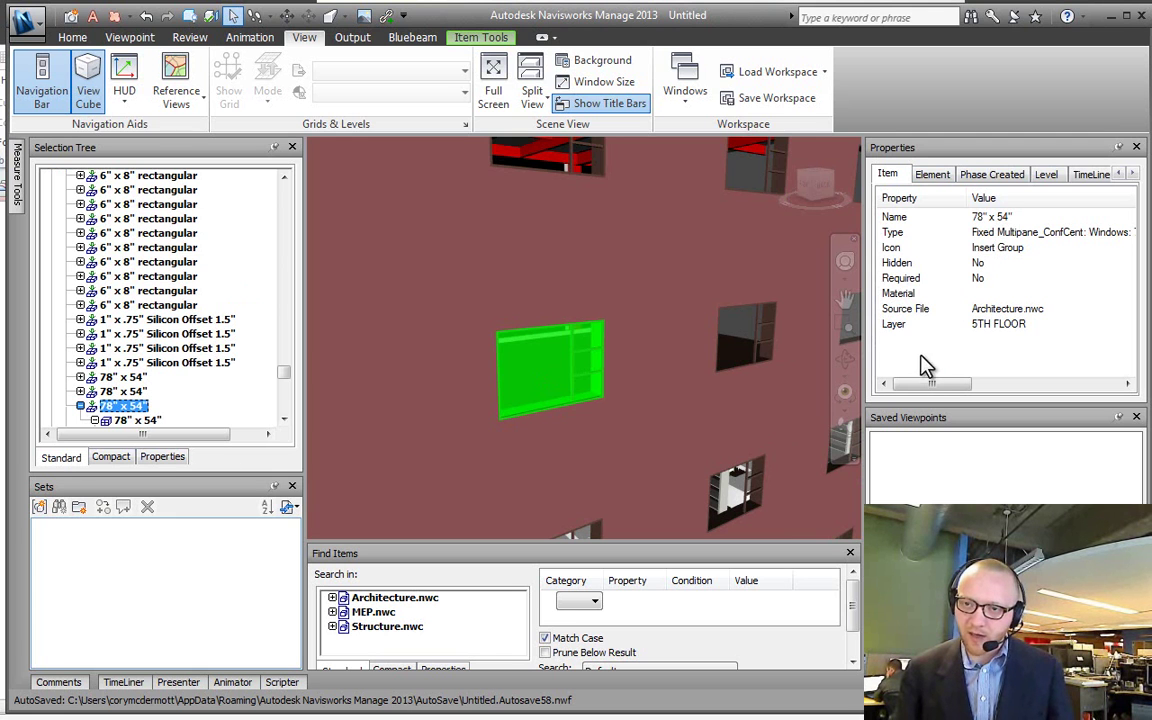
drag(918, 385, 946, 385)
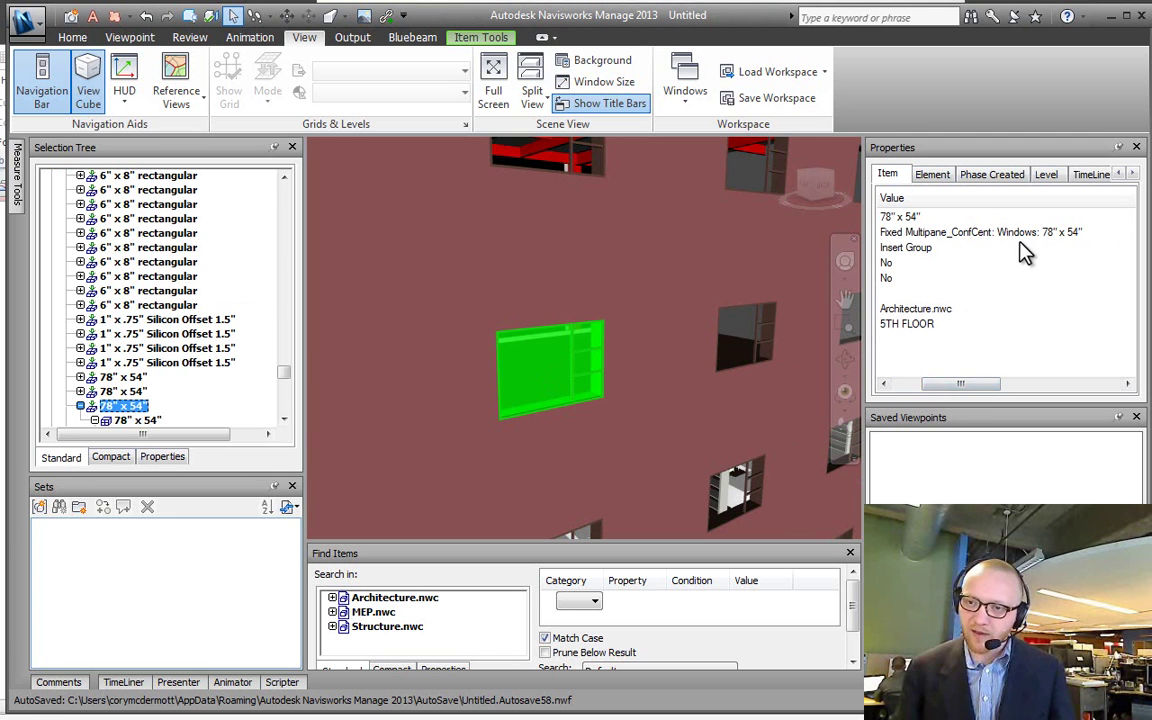
shift+click(541, 381)
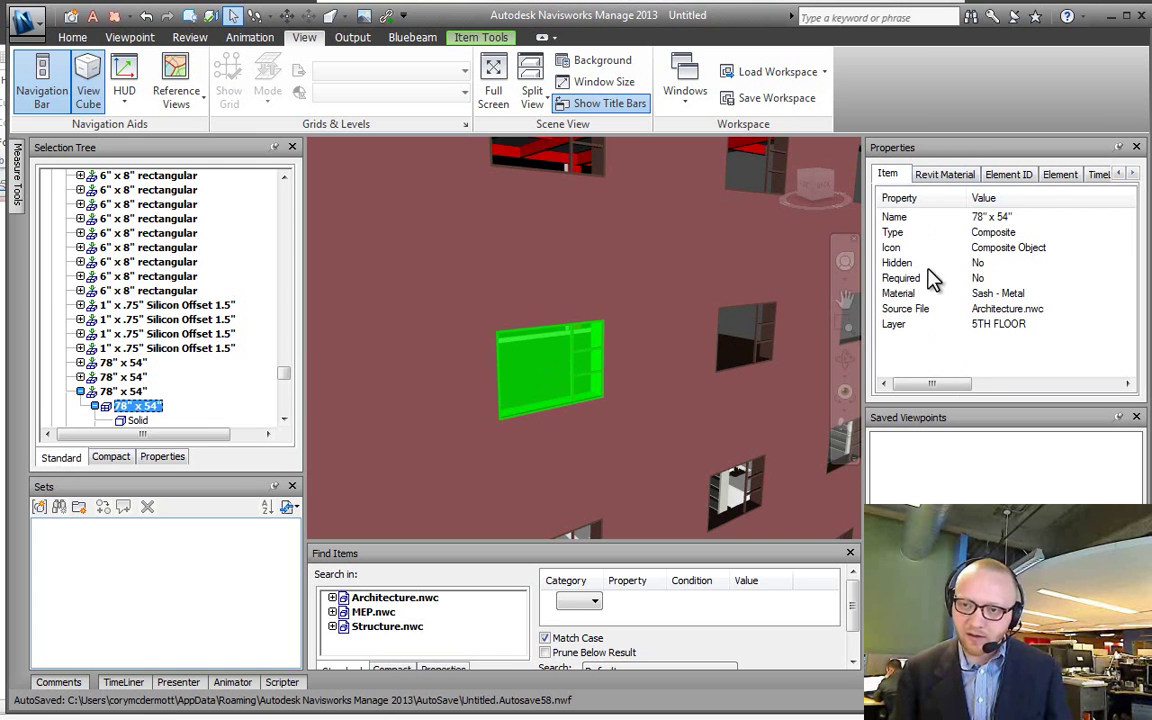
Step: Browse the Revit Material, Element ID, Element, TimeLiner and Material property tabs, then return to Item
click(944, 174)
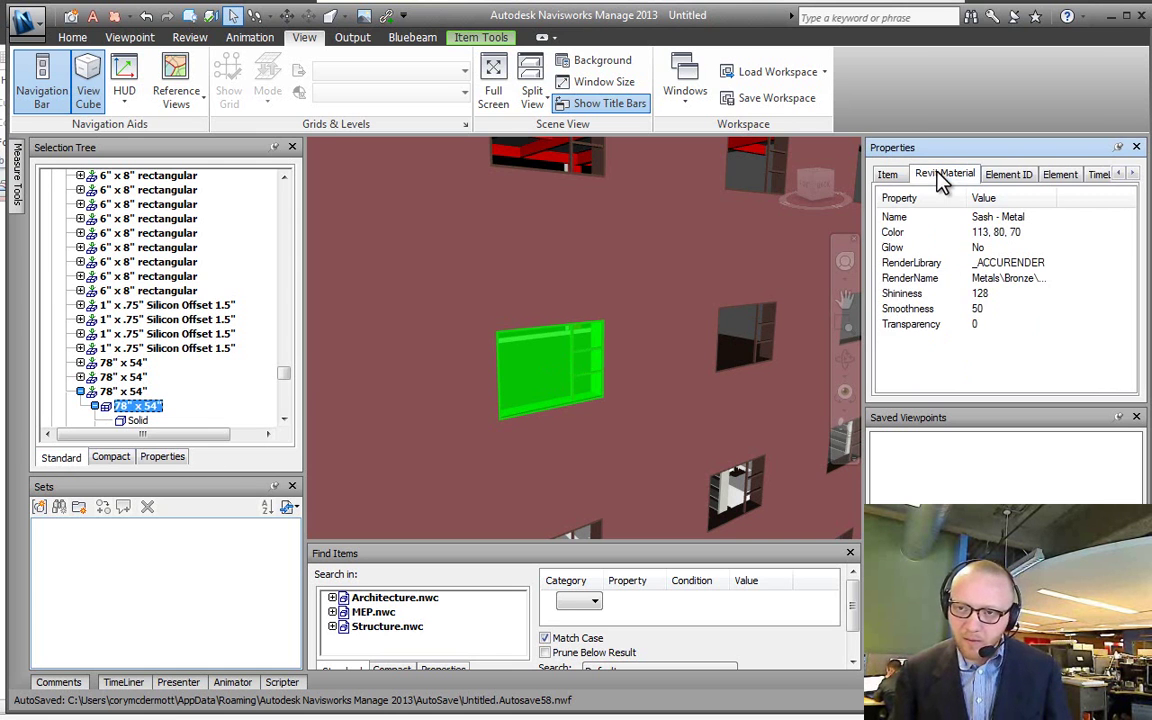
click(1008, 174)
click(1065, 176)
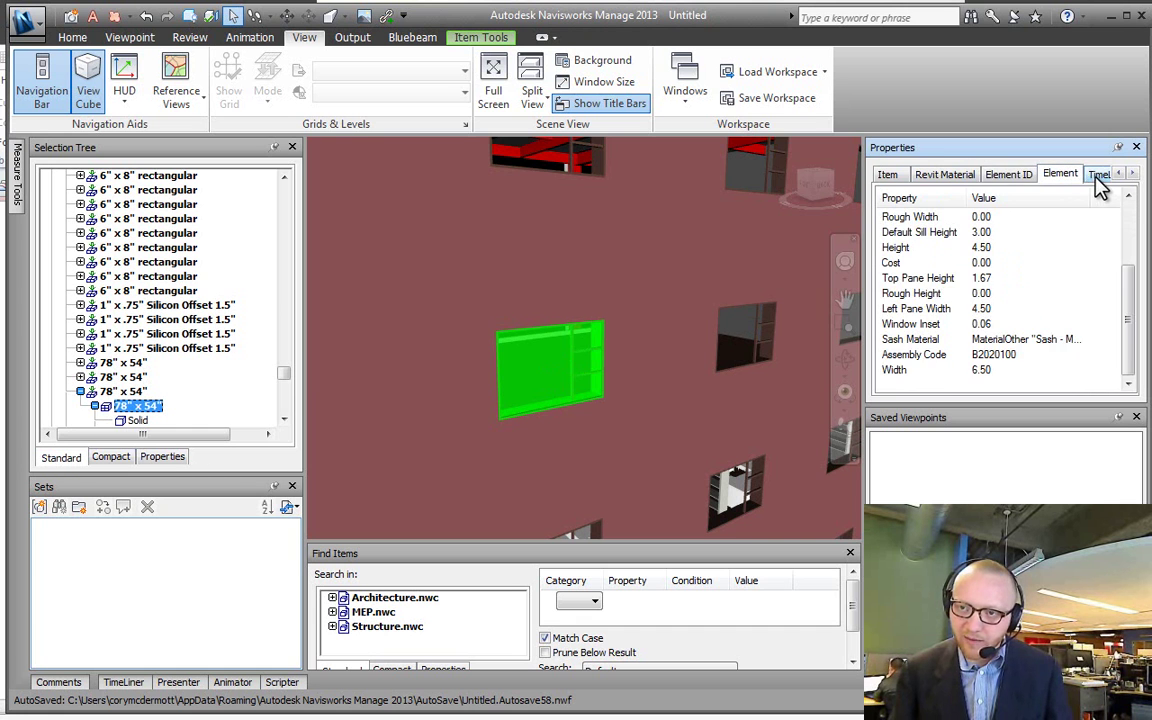
click(1100, 176)
click(1132, 175)
click(1050, 177)
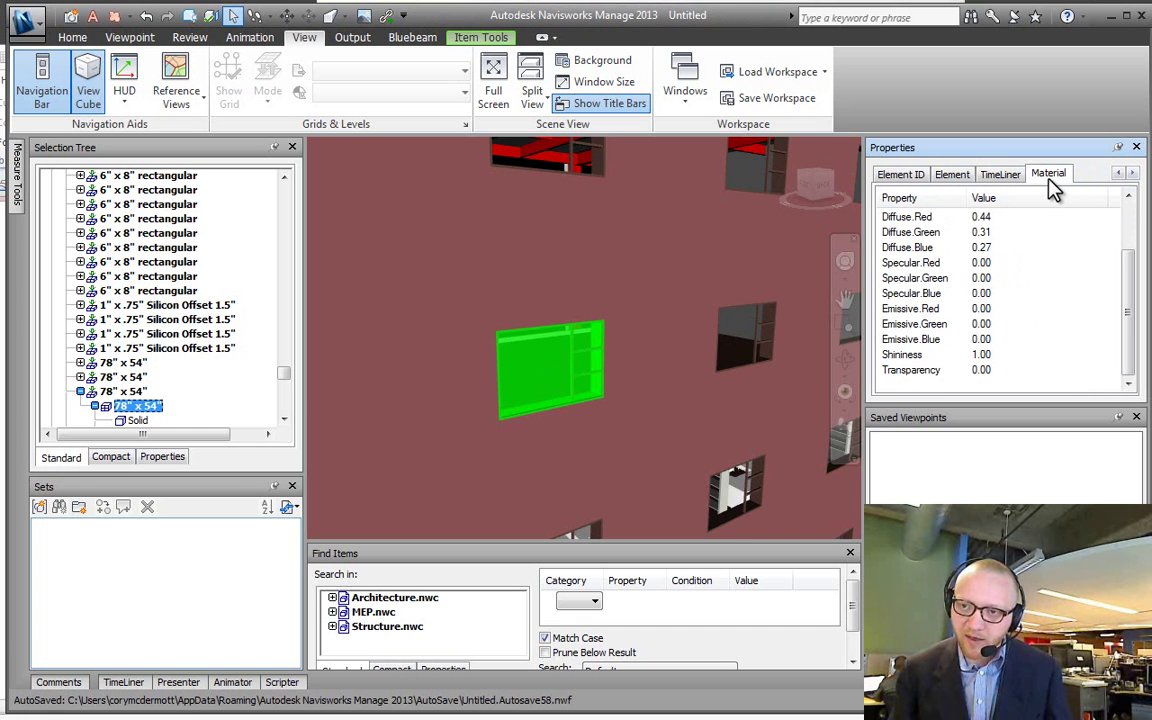
click(905, 174)
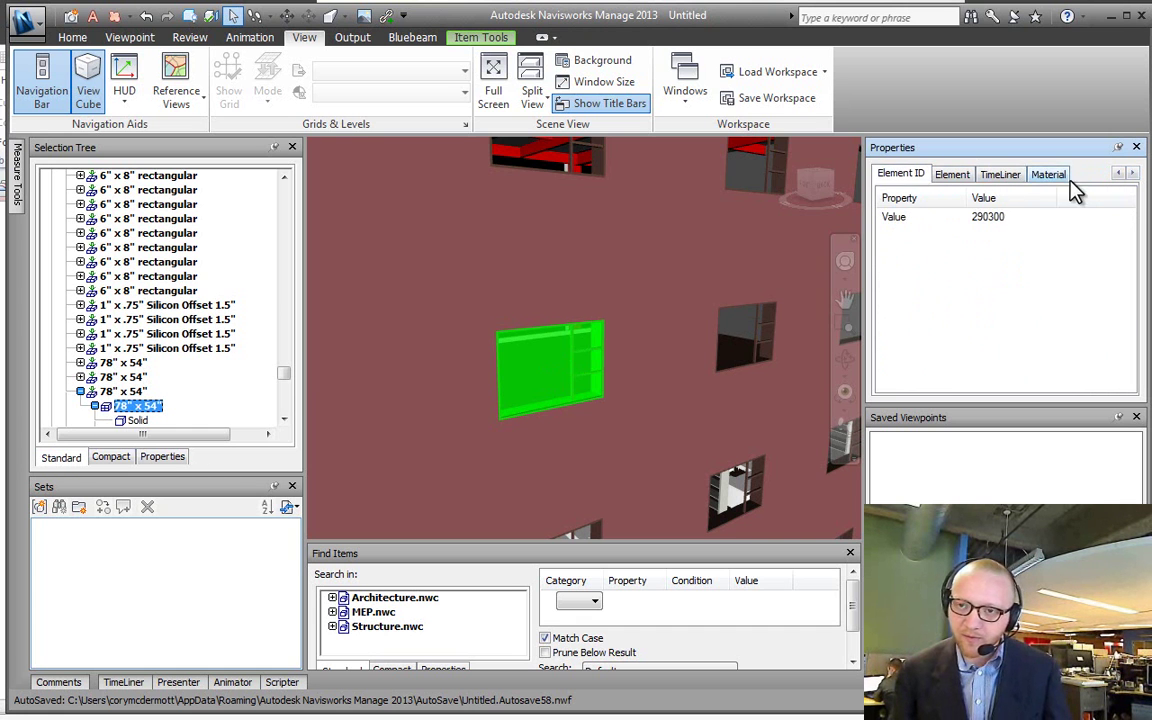
click(1120, 175)
click(1120, 175)
click(886, 175)
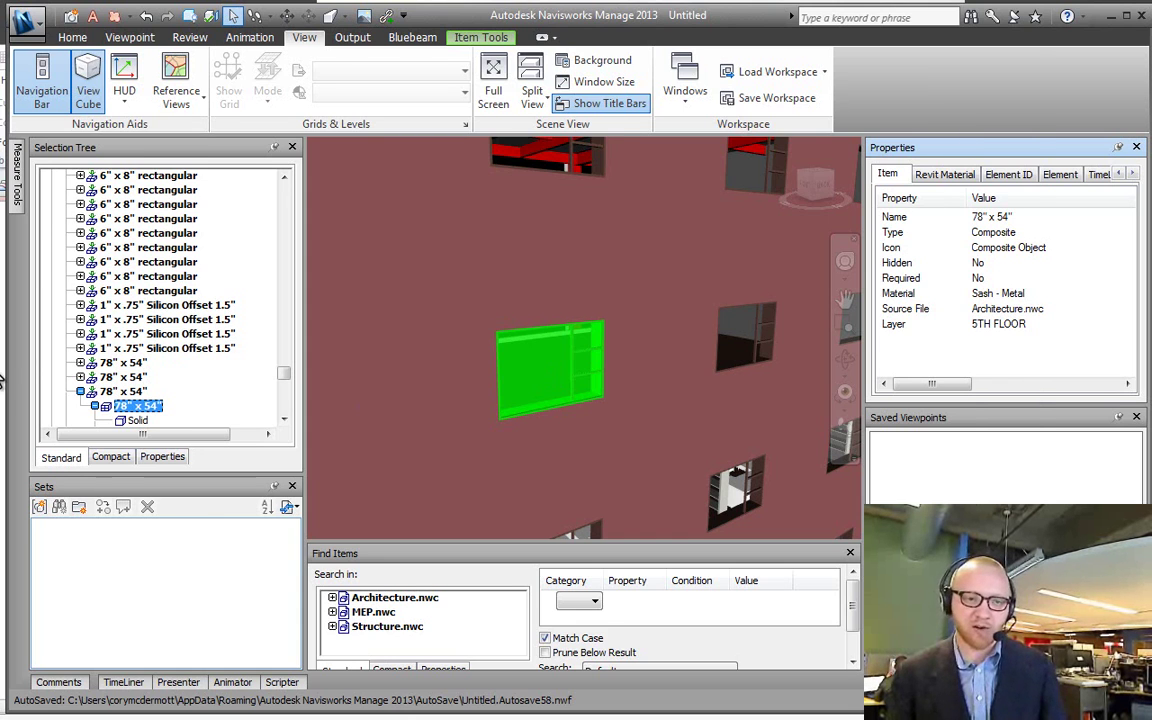
Step: Tick Shift+Left click on the OneNote checklist and switch back to Navisworks
key(alt+Tab)
click(103, 496)
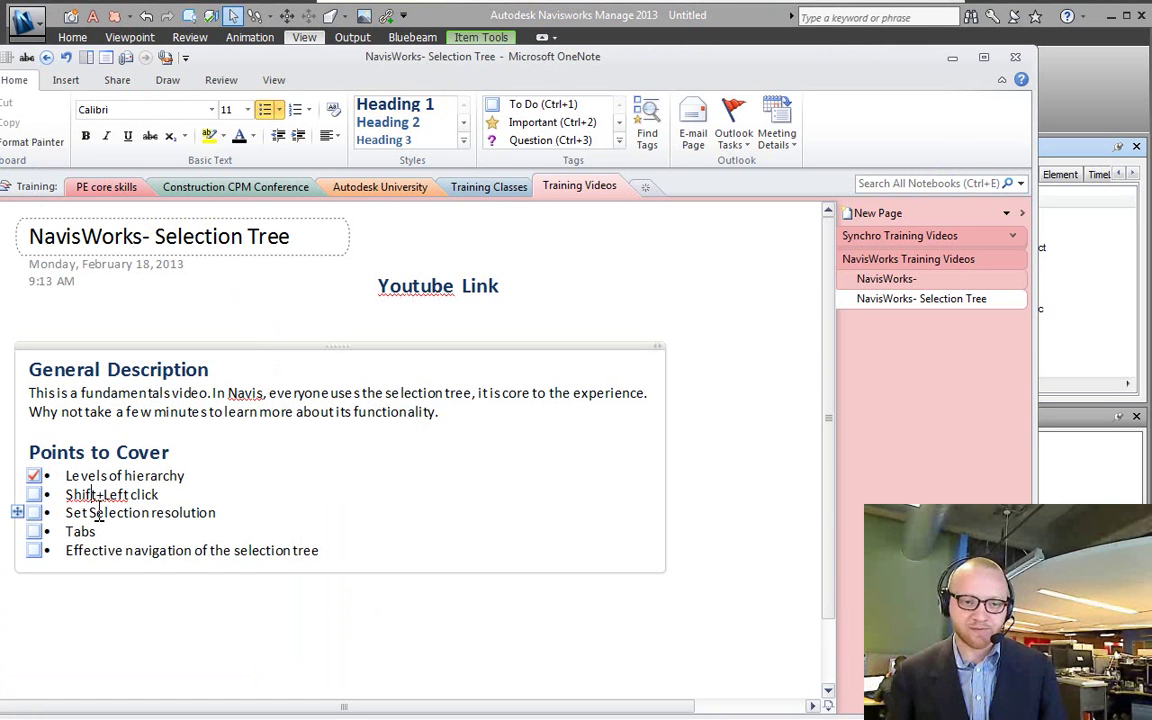
click(35, 494)
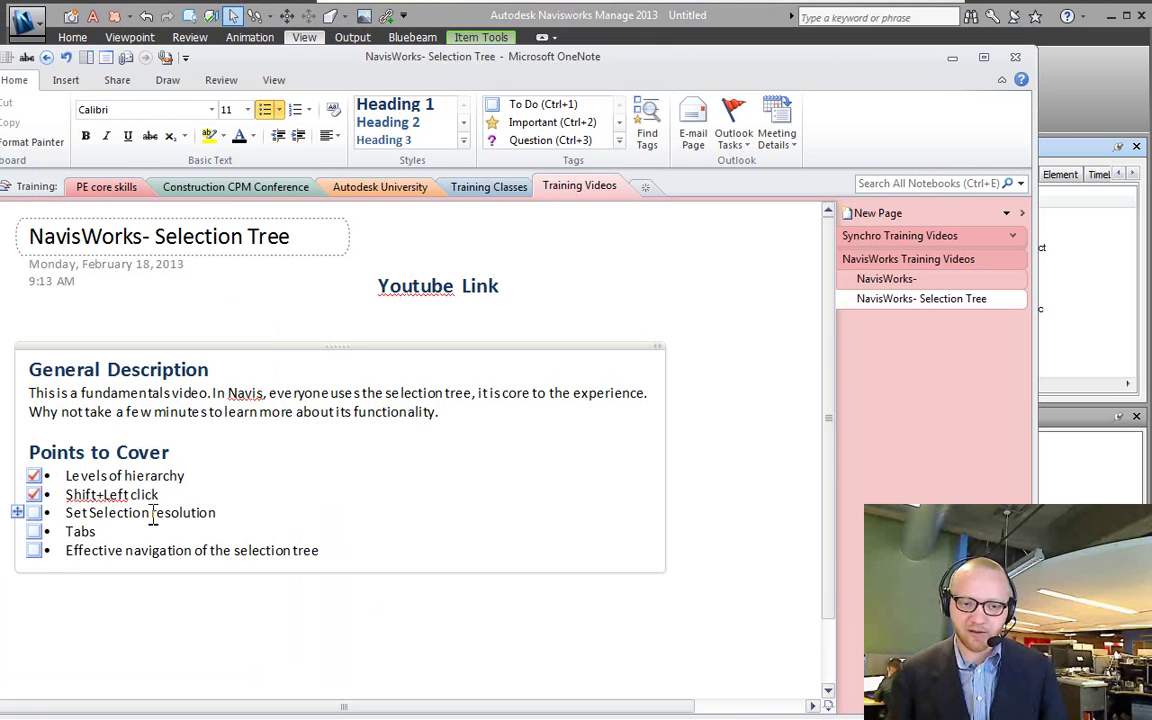
key(alt+Tab)
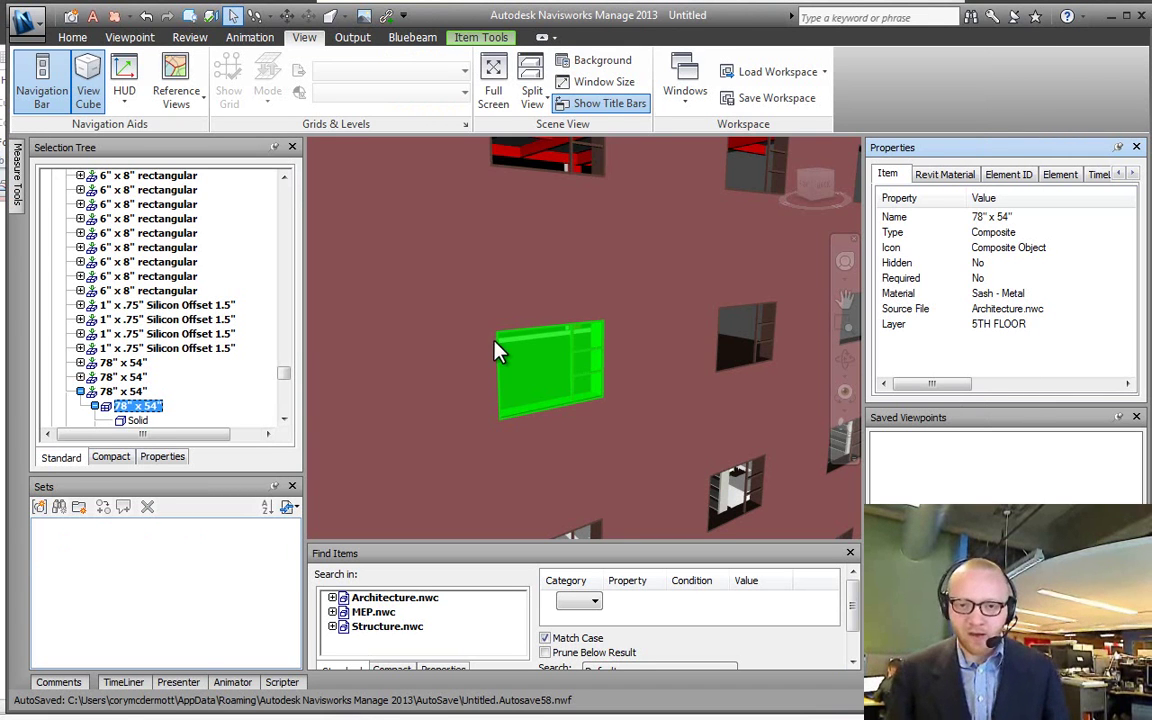
Step: Open the window's selection options and leave selection resolution at Last Object
right_click(527, 386)
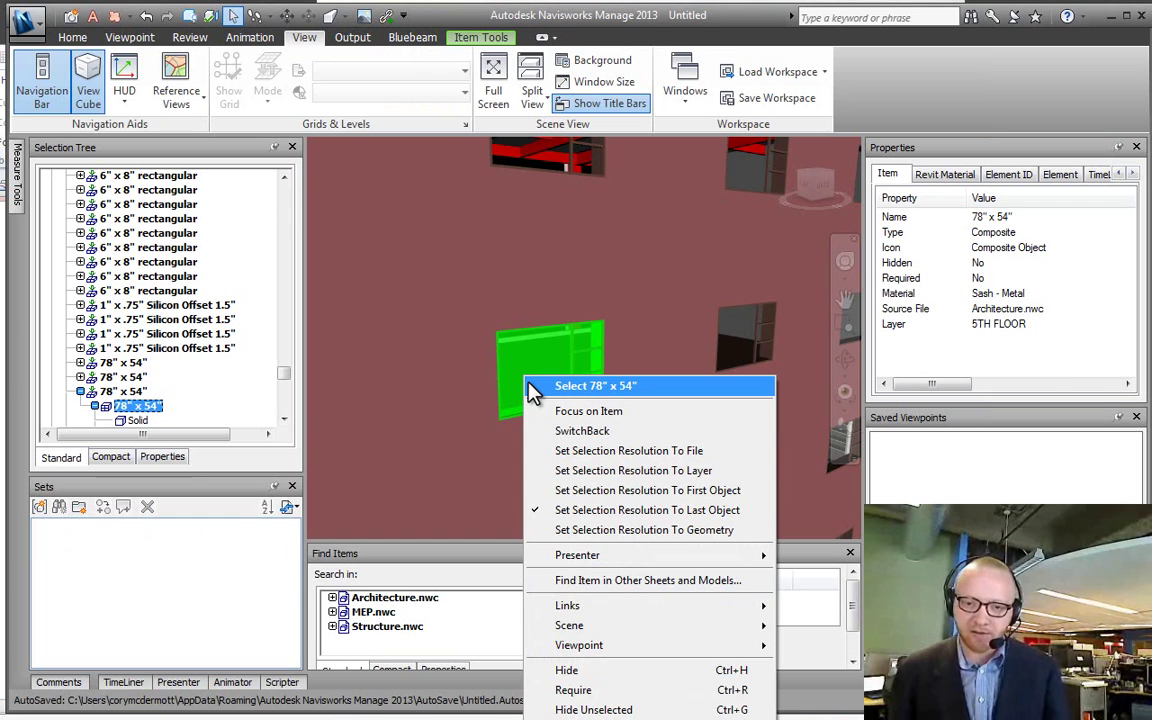
click(566, 373)
right_click(546, 368)
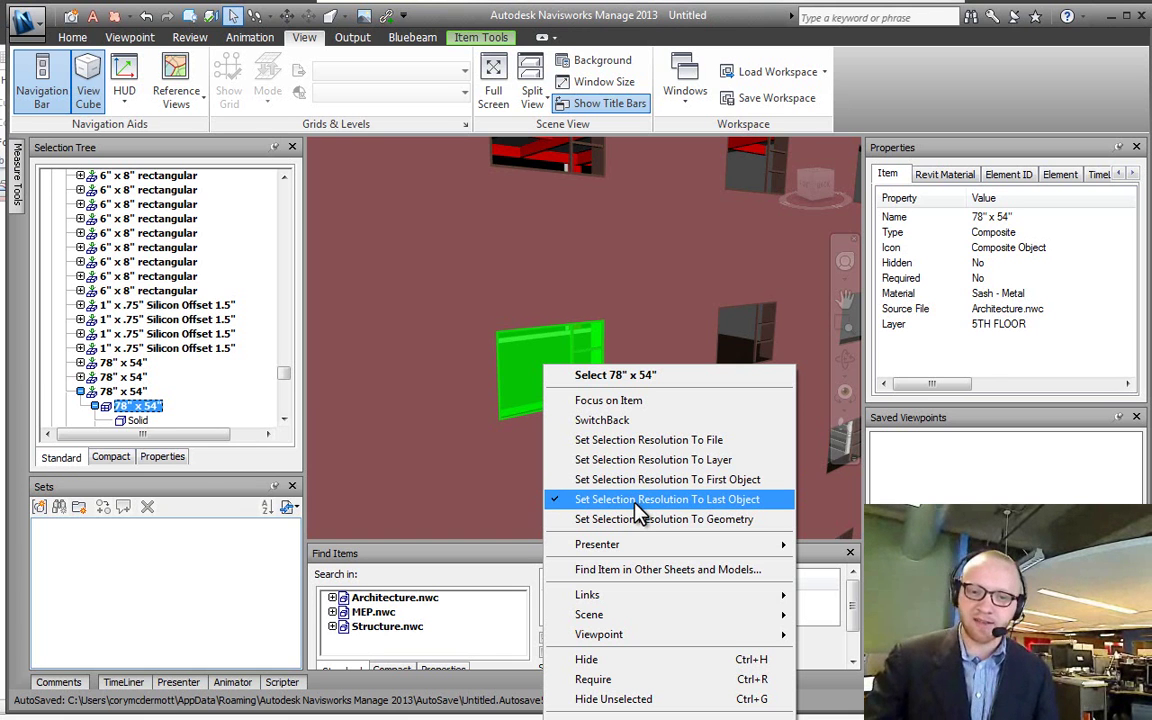
click(640, 512)
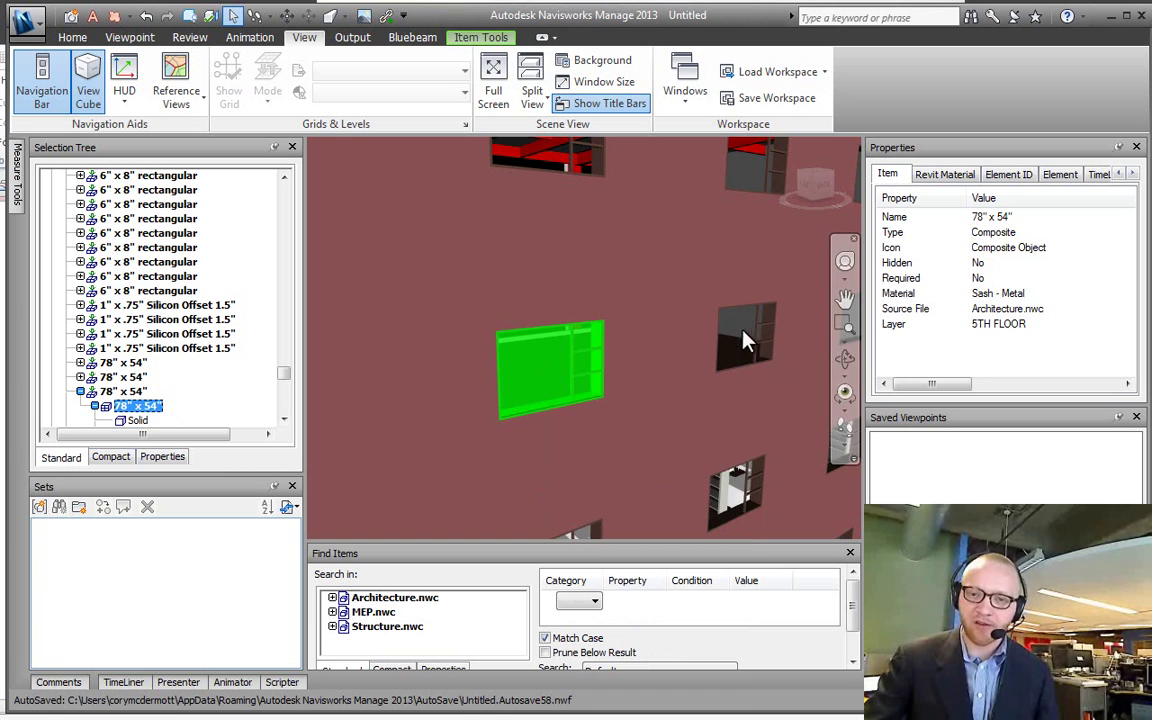
Step: Switch resolution to Geometry, then pick the right, top and centre windows' glass and frame geometry
click(743, 337)
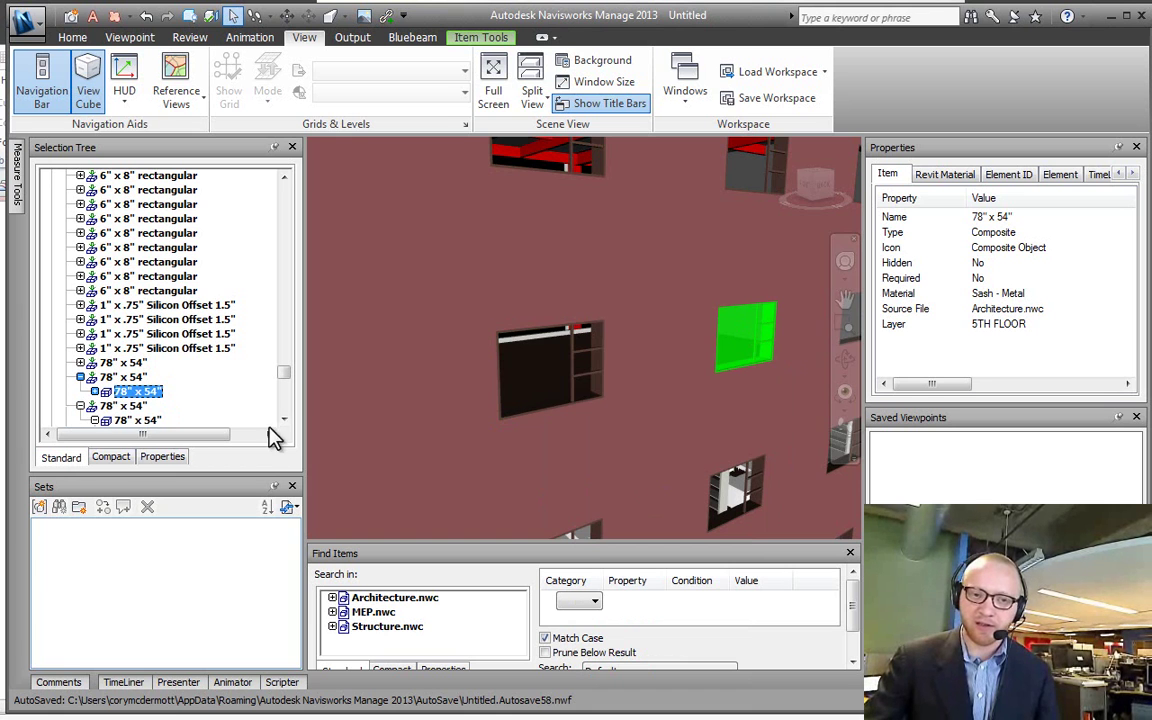
right_click(737, 345)
click(784, 489)
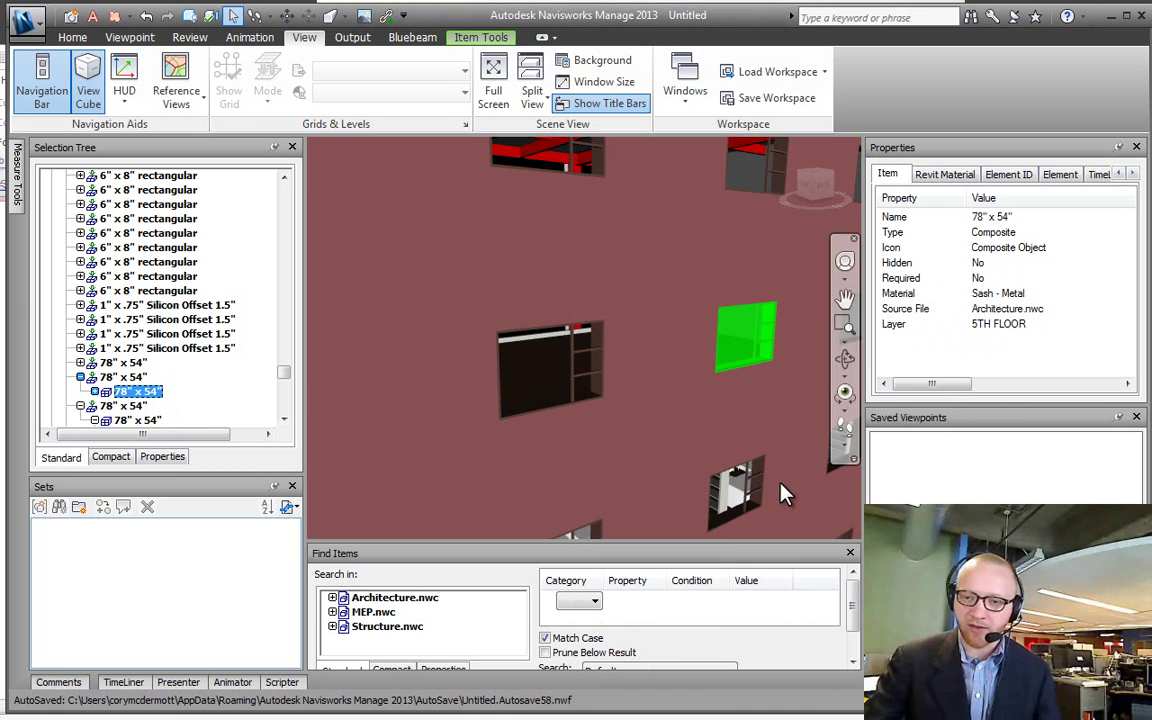
click(745, 336)
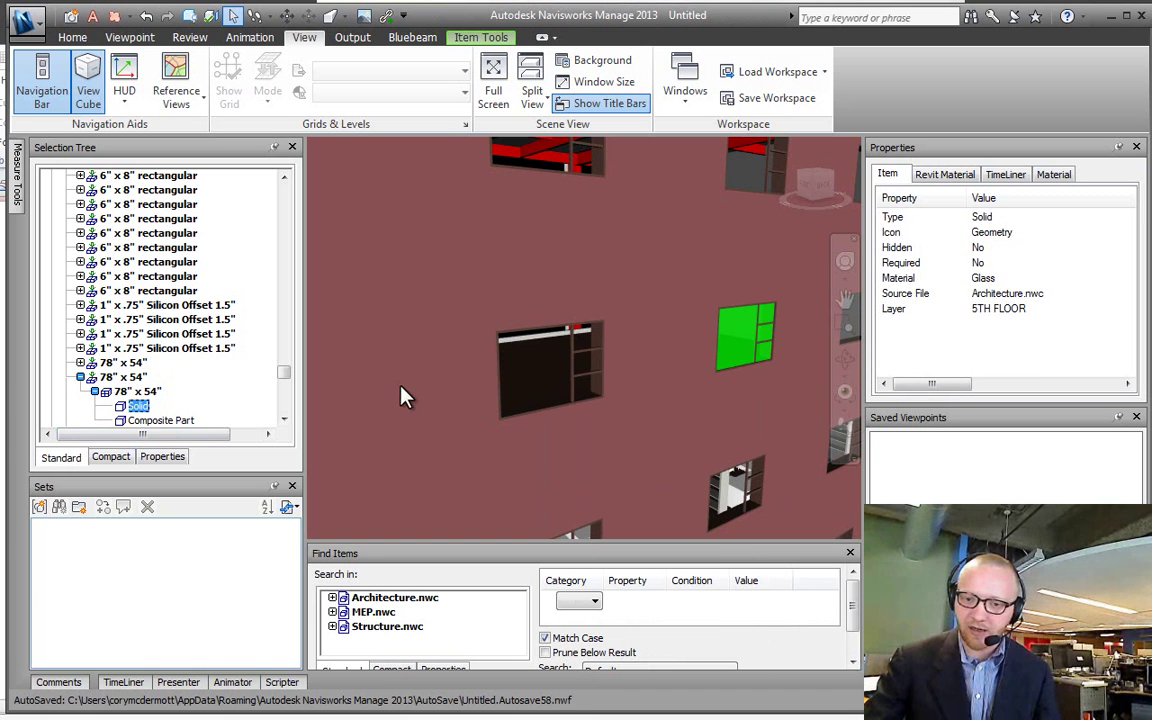
click(570, 158)
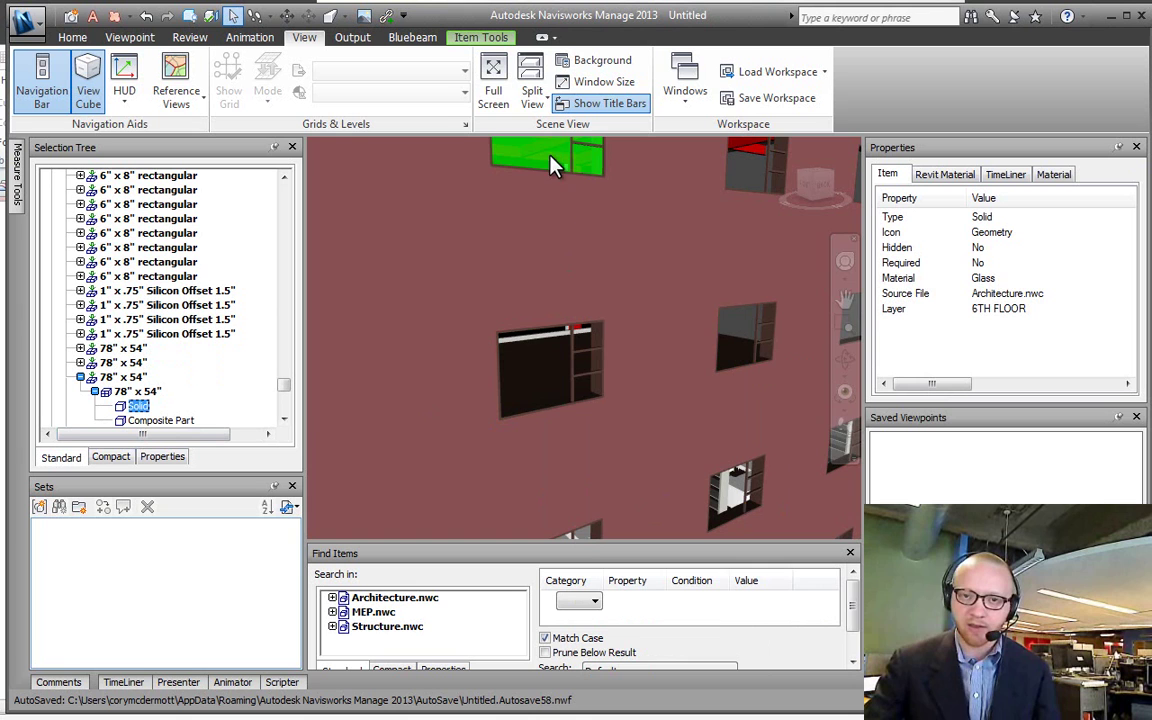
click(575, 364)
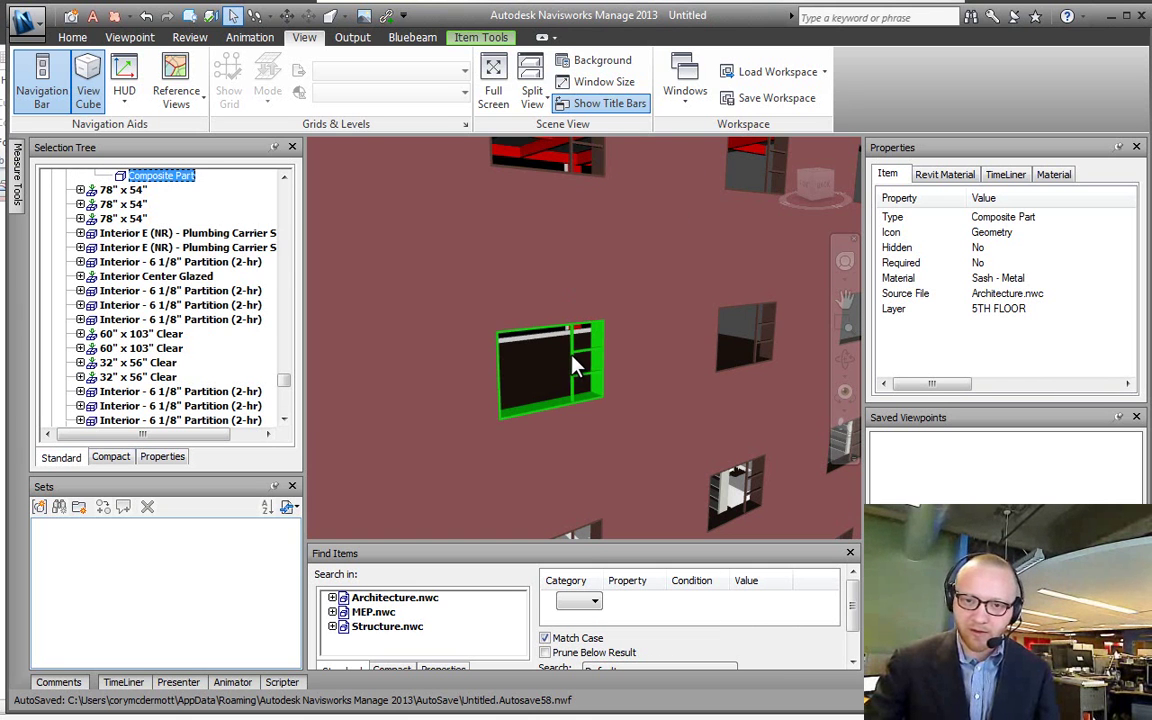
click(550, 390)
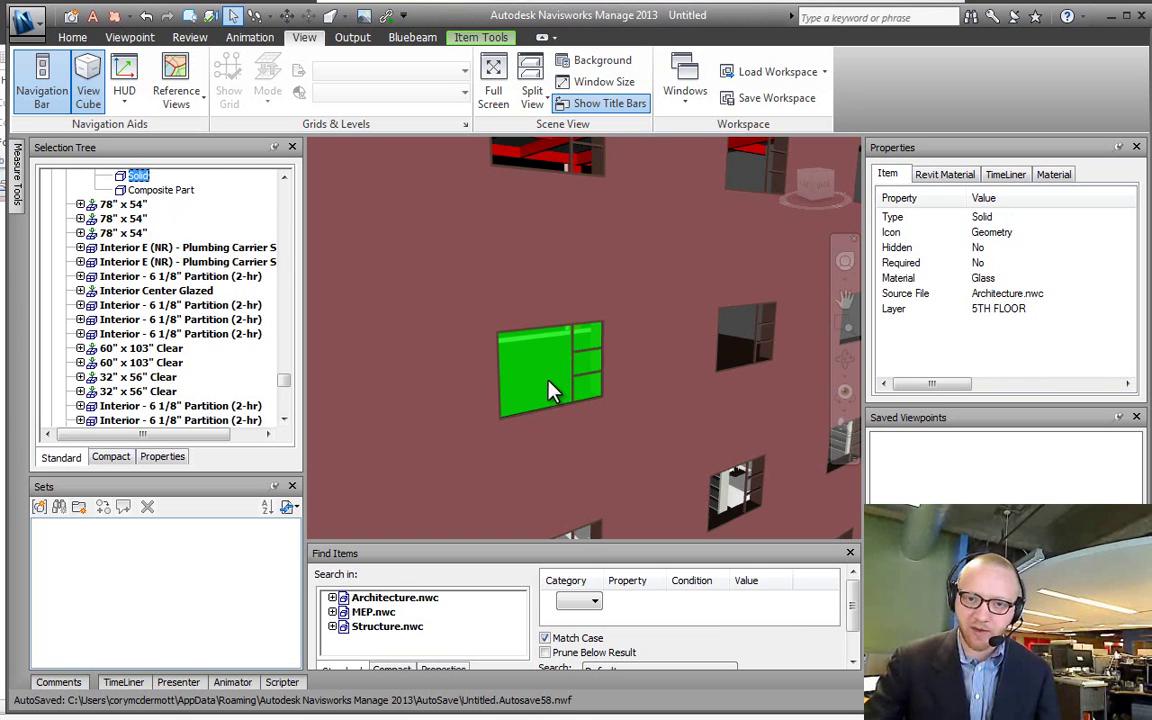
Step: Set selection resolution to Layer, then click through the 5TH FLOOR layer, 78" x 54" window levels and Architecture.nwc
right_click(553, 387)
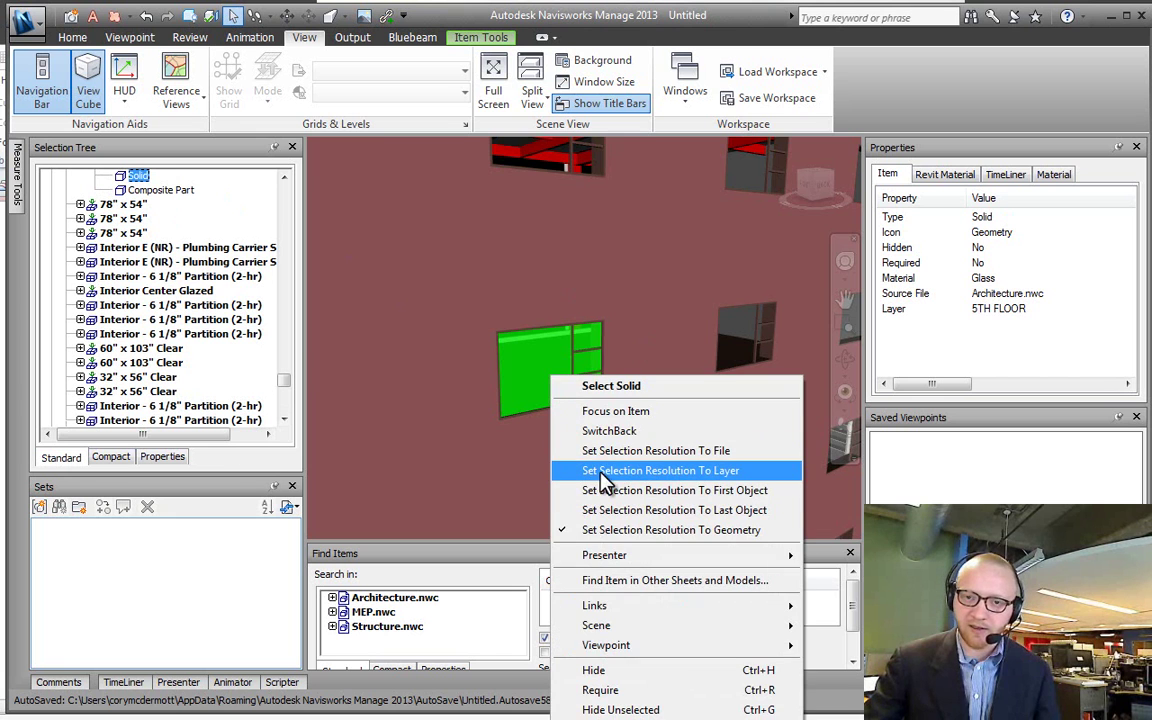
click(607, 472)
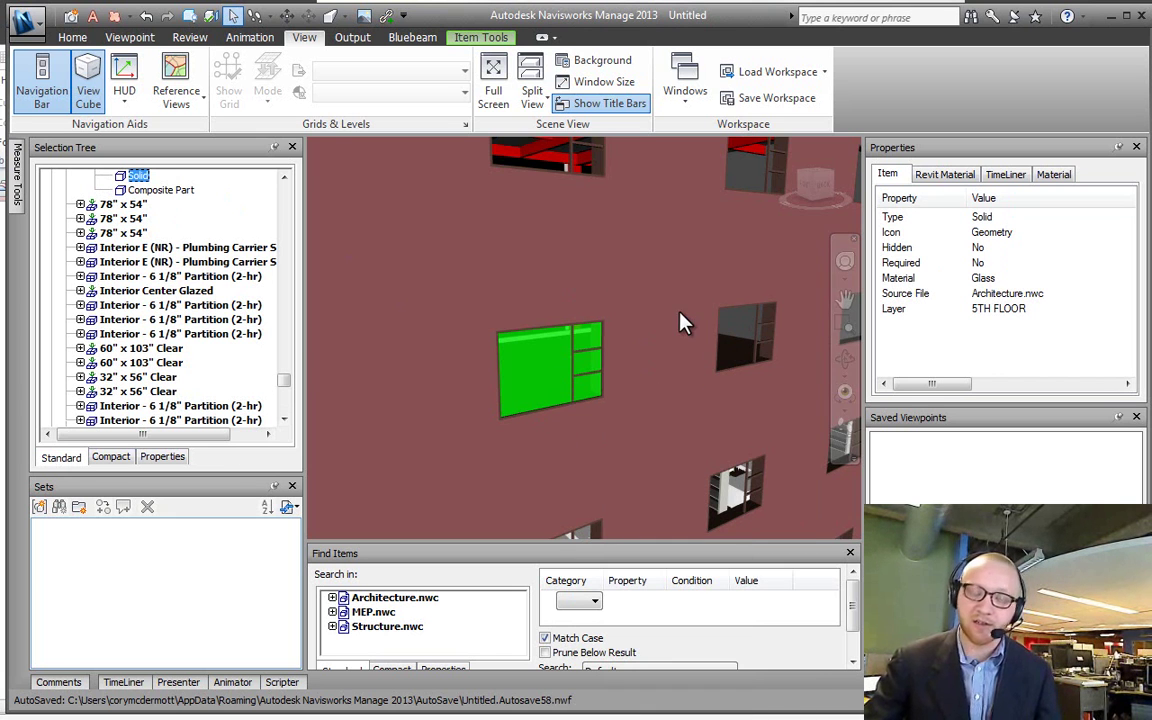
click(722, 335)
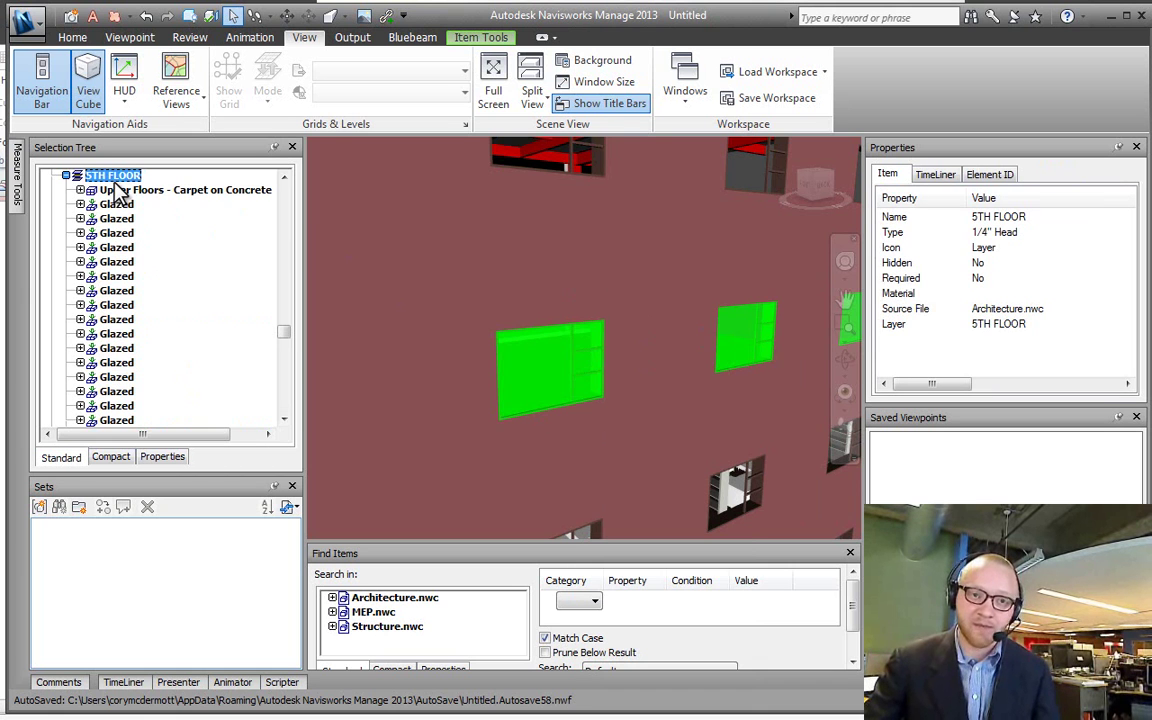
click(540, 390)
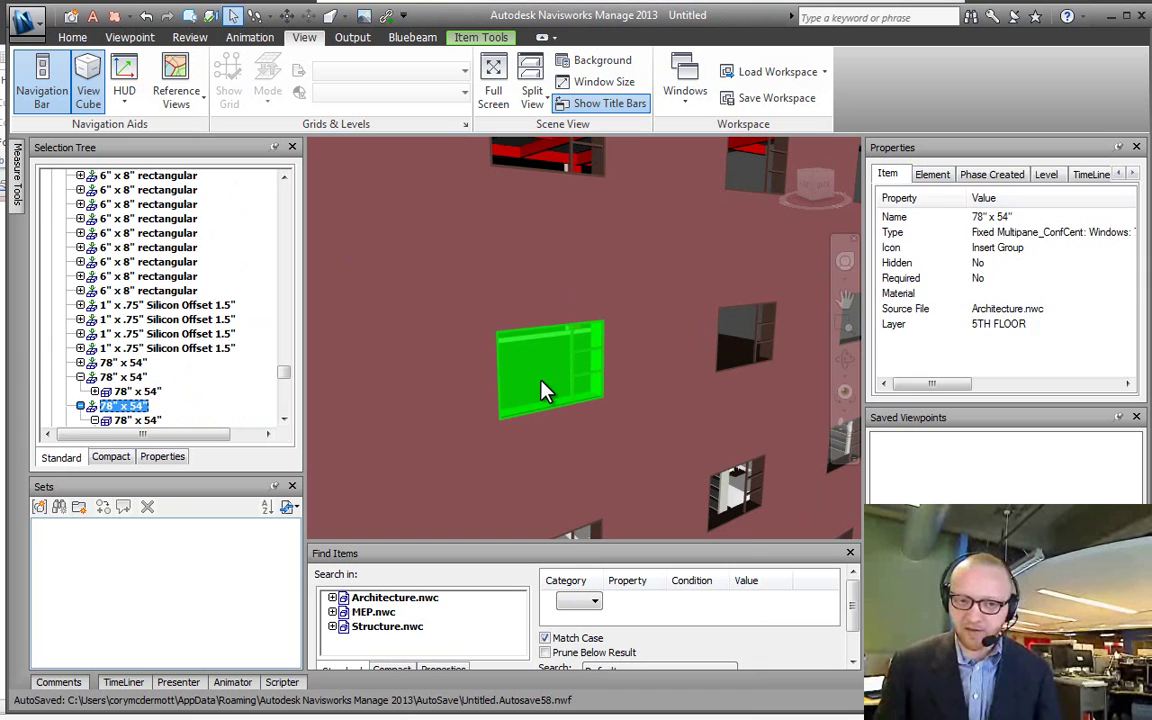
shift+click(543, 390)
shift+click(543, 390)
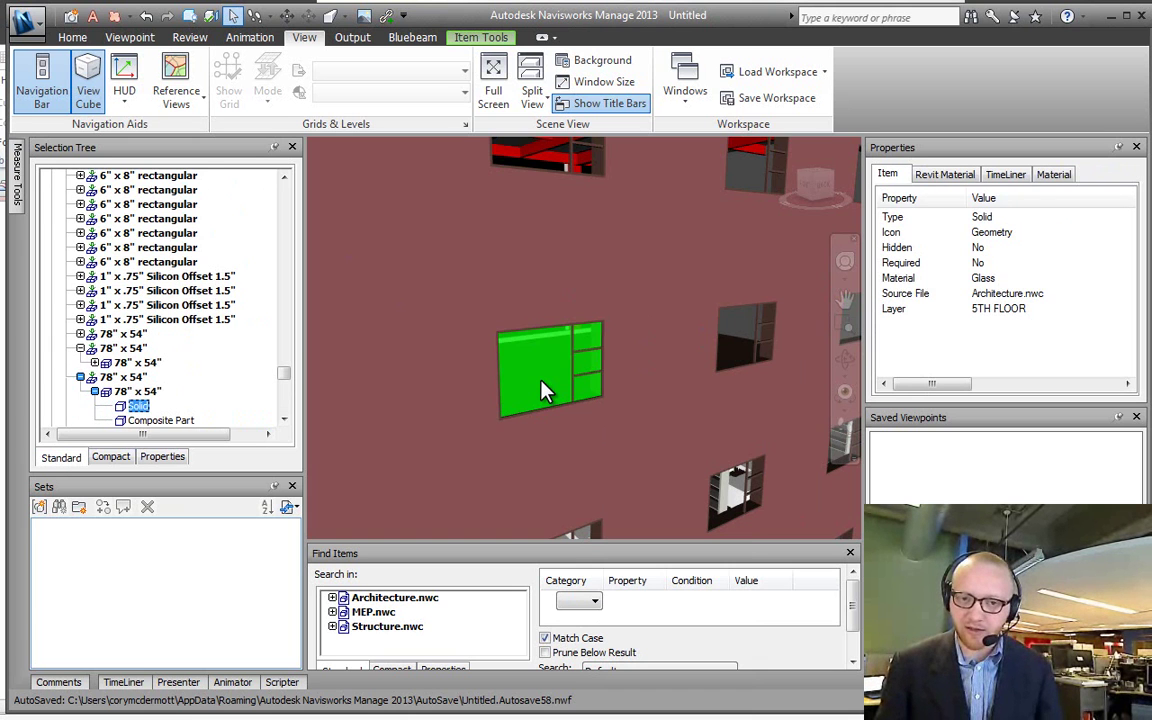
shift+click(543, 390)
shift+click(543, 390)
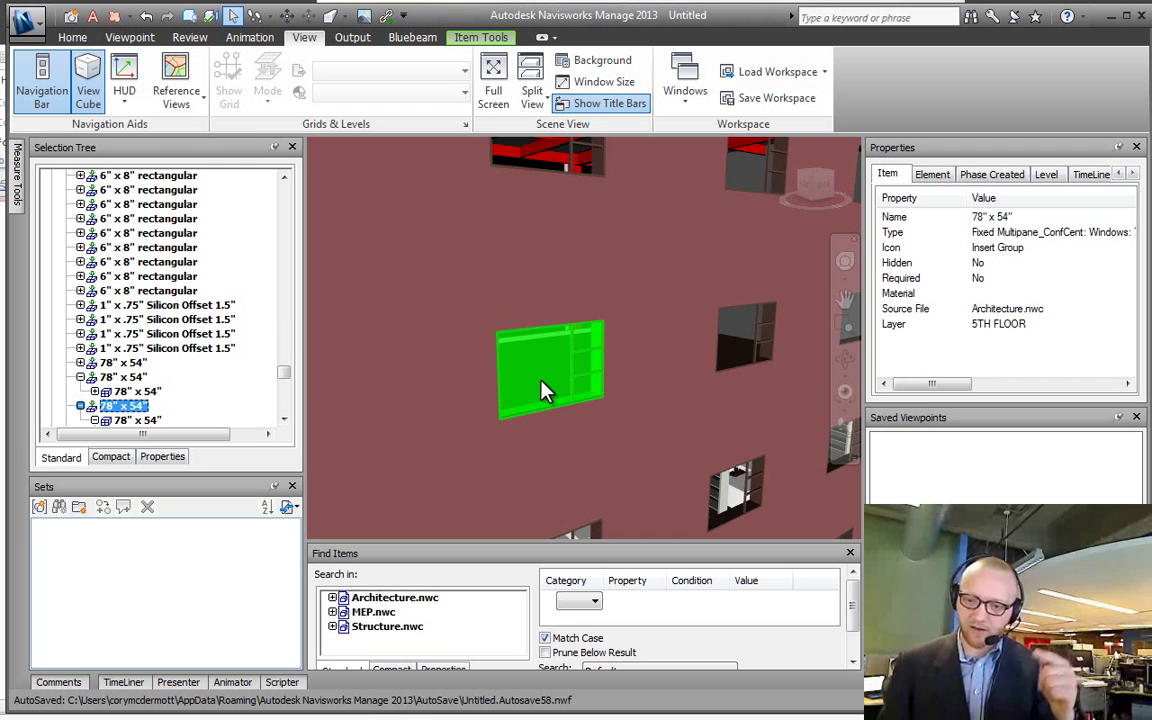
Step: Set selection resolution to Last Object and select the centre, right and left windows
right_click(543, 390)
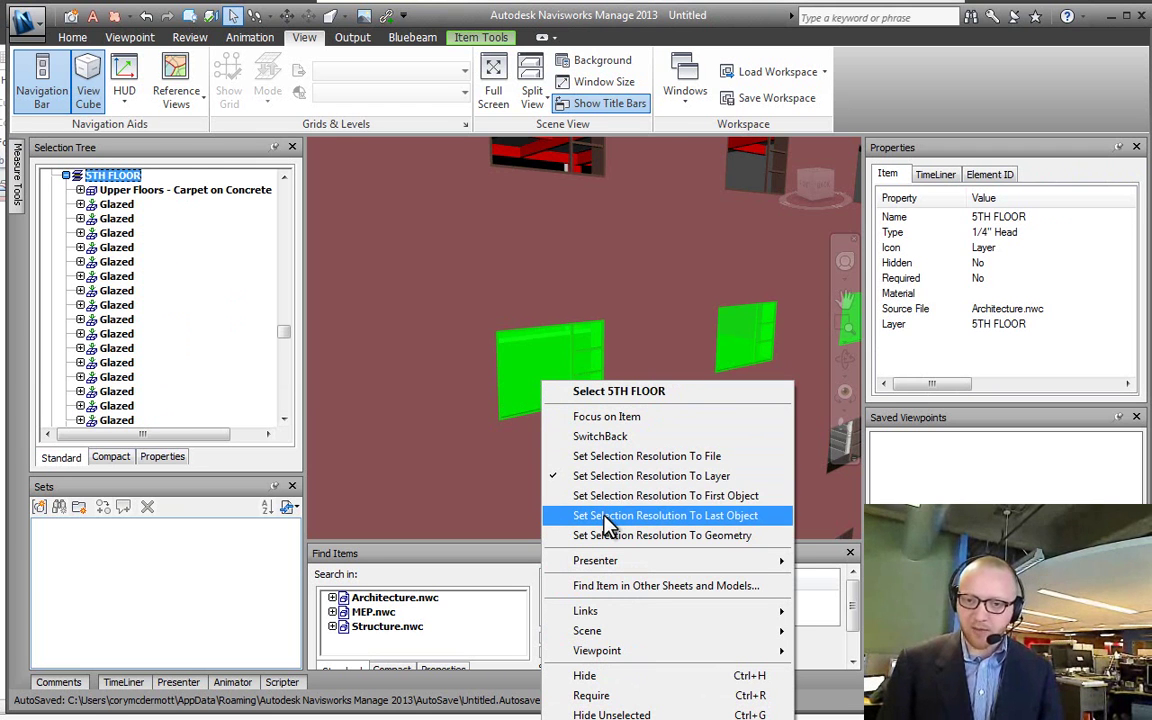
click(609, 515)
click(553, 368)
click(743, 355)
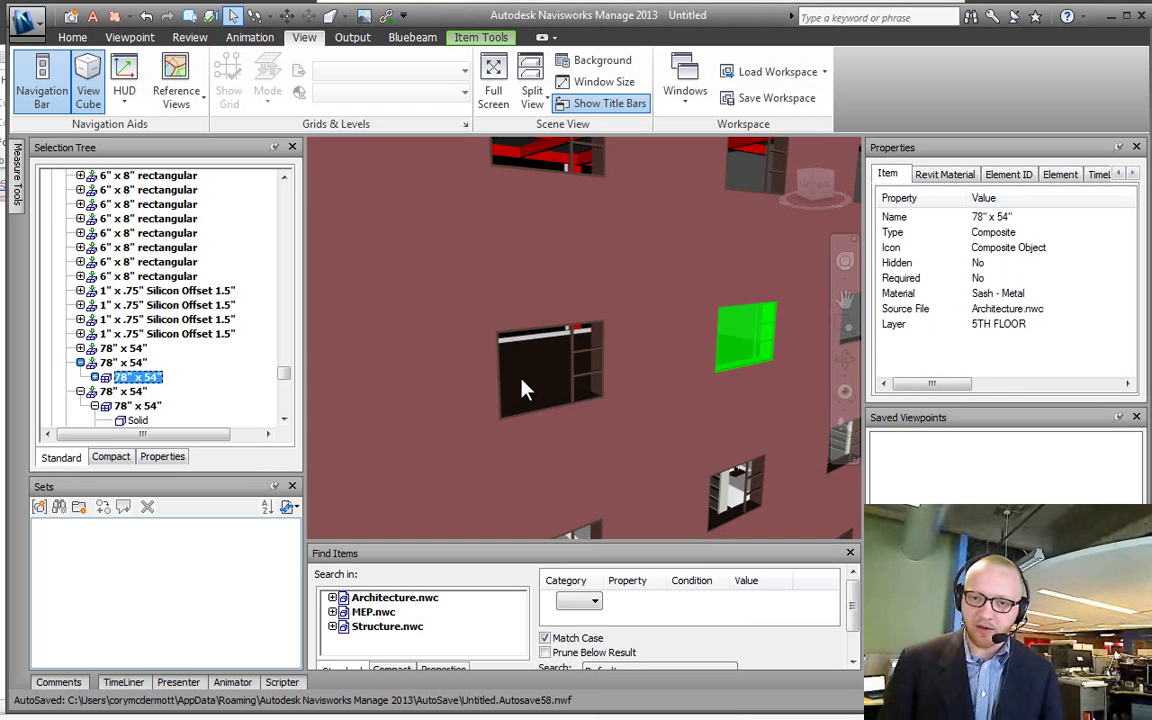
click(515, 390)
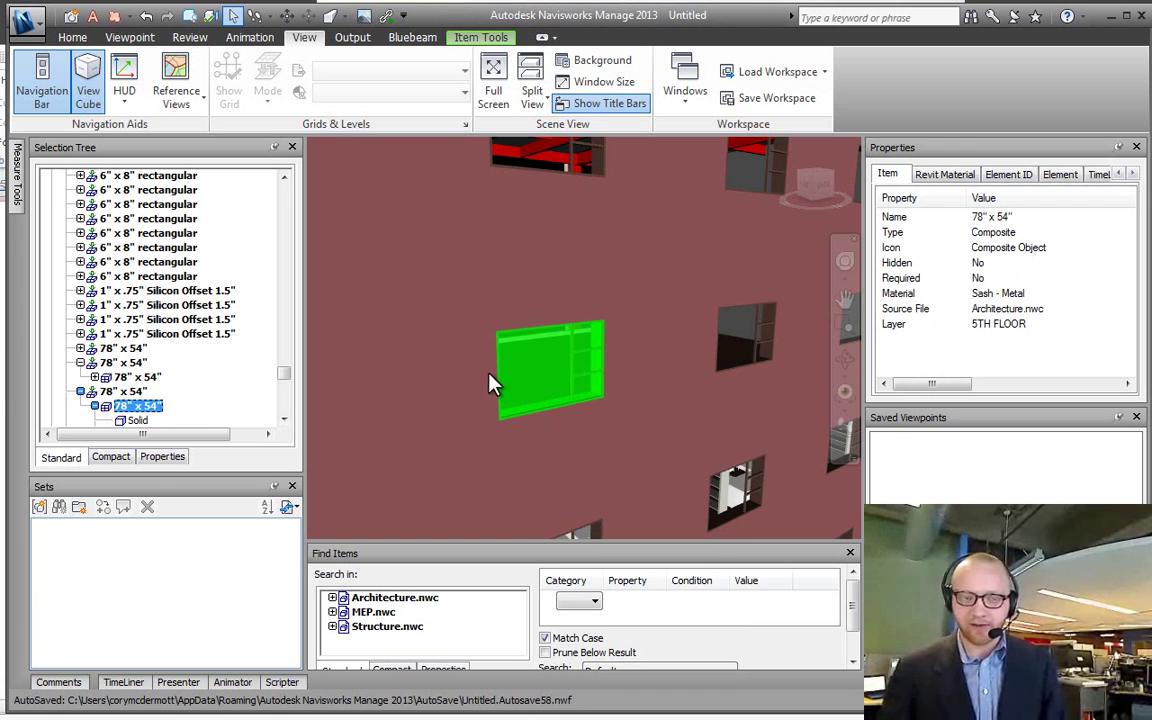
Step: Tick 'Set Selection resolution' on the OneNote checklist and return to Navisworks
key(alt+Tab)
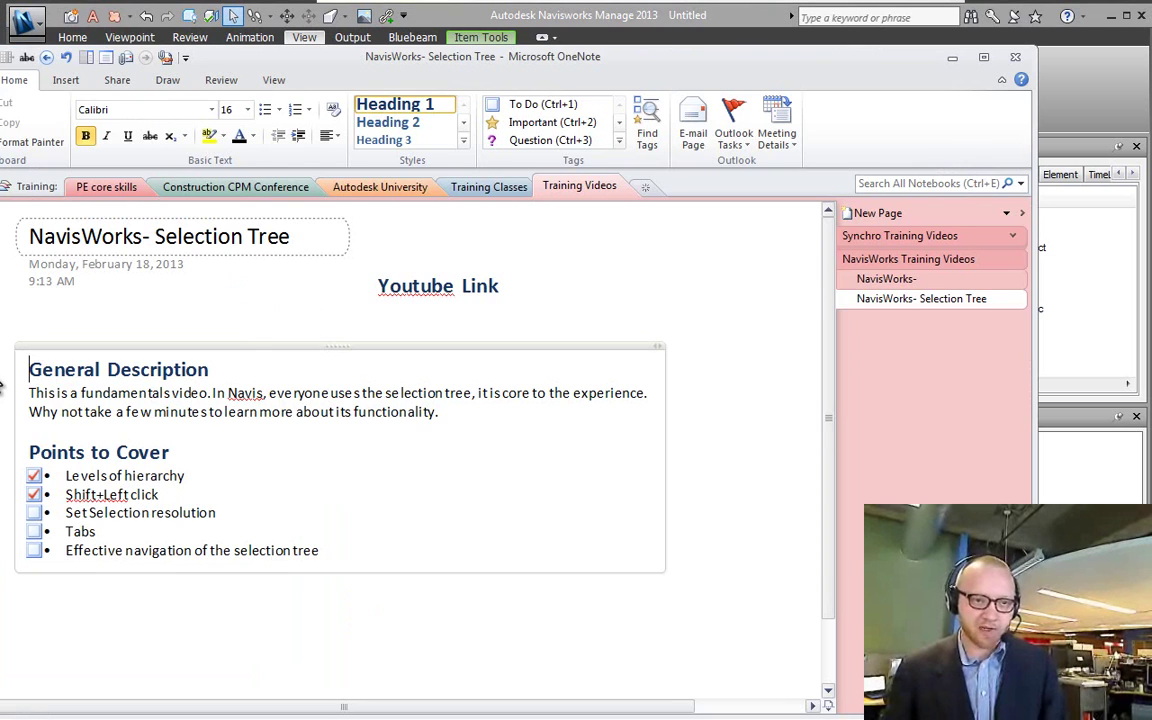
drag(258, 65, 277, 67)
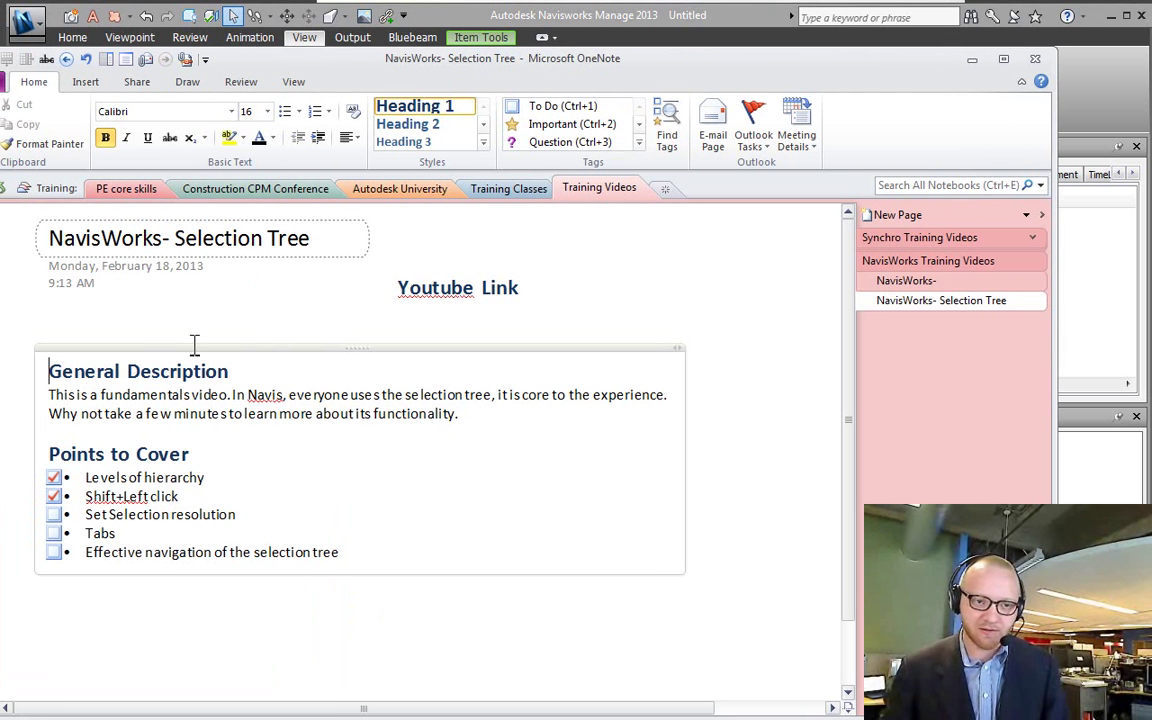
click(104, 514)
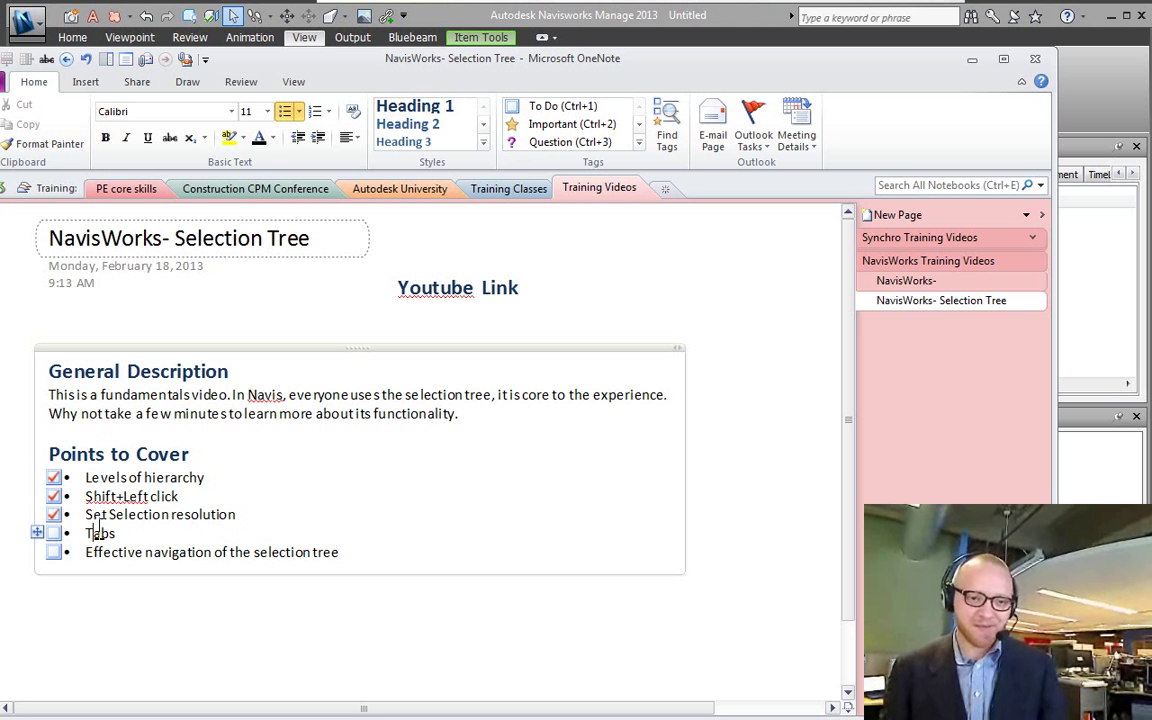
click(88, 533)
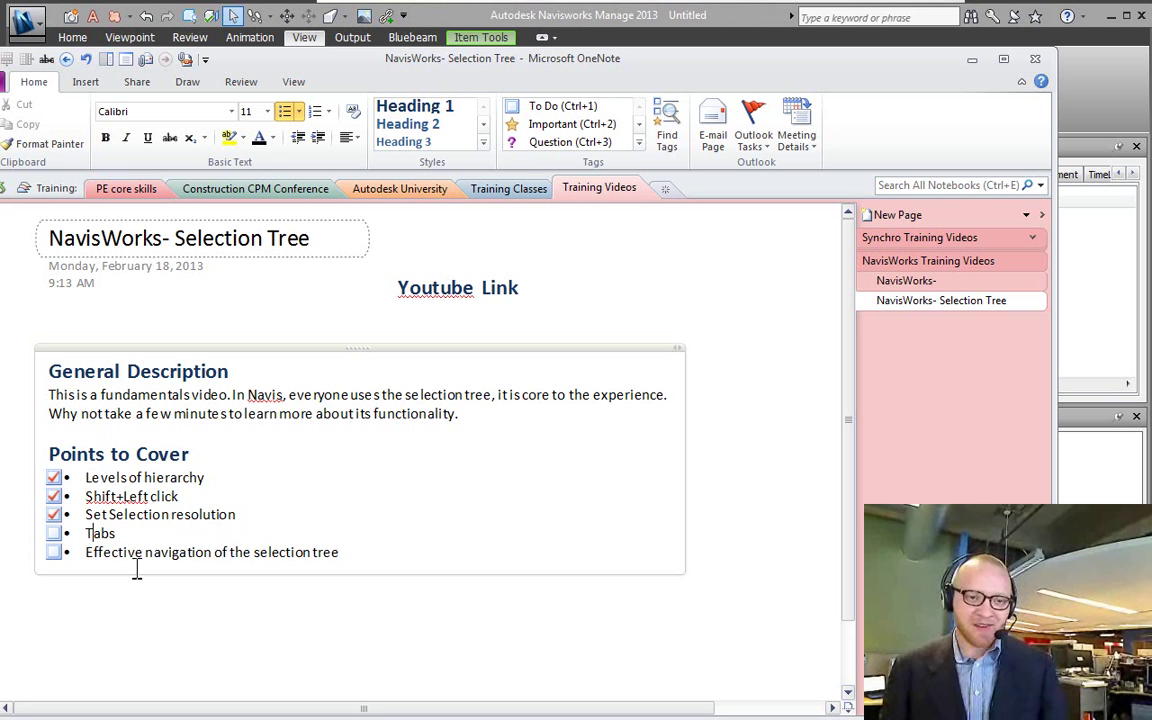
click(648, 16)
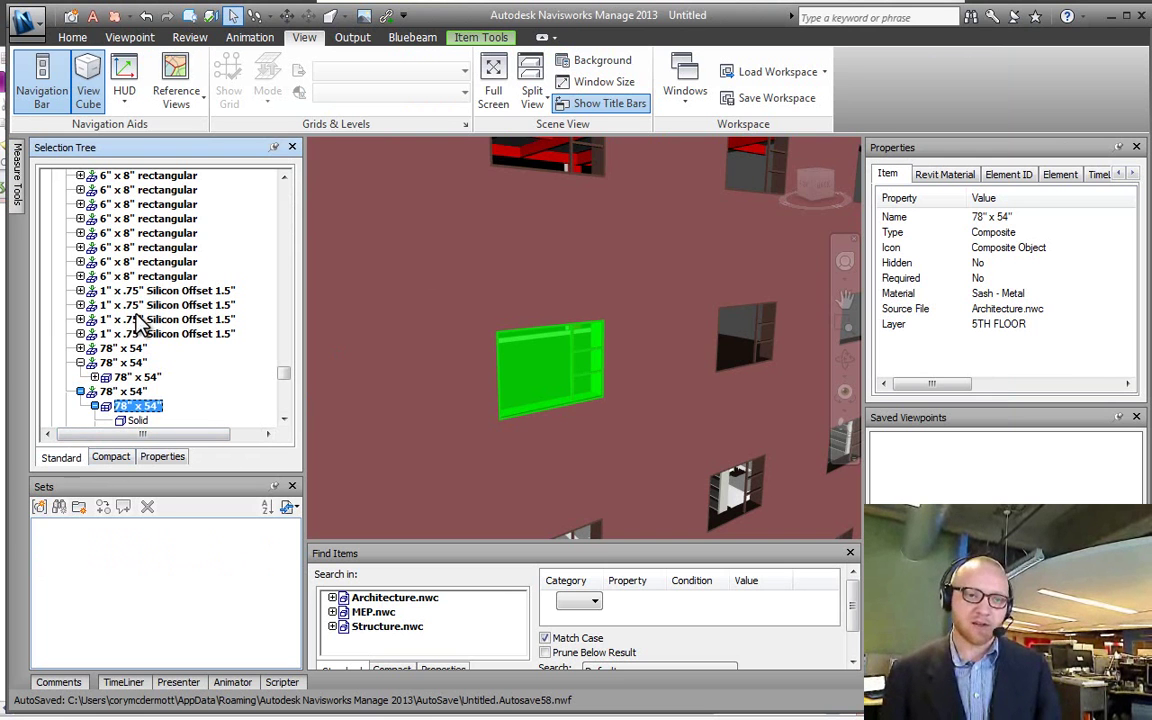
Step: In the Compact tree, collapse and re-expand Architecture.nwc and select the 2ND FLOOR level
click(108, 462)
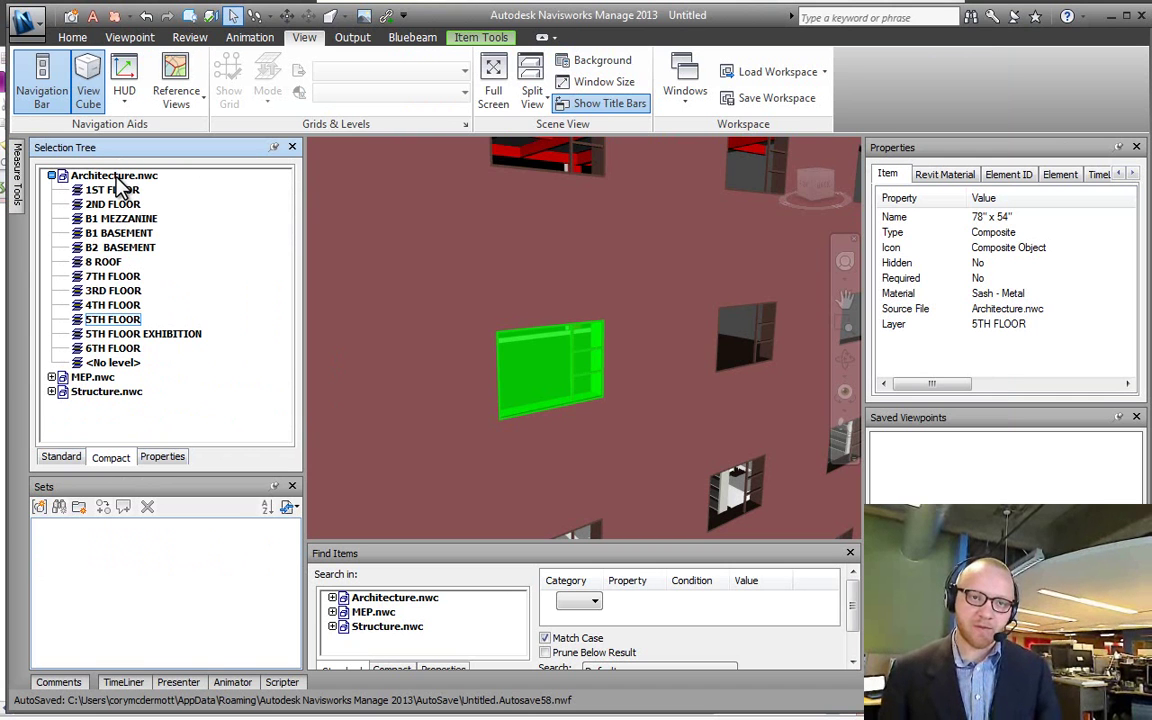
click(51, 175)
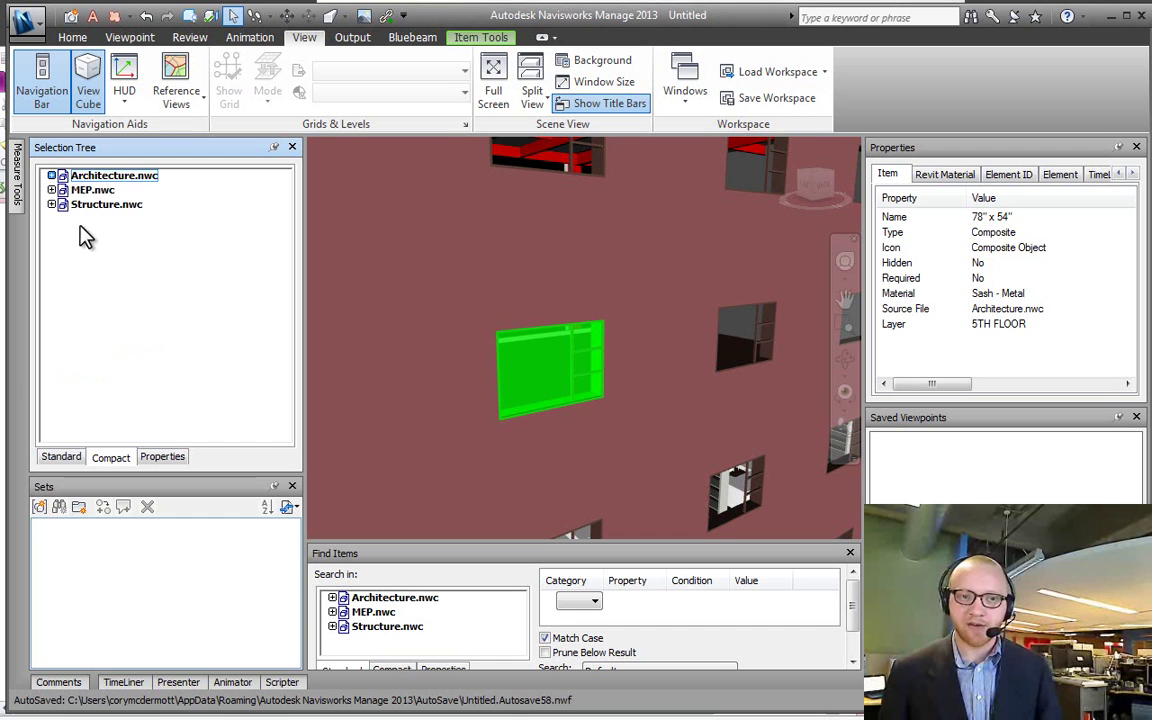
click(51, 175)
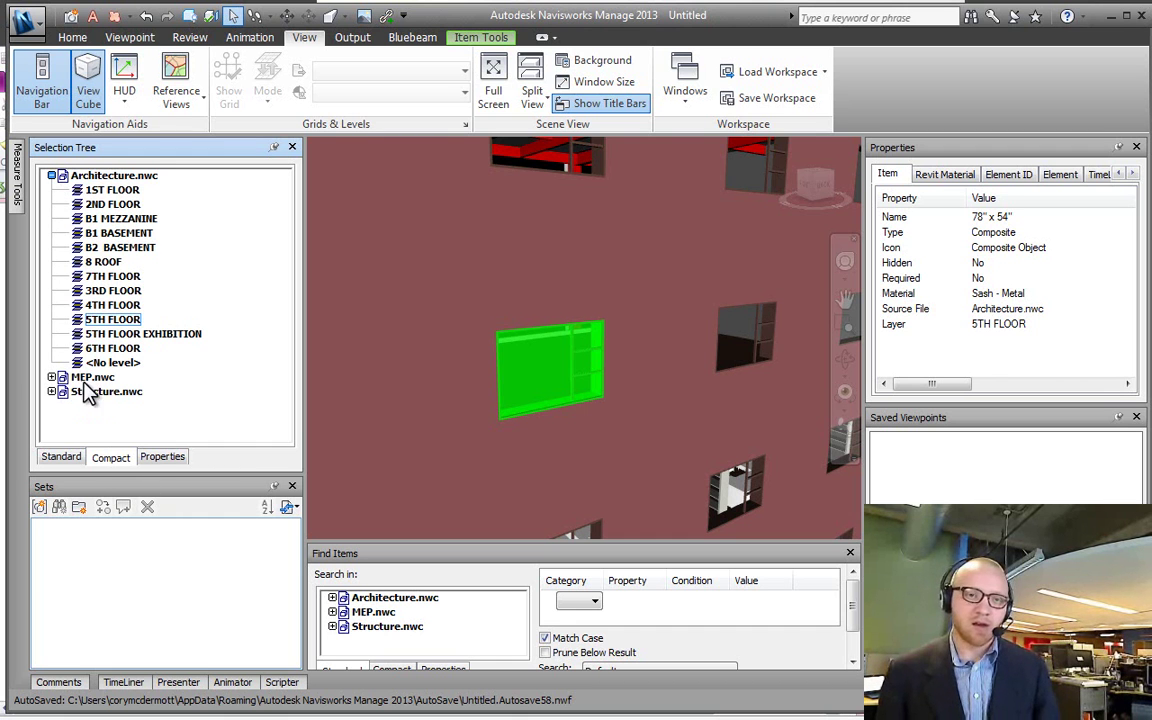
click(106, 204)
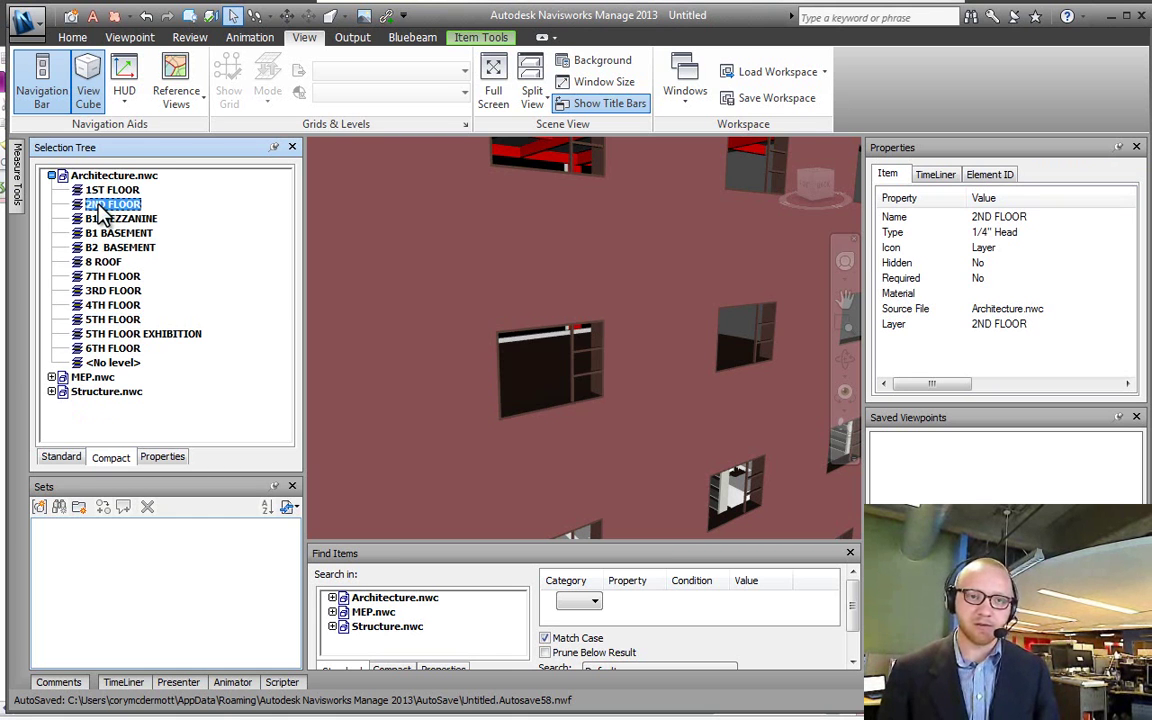
Step: In the Properties tab, select all items with a Level Elevation and save them as a Selection Set
click(160, 456)
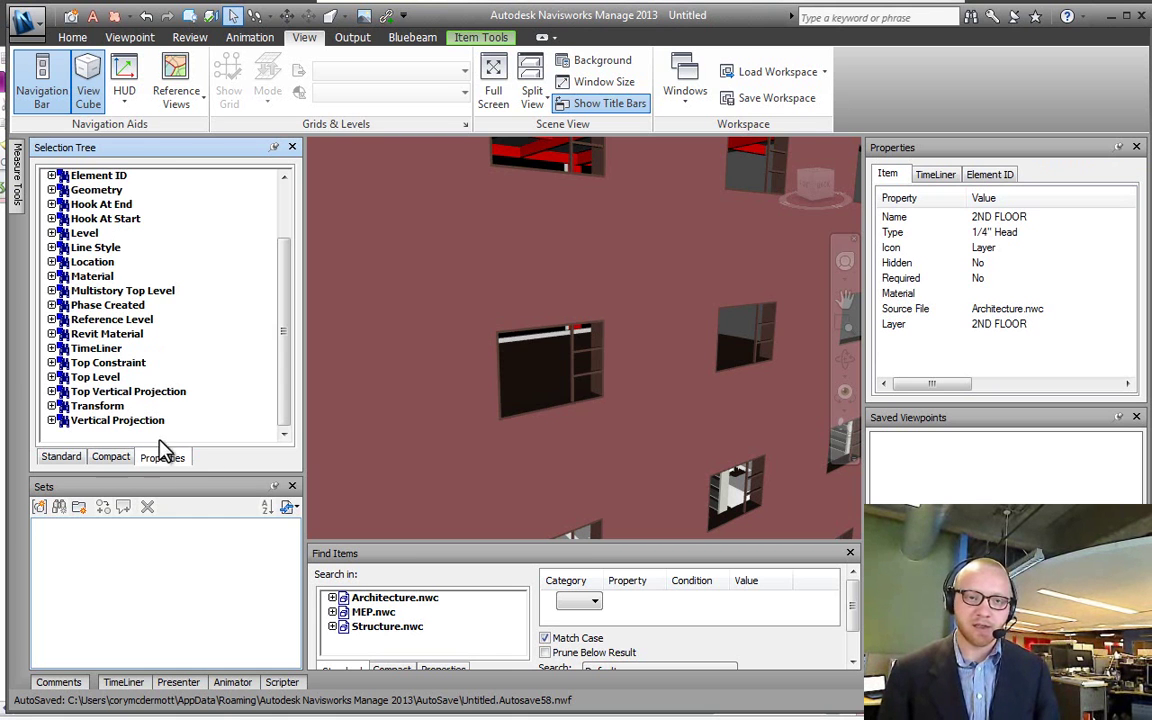
double_click(62, 232)
click(74, 246)
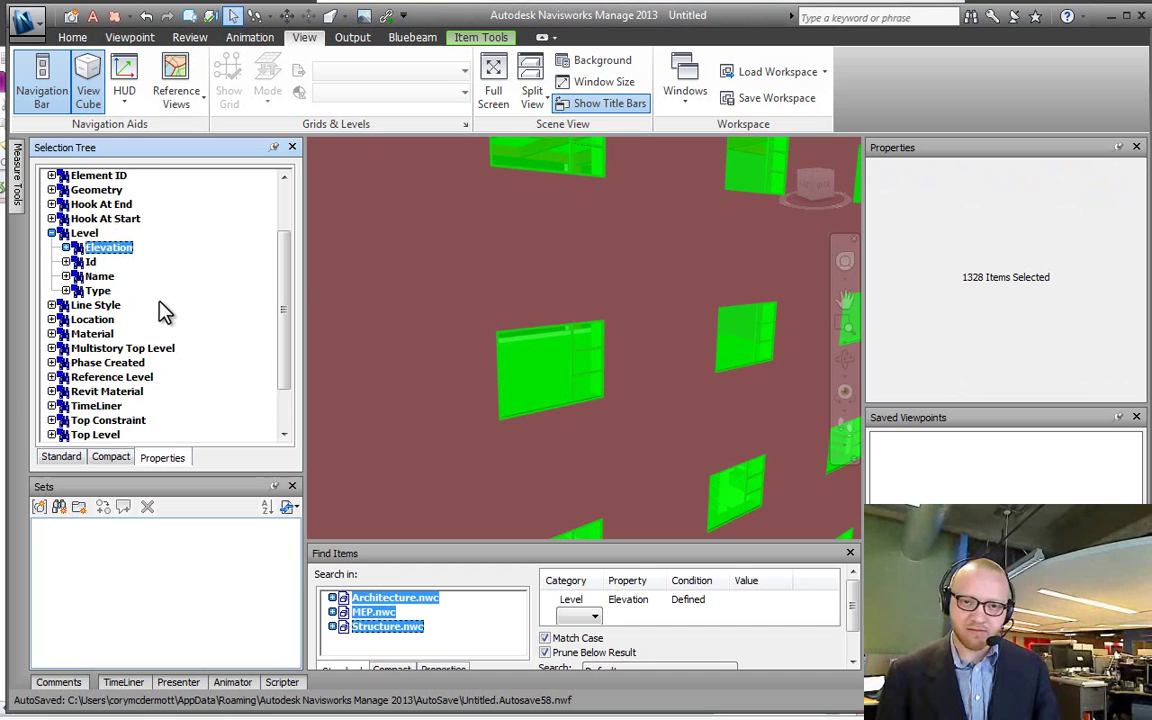
right_click(170, 555)
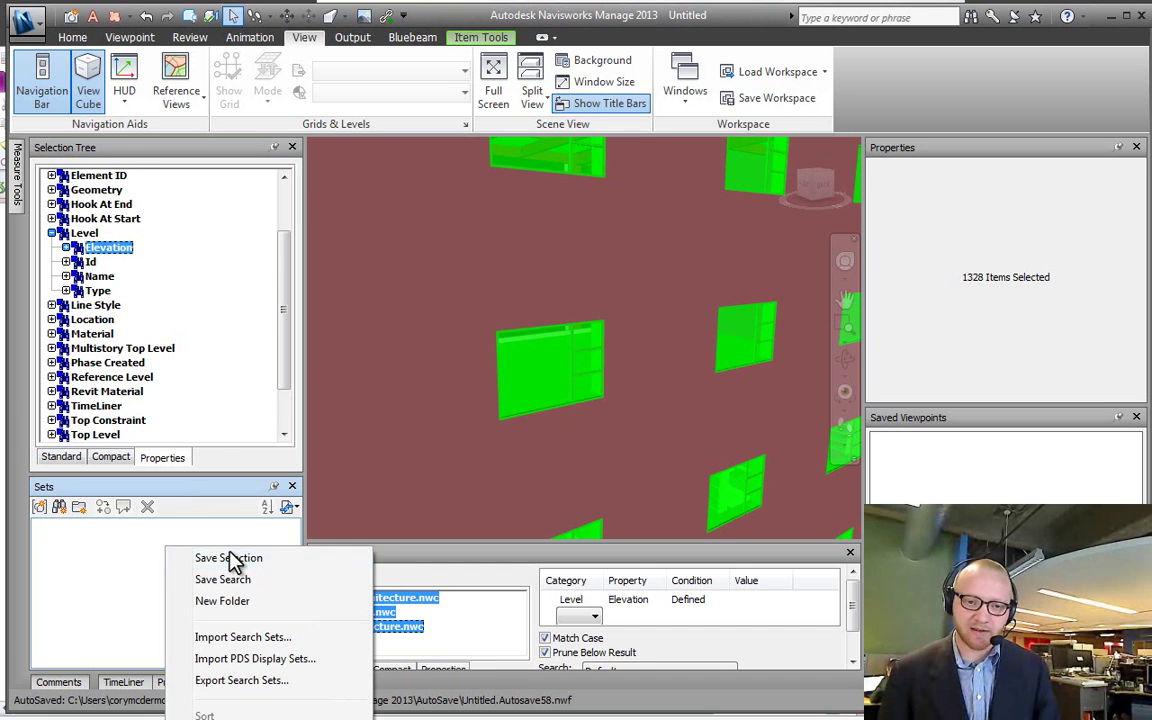
click(234, 557)
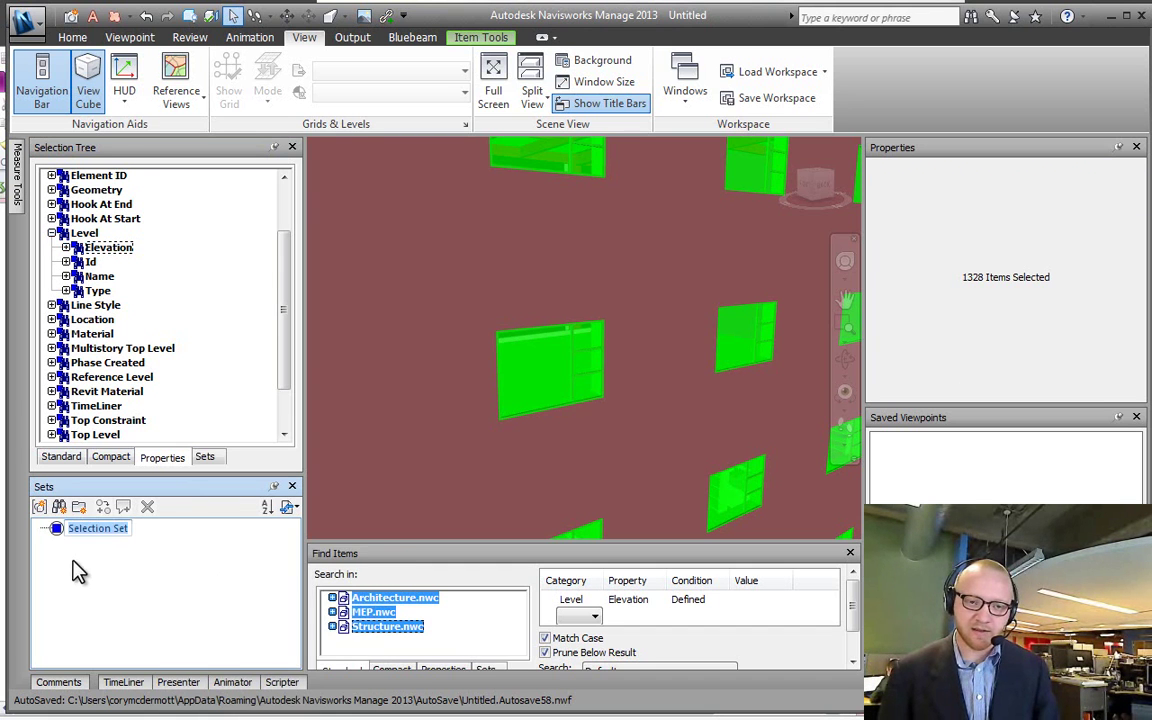
Step: In the Sets tab, save a Search Set, then recall the Search Set and Selection Set
click(206, 458)
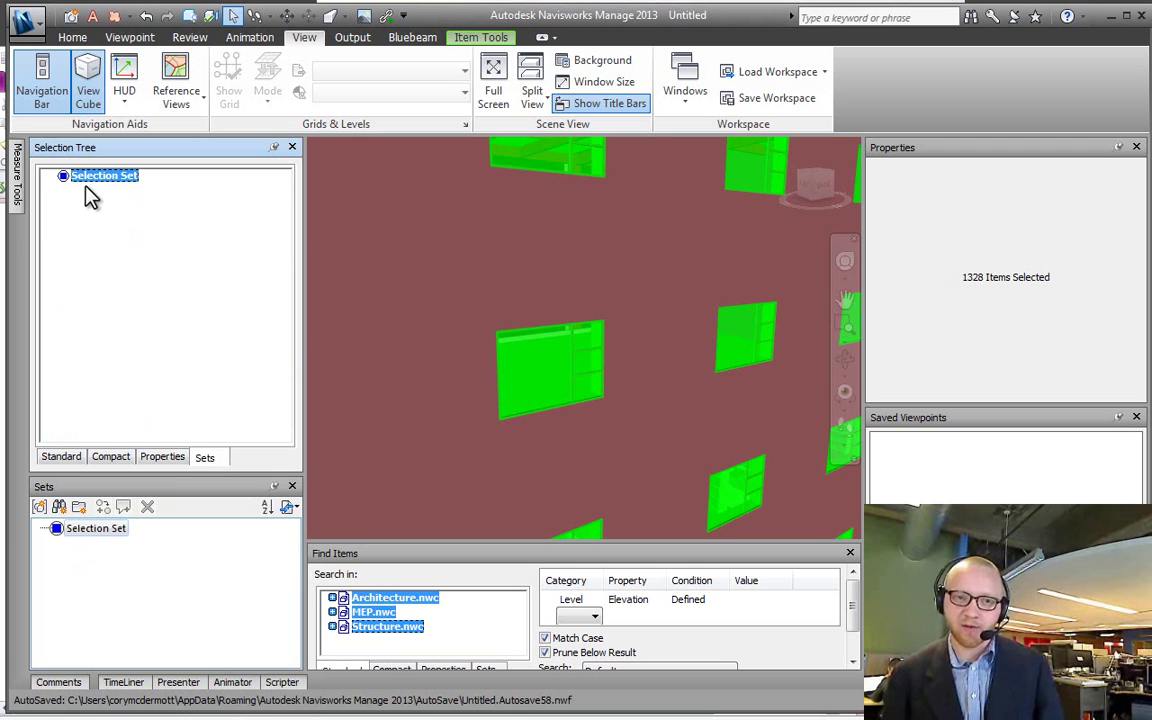
click(59, 507)
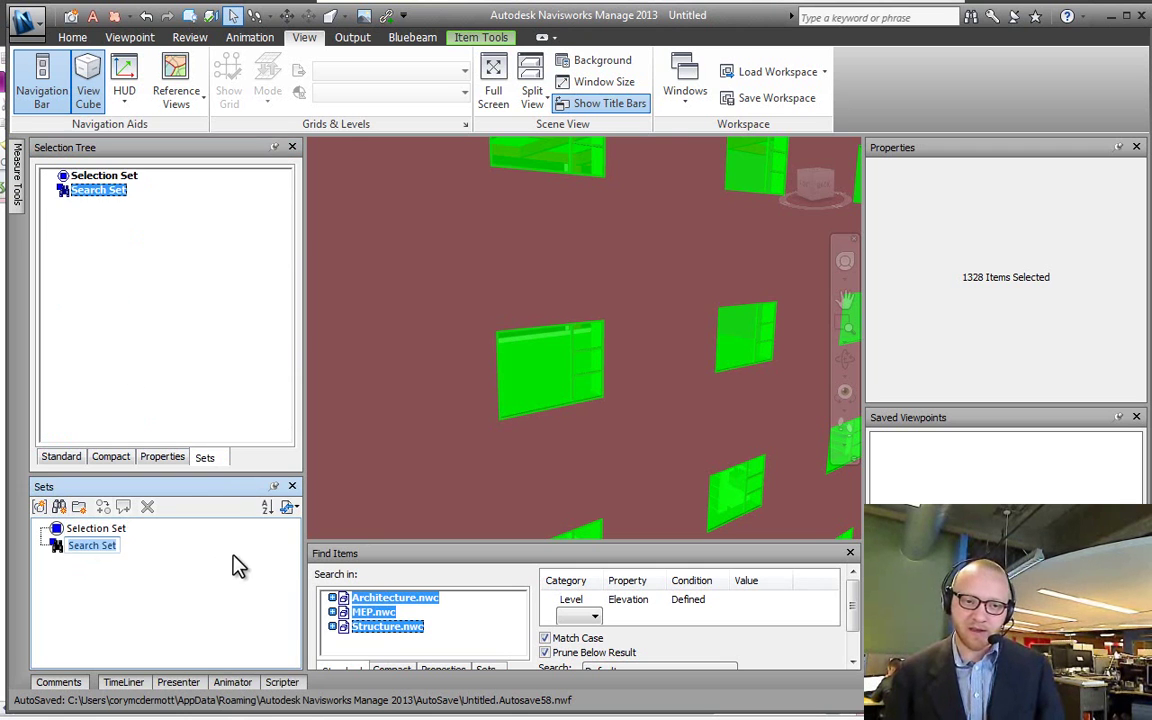
click(82, 345)
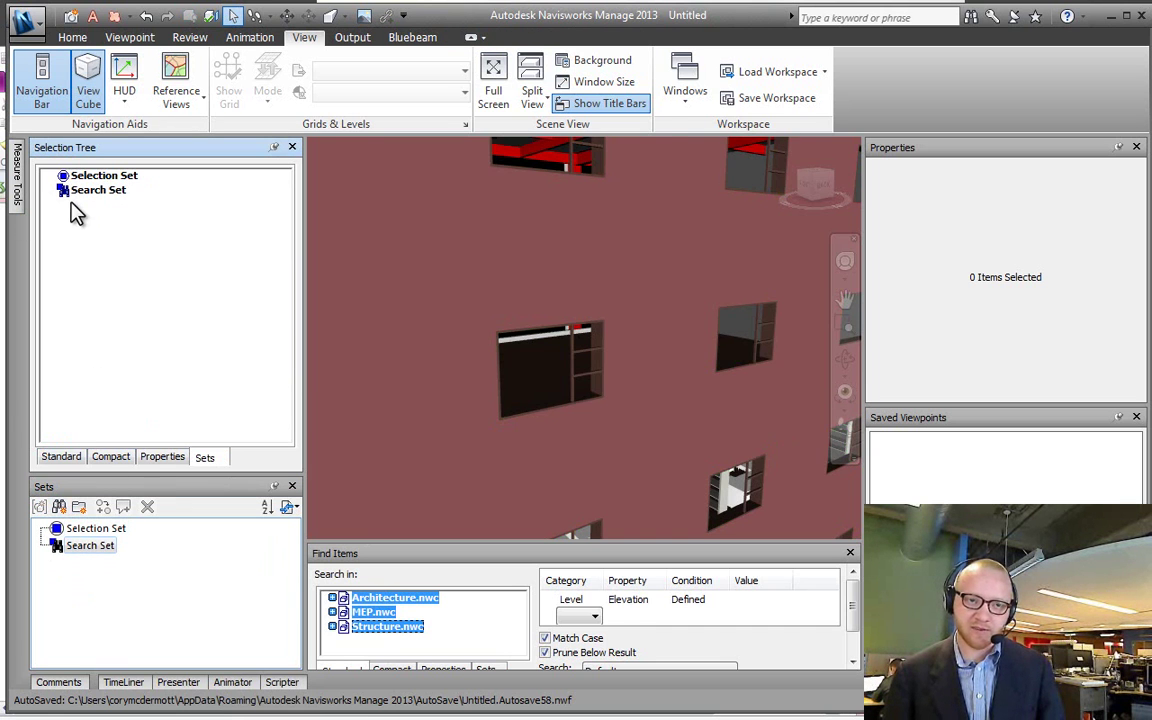
click(80, 190)
click(94, 177)
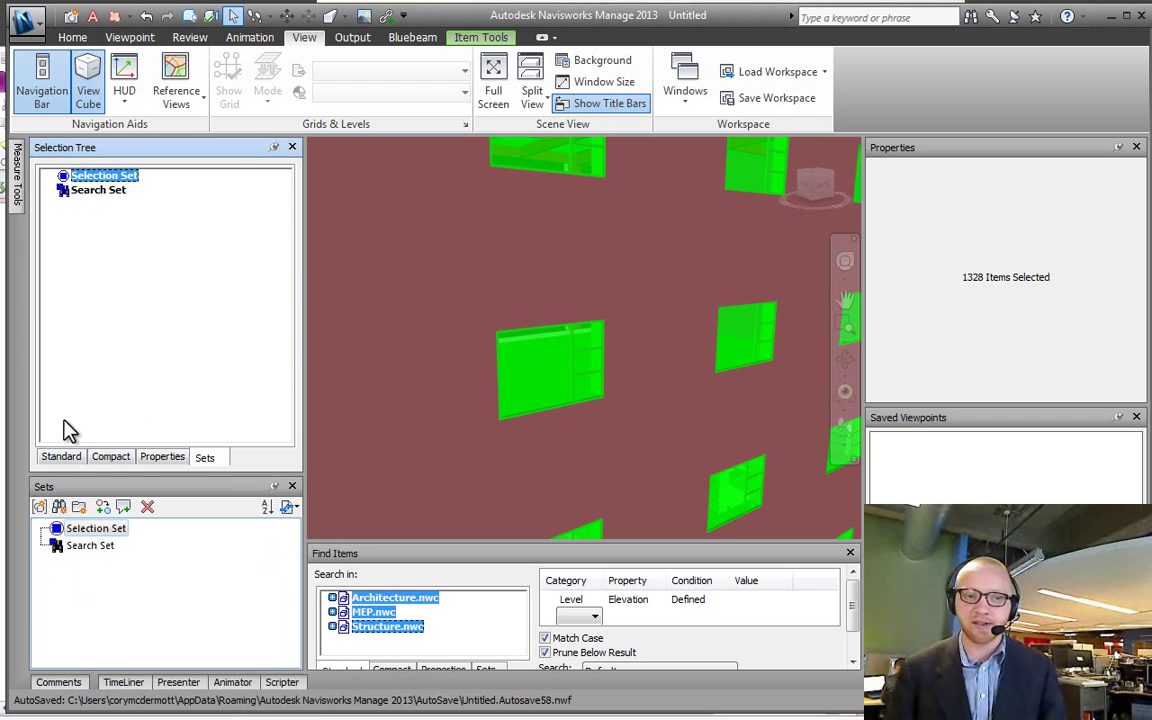
Step: Cycle the selection tree through its Standard, Compact, Properties and Sets tabs
click(62, 457)
click(110, 457)
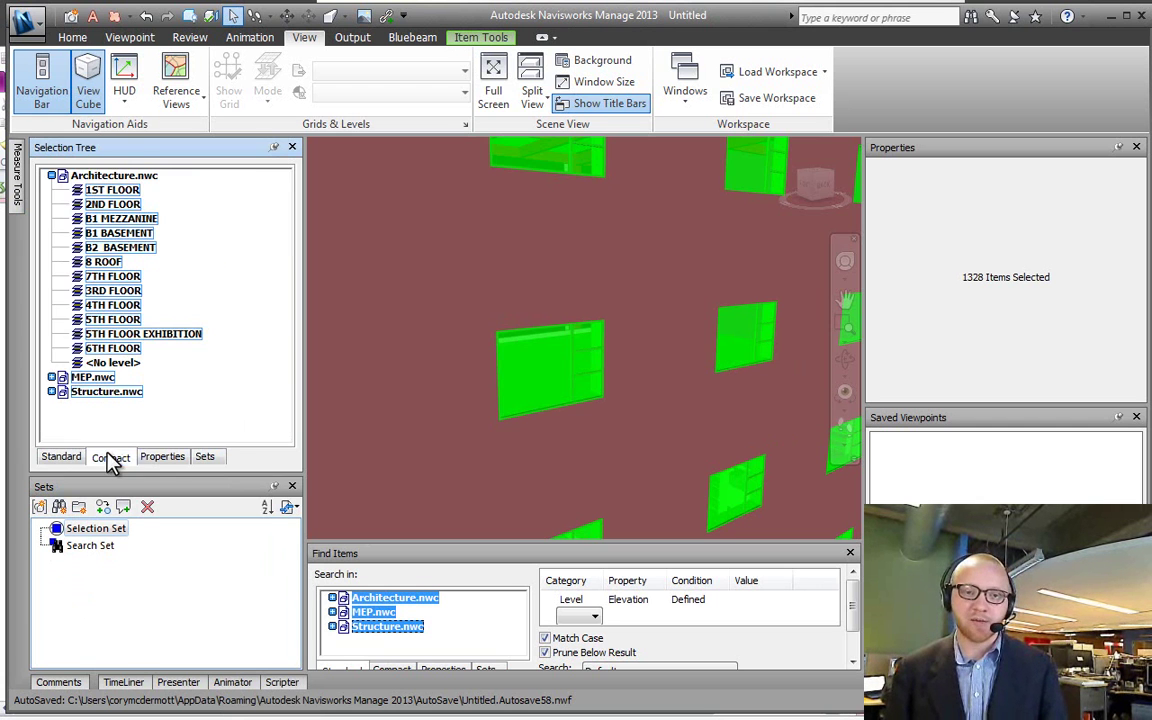
click(160, 457)
click(204, 457)
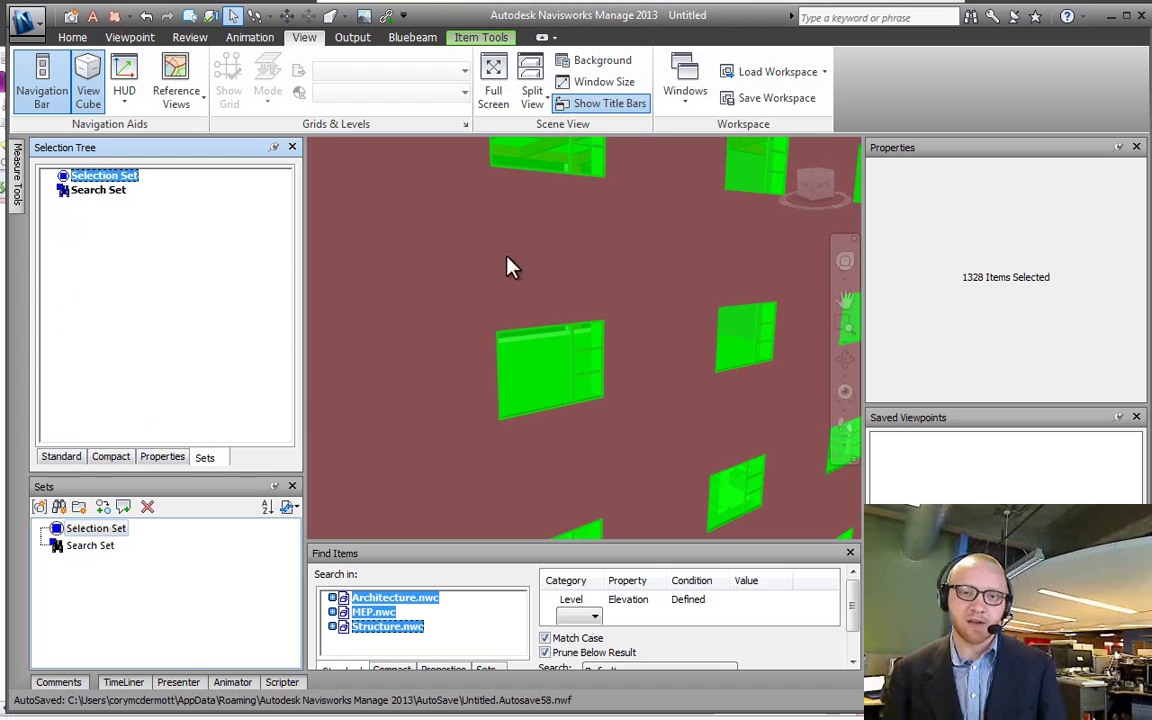
click(88, 40)
Step: Open, reposition and close Clash Detective, then clear the model selection
click(727, 85)
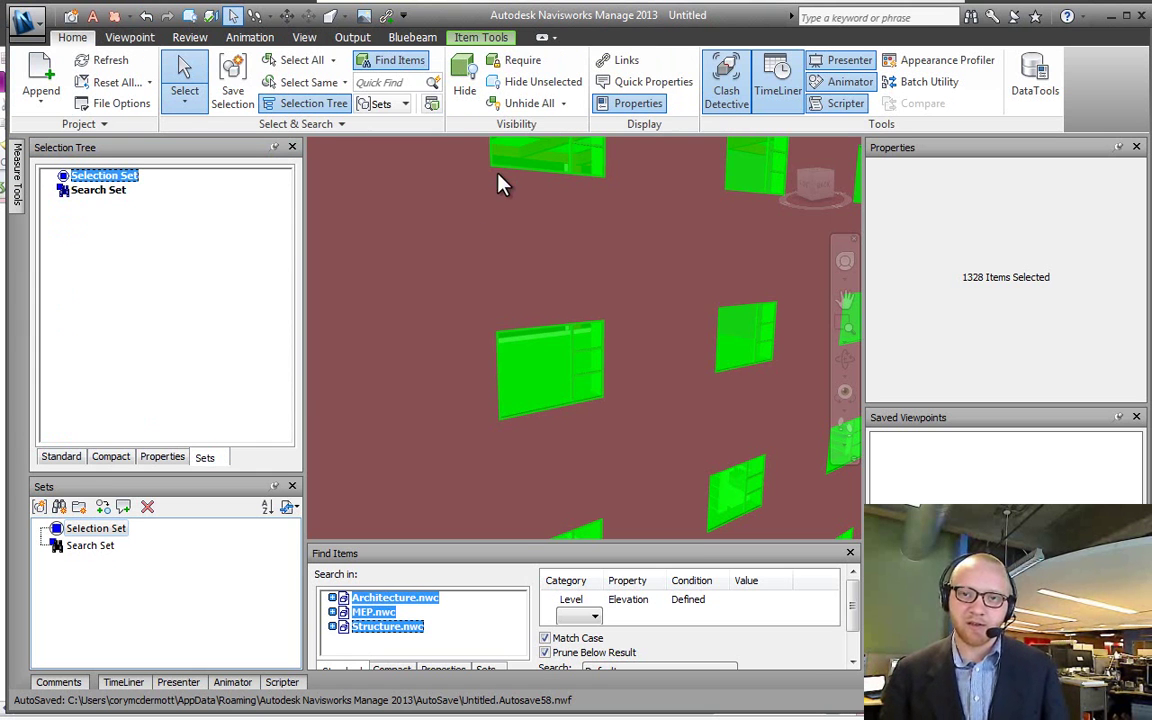
drag(219, 319, 505, 150)
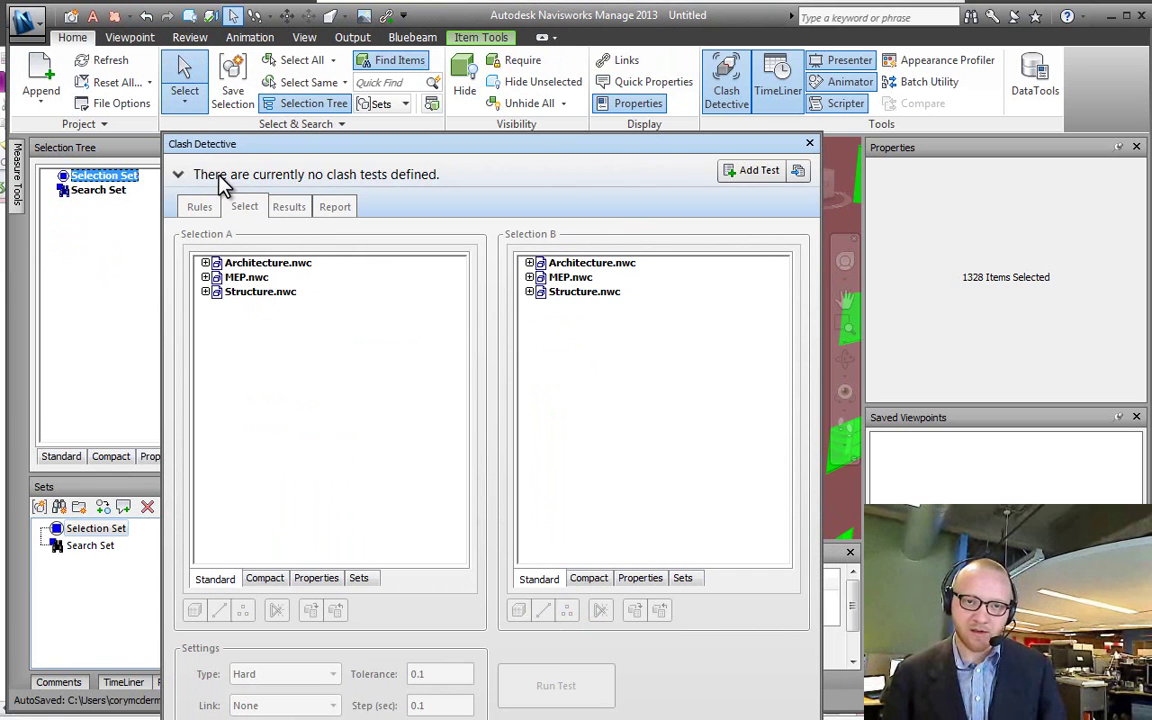
click(809, 143)
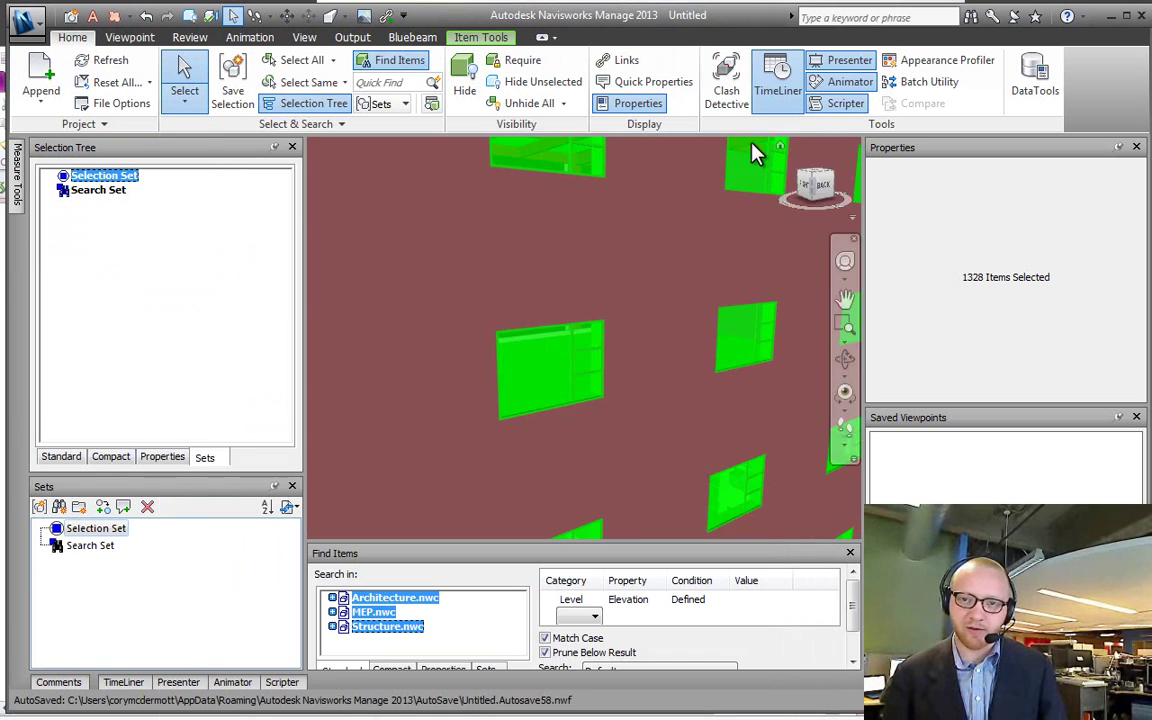
click(200, 291)
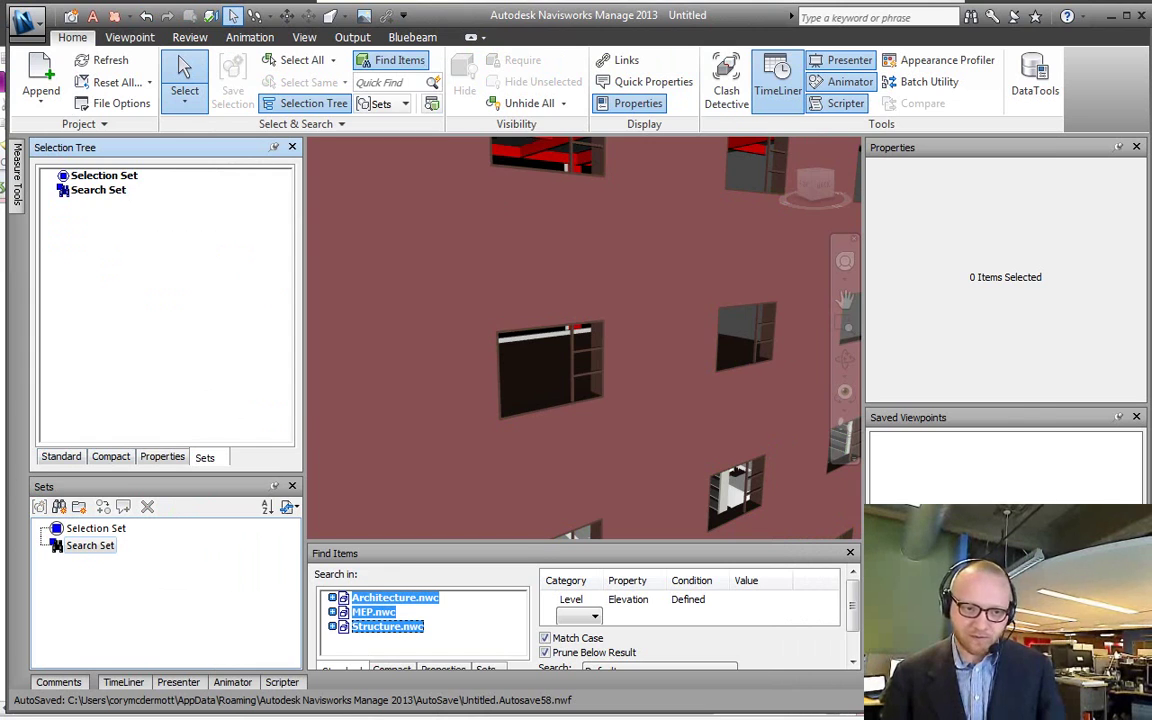
Step: Tick the Tabs item on the OneNote checklist and return to Navisworks
key(alt+Tab)
click(54, 533)
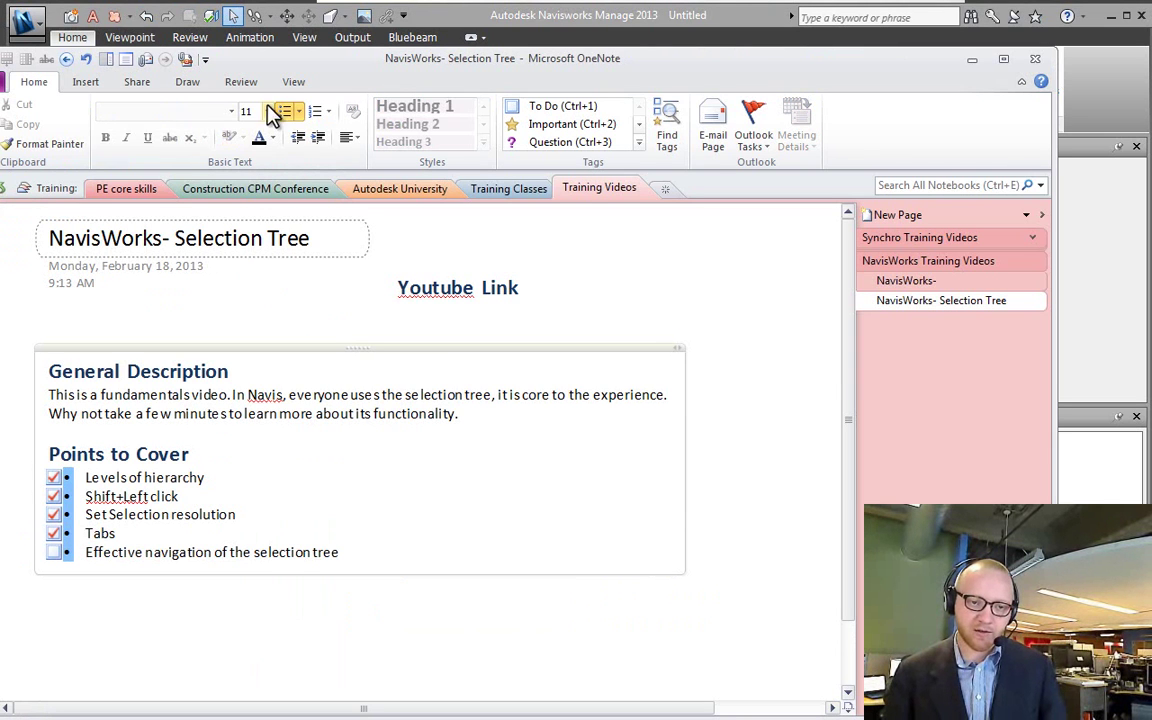
click(497, 33)
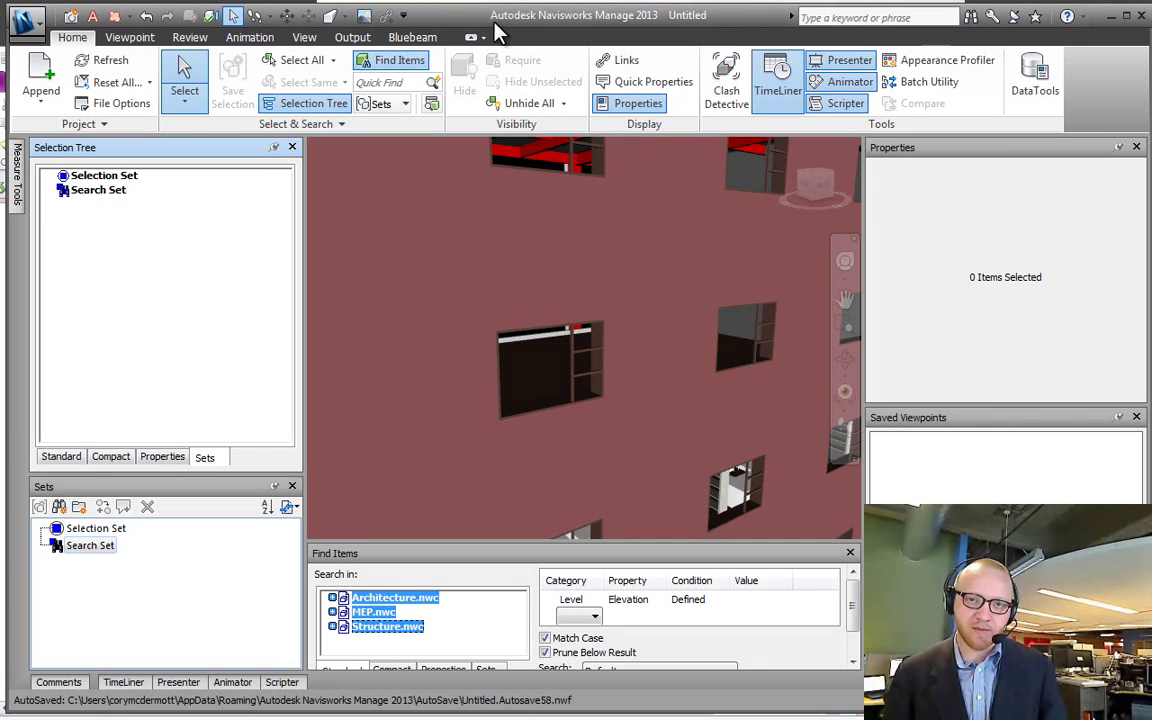
Step: In the Standard tree, select a window and use Up and Left keys to climb to Architecture.nwc
click(58, 459)
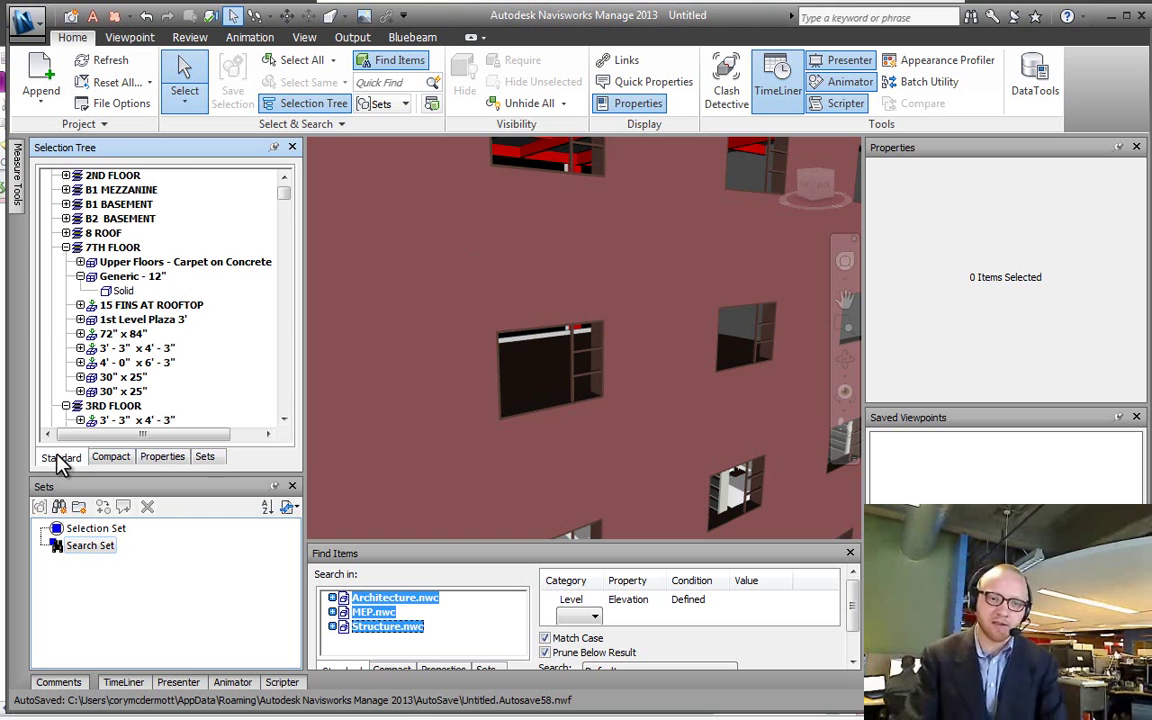
click(503, 361)
click(733, 357)
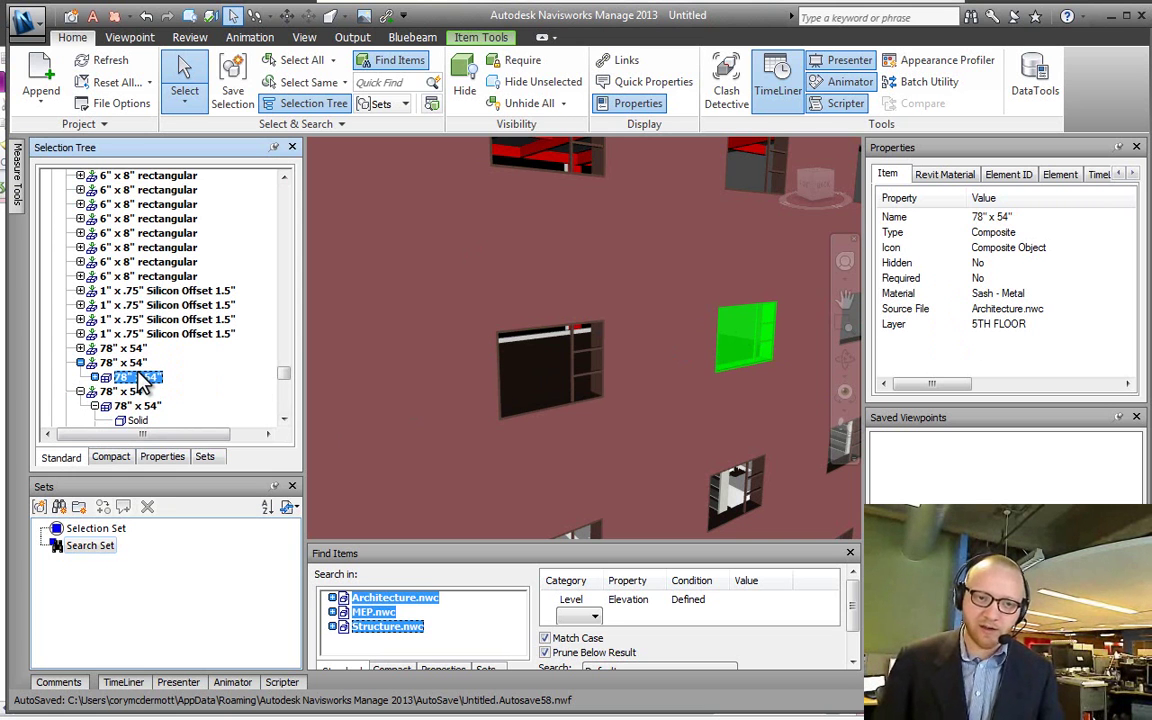
key(Up)
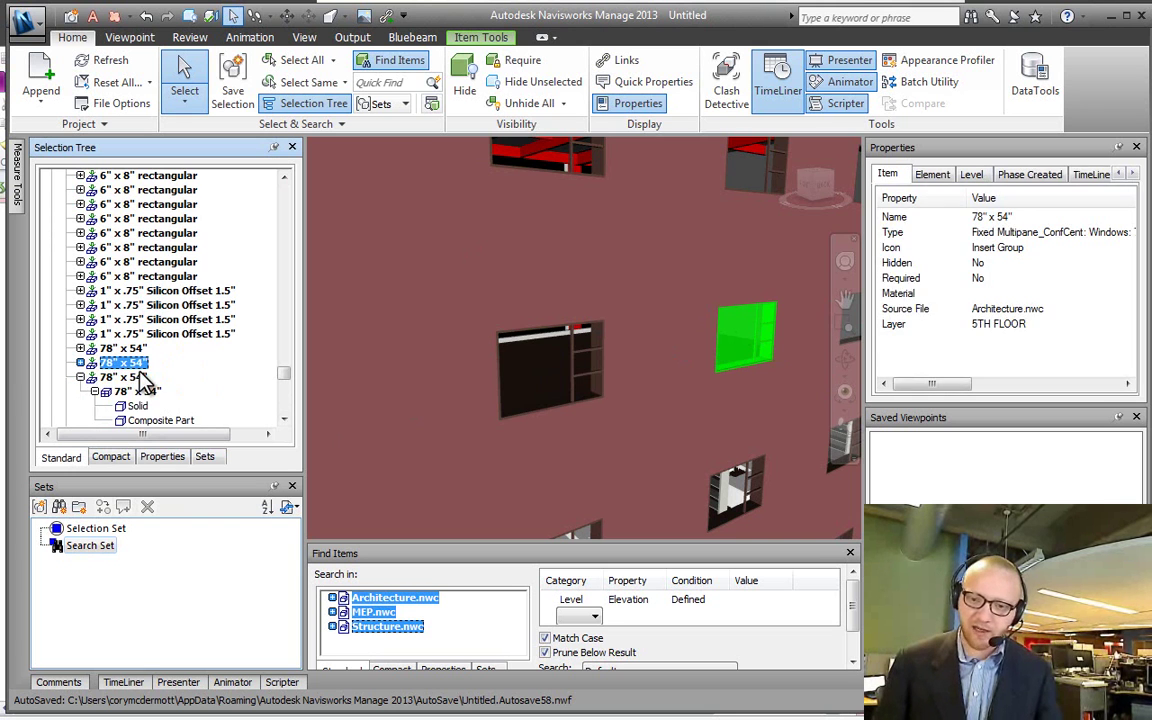
key(Left)
key(Left)
key(Left)
key(Left)
key(Left)
key(Left)
key(Left)
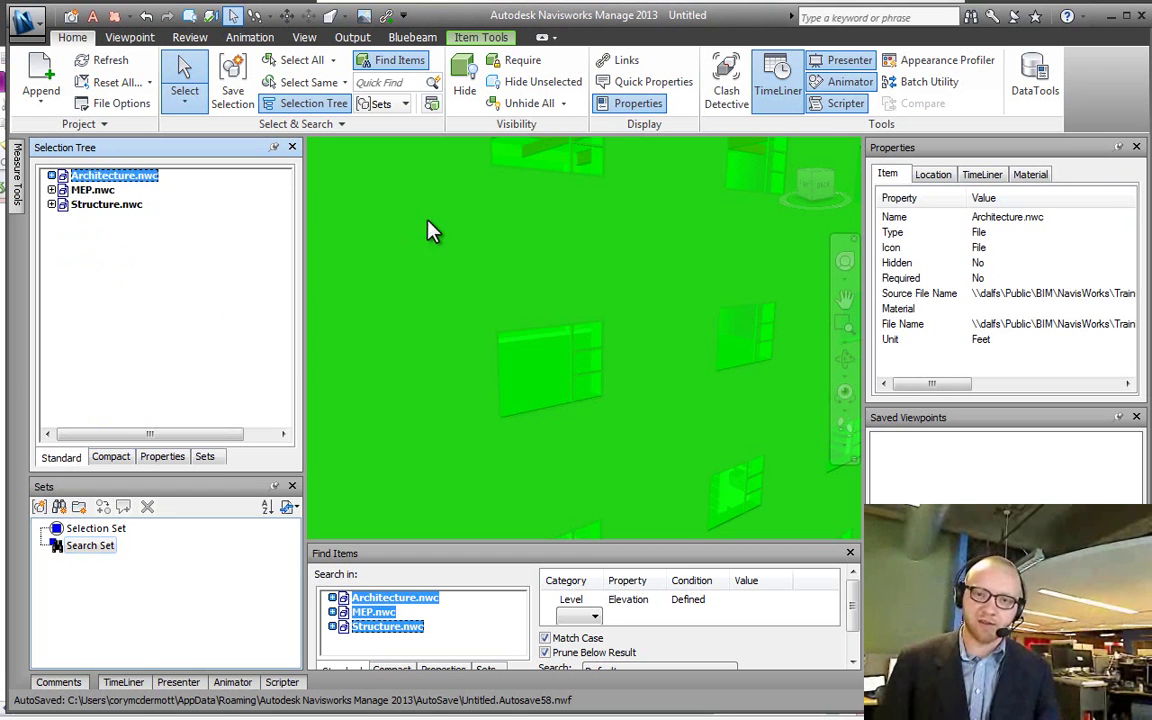
Step: Select the central window, expand its 78" x 54" node, then collapse it with Left
click(548, 343)
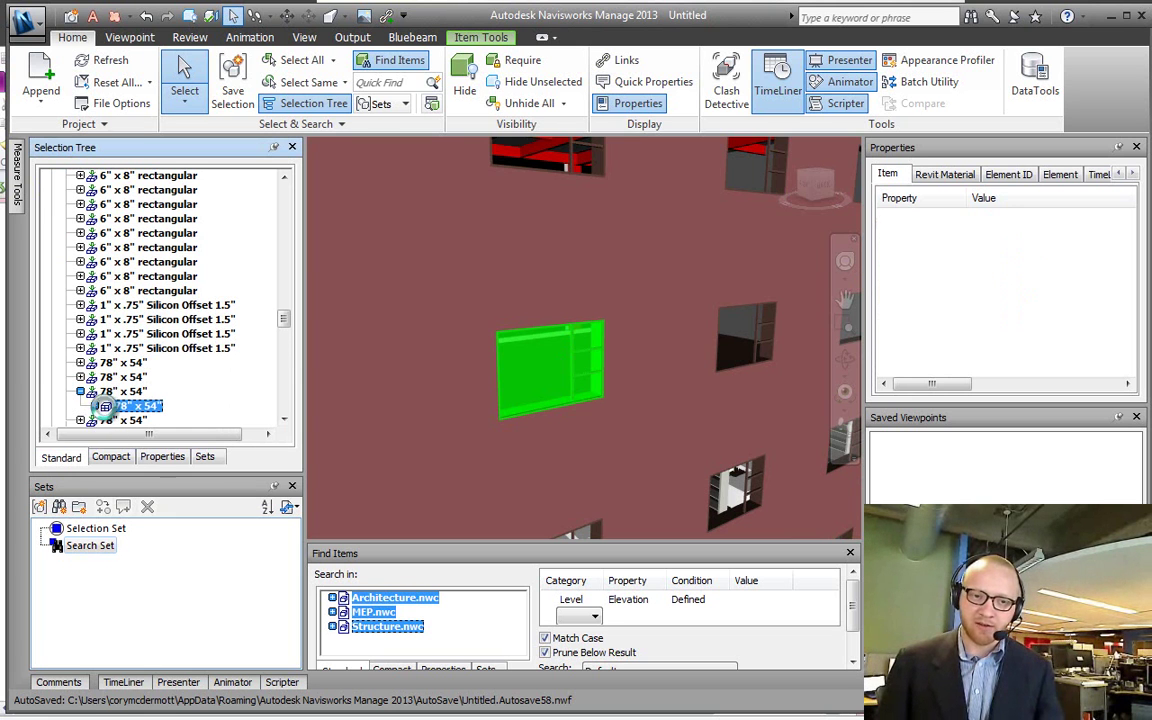
click(96, 406)
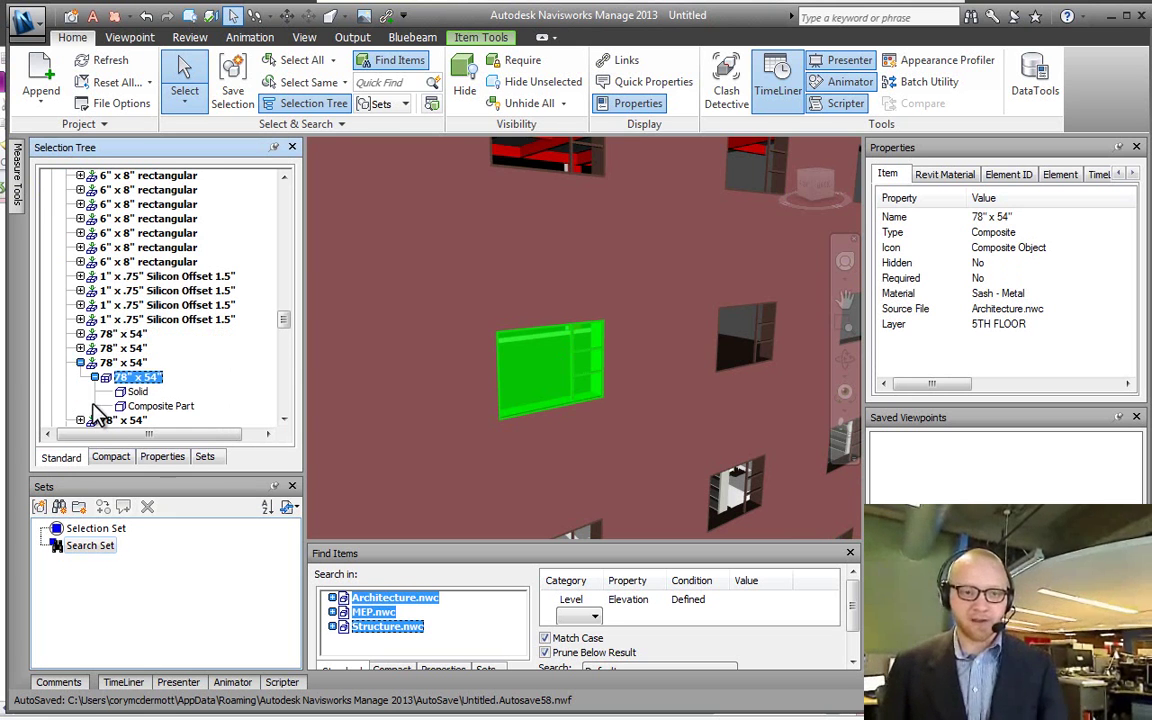
key(Left)
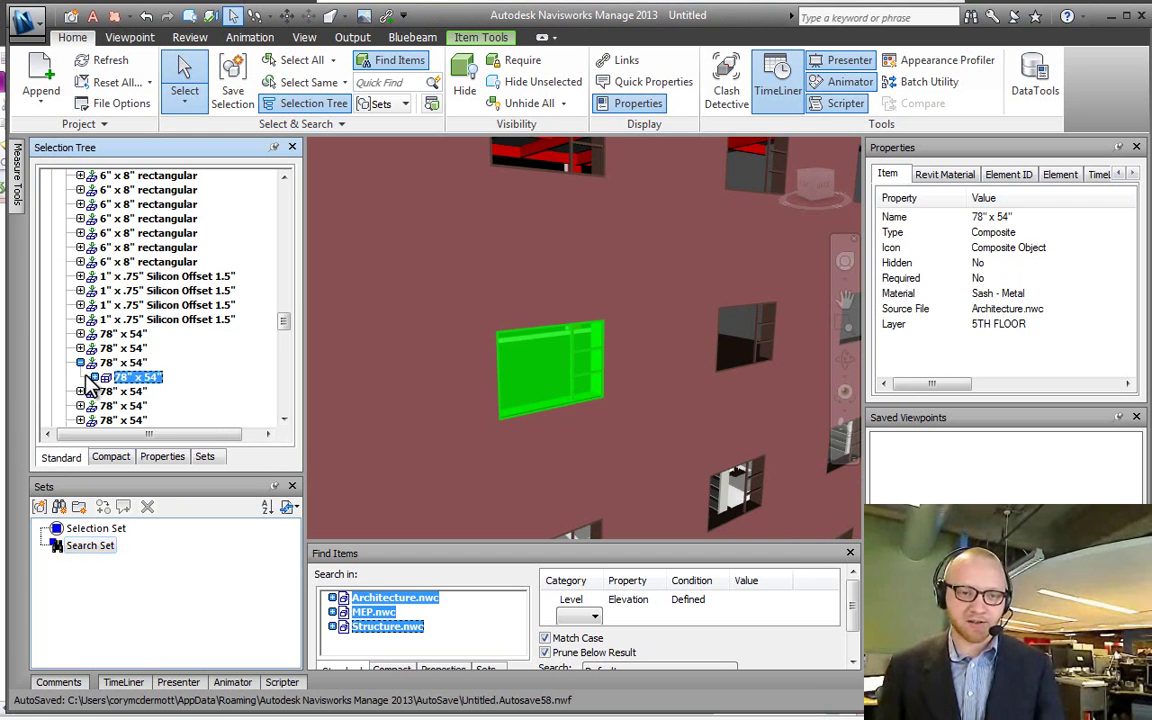
key(Left)
key(Left)
key(Left)
key(Left)
key(Left)
key(Left)
key(Left)
key(Left)
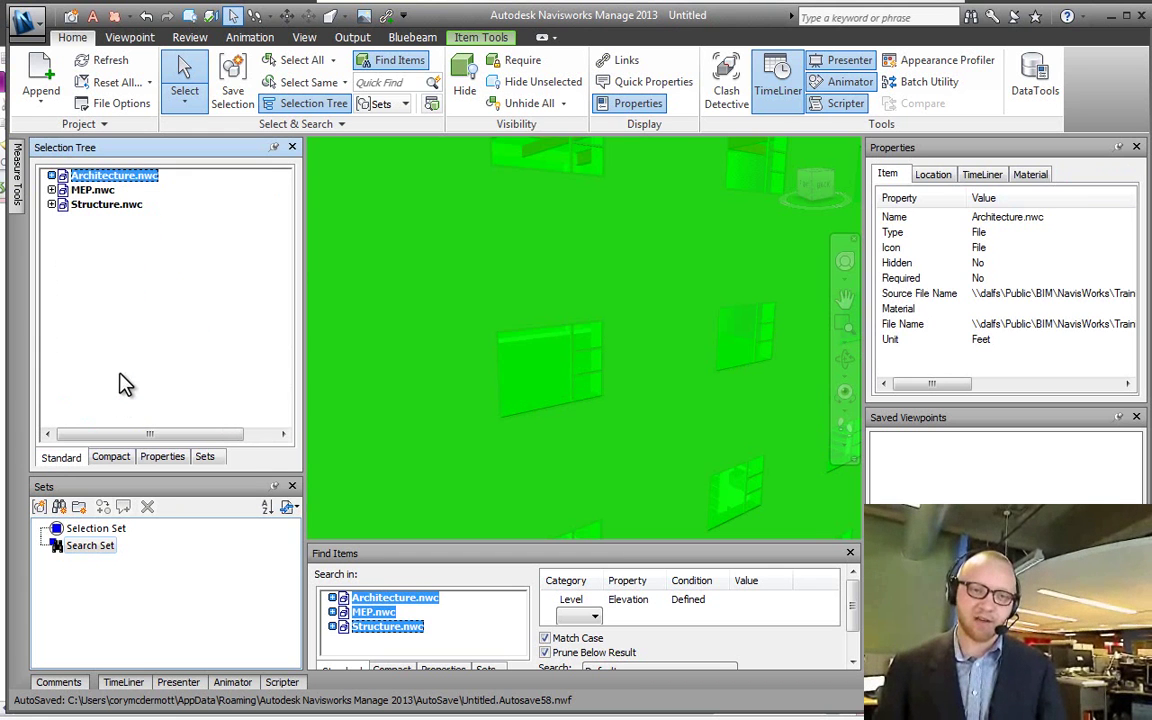
Step: Arrow-key through MEP.nwc and Structure.nwc, expanding and collapsing their floor levels
key(Down)
key(Right)
key(Right)
key(Right)
key(Right)
key(Right)
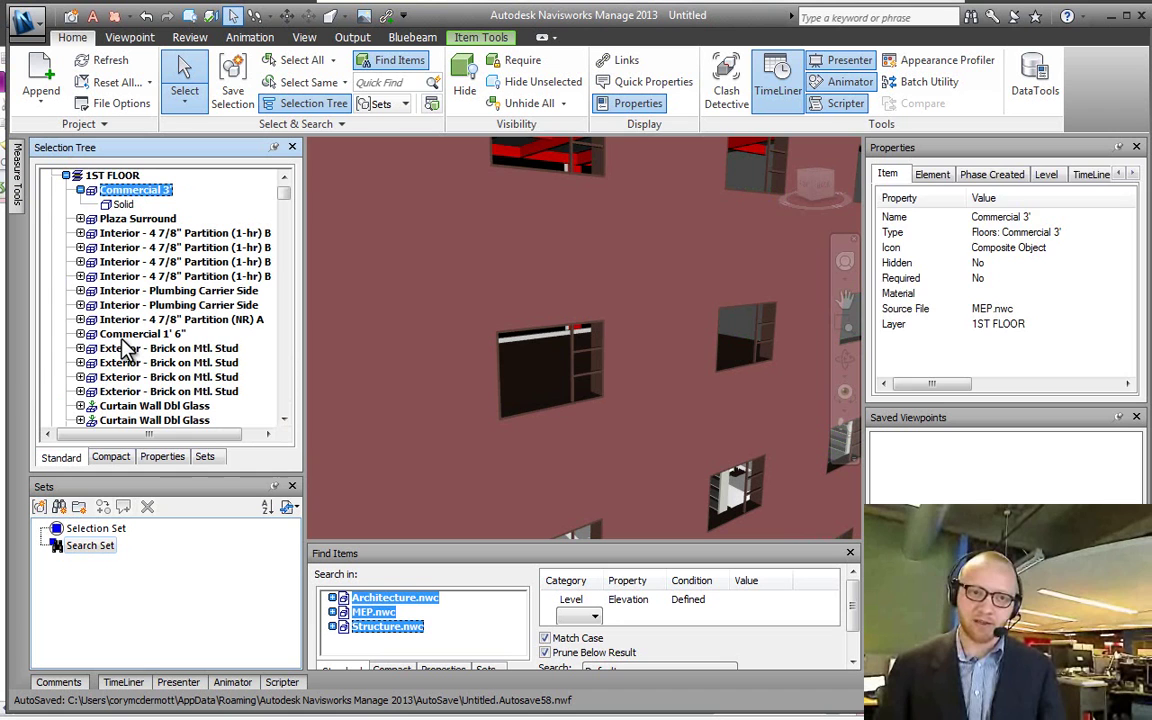
key(Left)
key(Left)
key(Left)
key(Left)
key(Left)
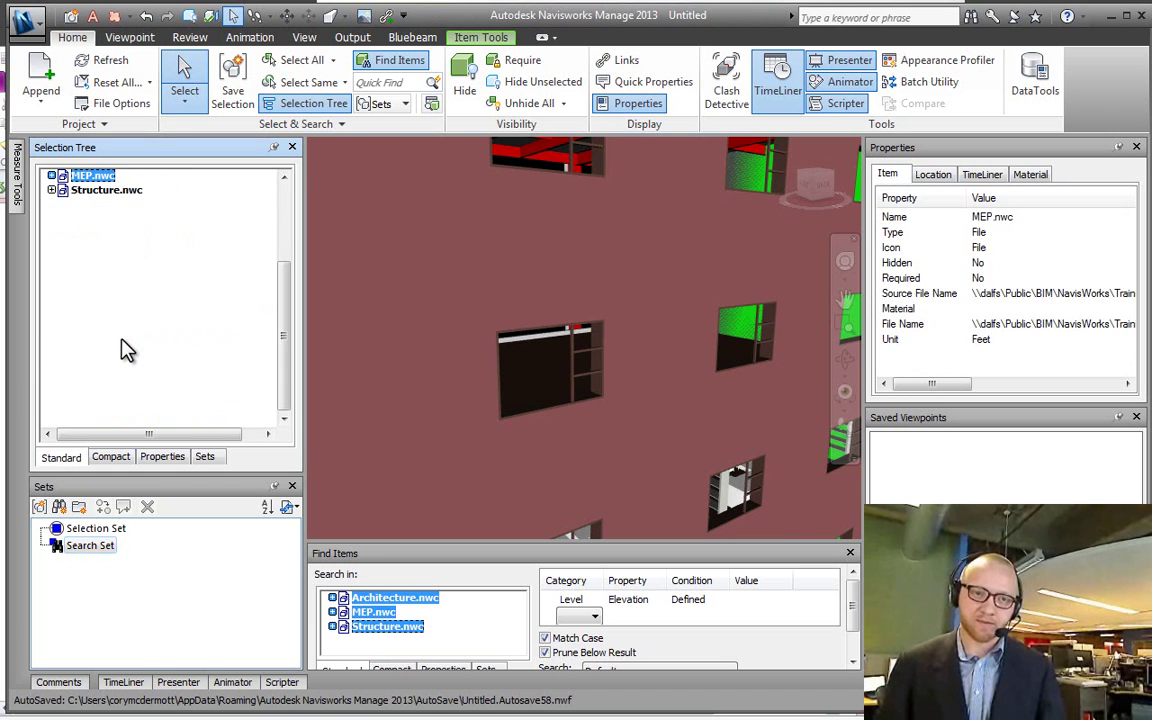
key(Down)
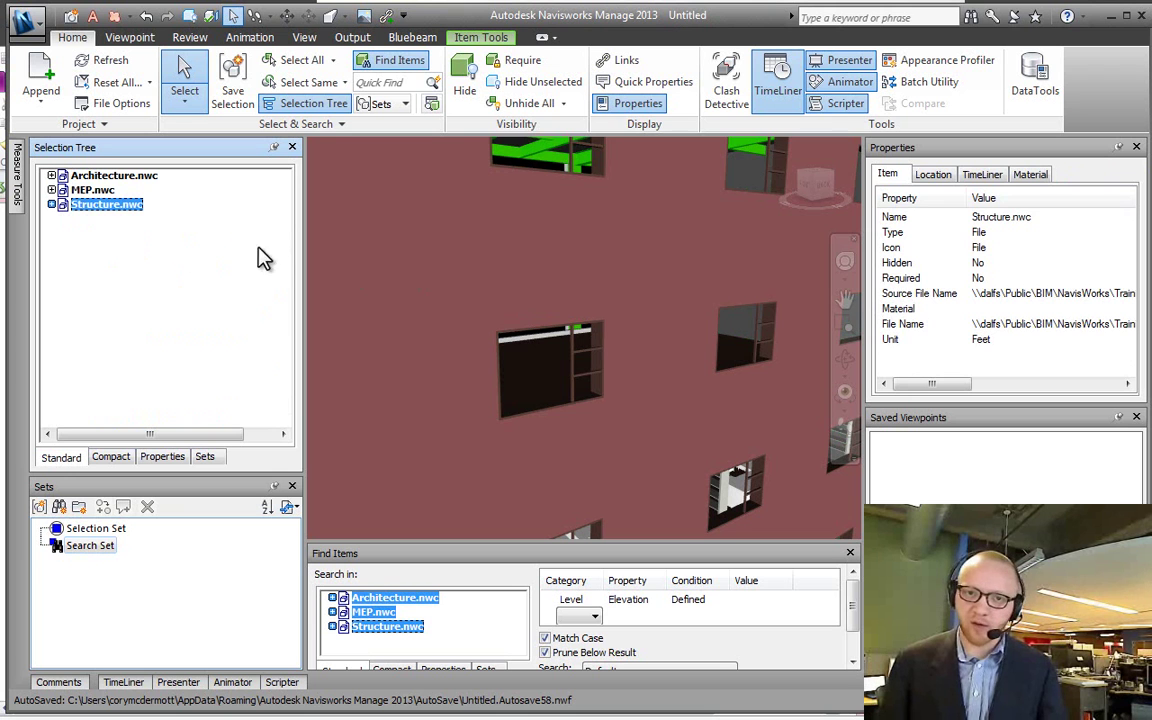
key(Right)
key(Down)
key(Down)
key(Down)
key(Down)
key(Down)
Step: Select windows and the 5TH FLOOR EXHIBITION level, then collapse Structure.nwc and Architecture.nwc with arrow keys
click(509, 368)
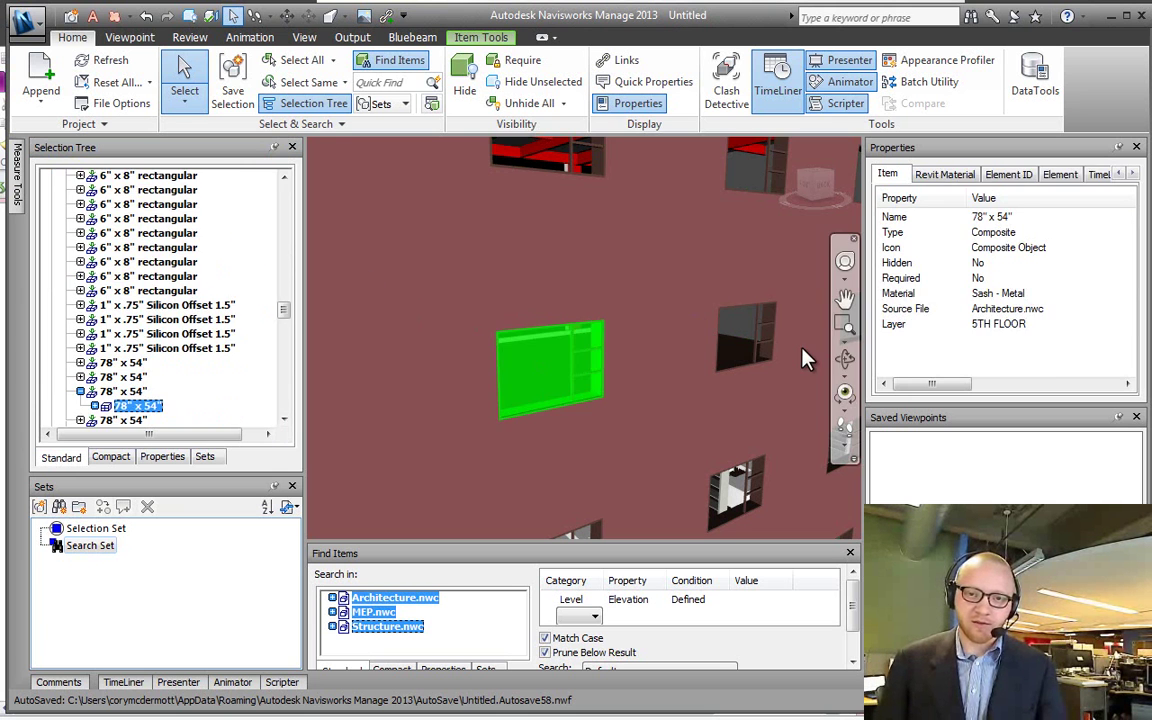
click(745, 336)
click(141, 392)
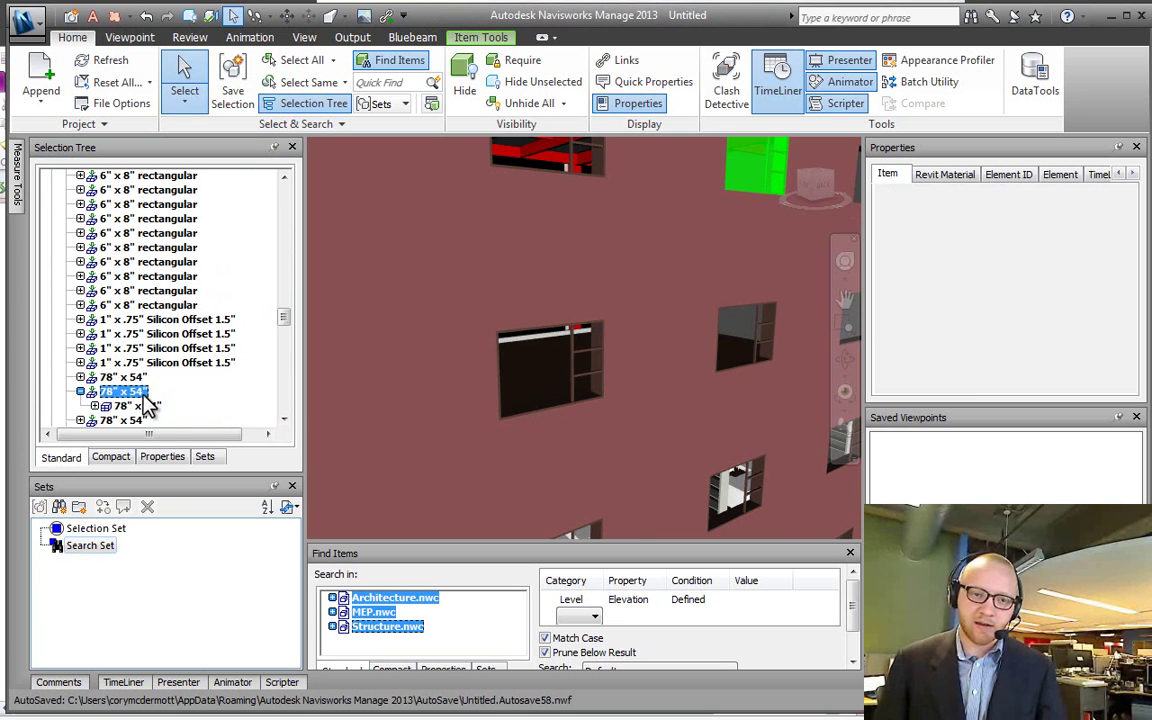
scroll(148, 405, down, 10)
scroll(148, 405, down, 2)
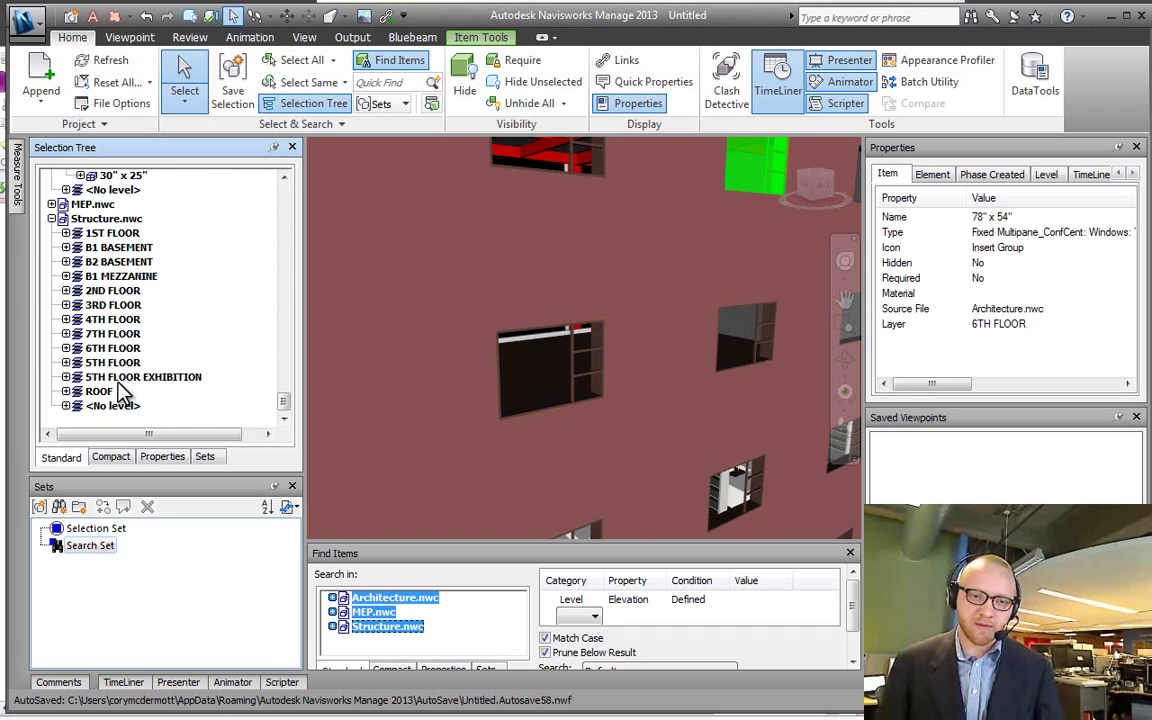
click(117, 379)
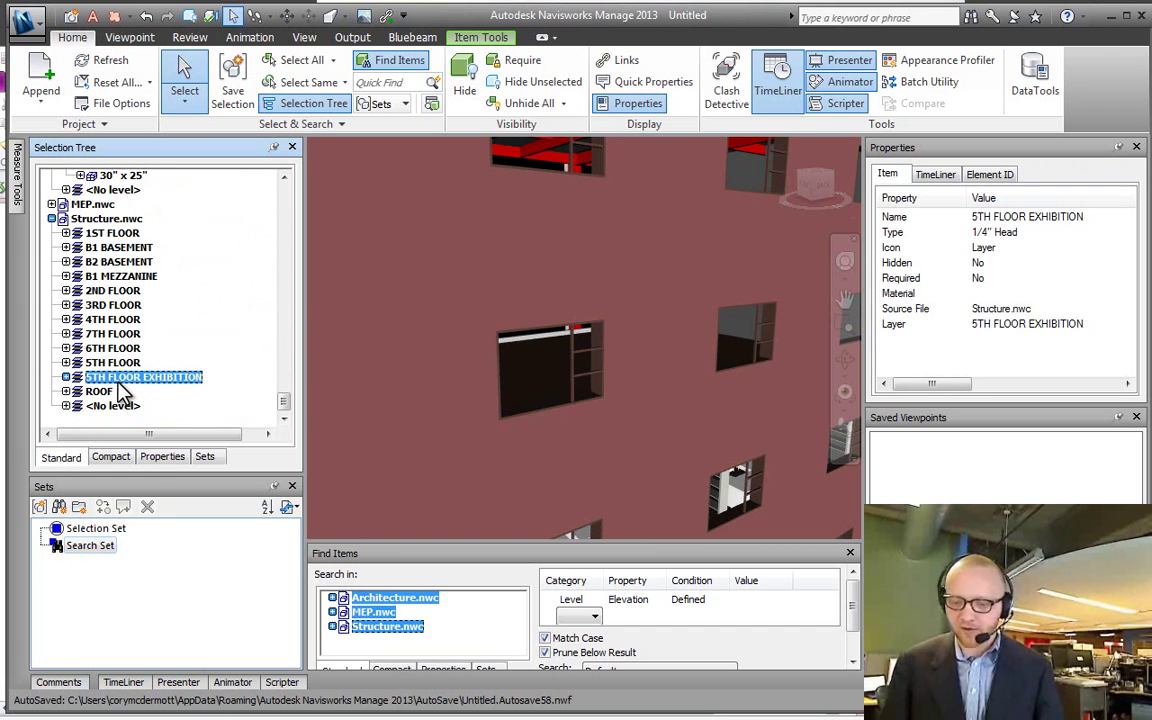
key(Left)
key(Left)
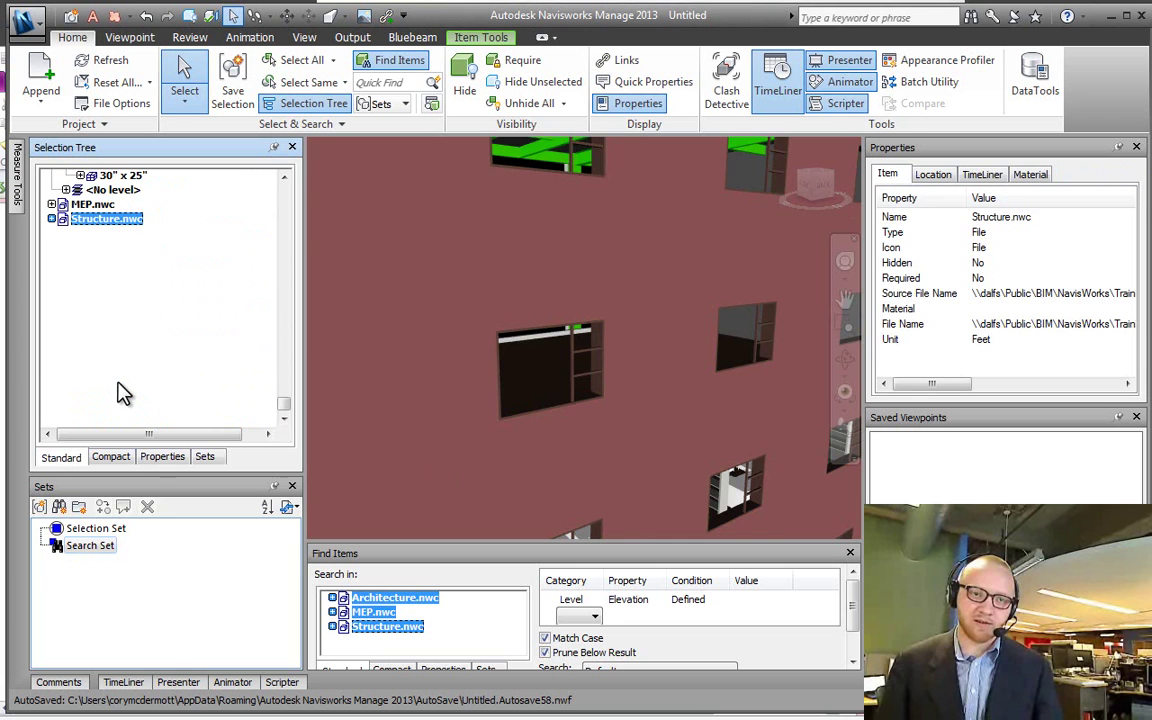
key(Up)
key(Left)
key(Left)
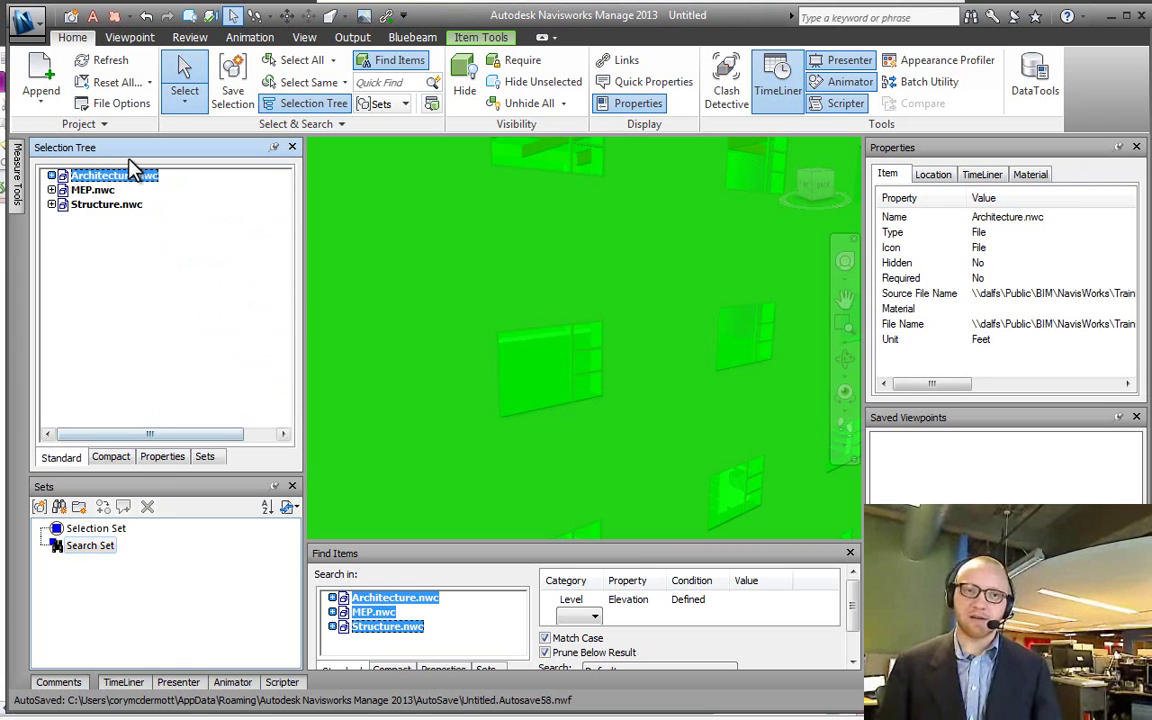
Step: Select a brick wall, clear the selection with Esc, and switch to OneNote
click(385, 378)
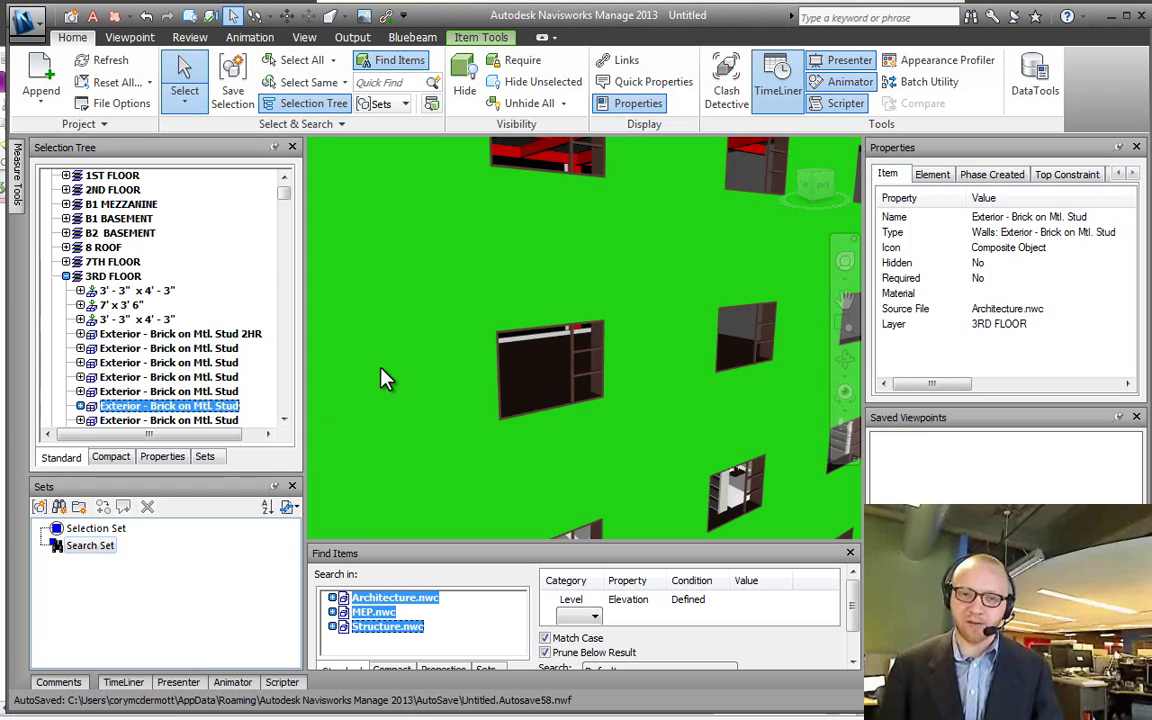
key(Escape)
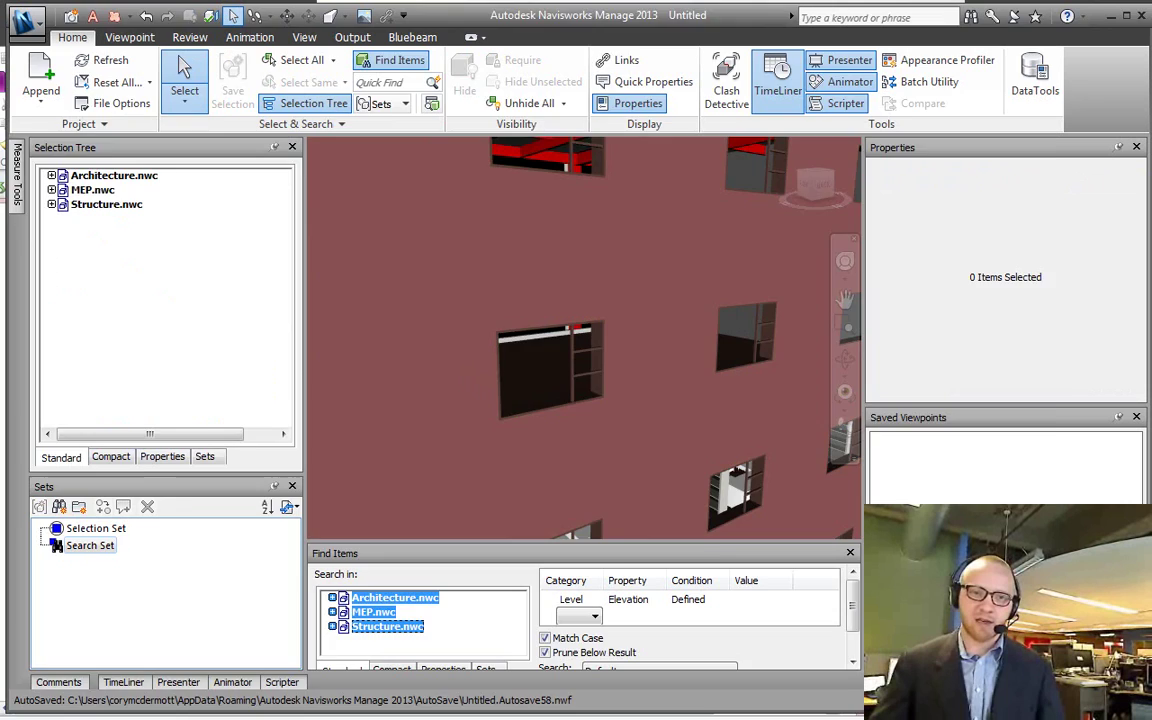
key(alt+Tab)
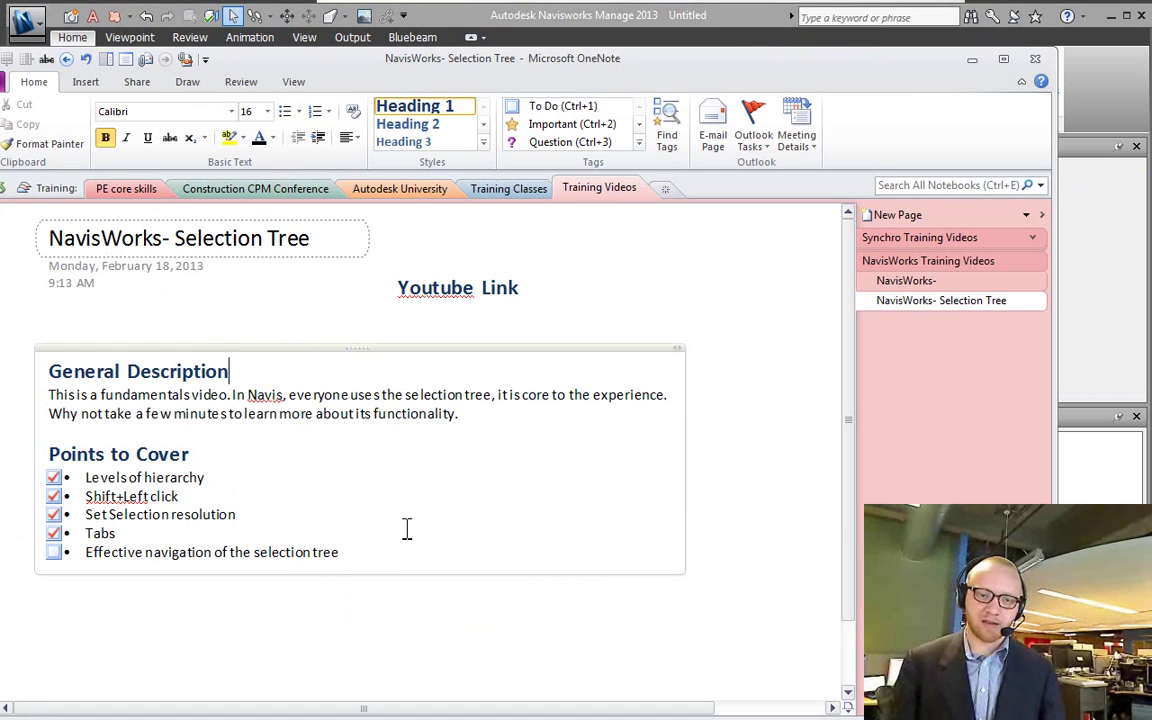
Step: Remove a mistakenly typed e-mail line below the checklist and put the caret in the last item
click(398, 537)
click(381, 566)
key(Return)
key(Return)
key(Return)
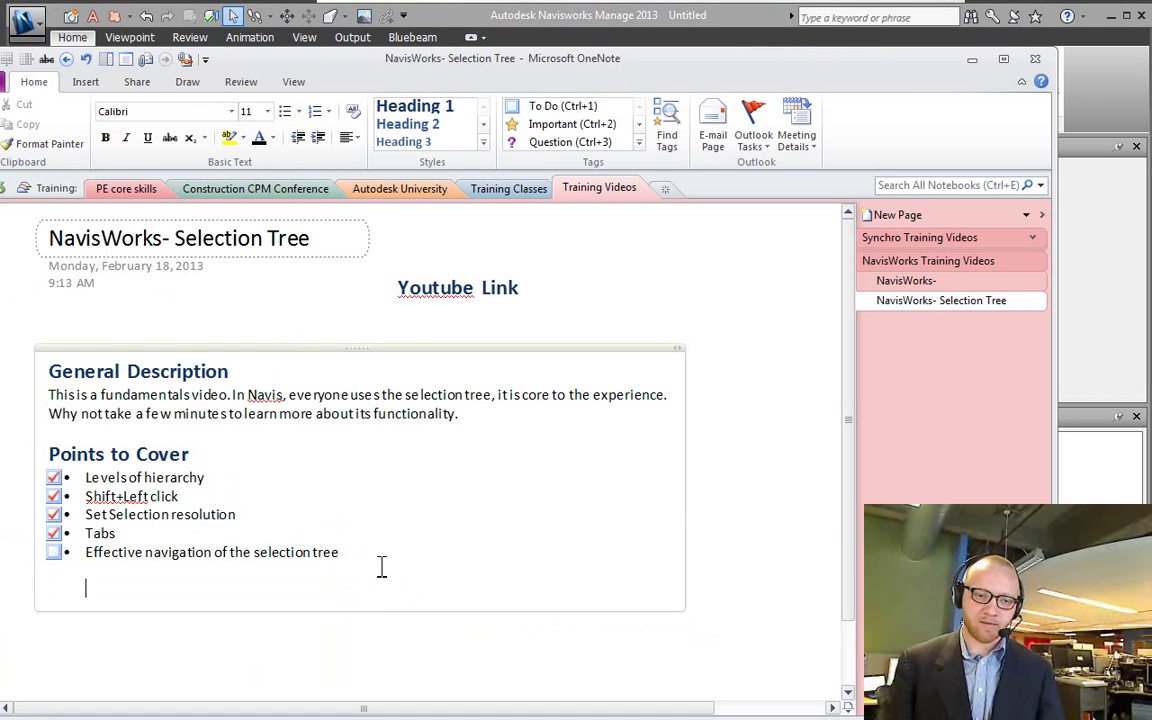
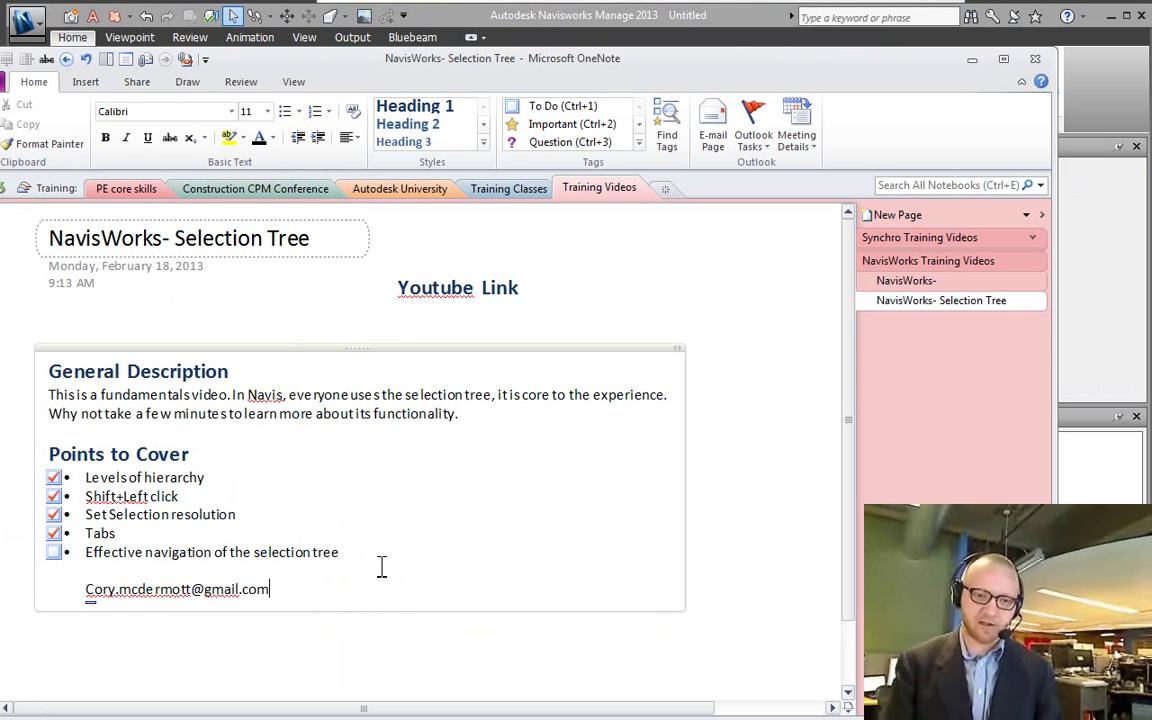
key(shift+Home)
key(BackSpace)
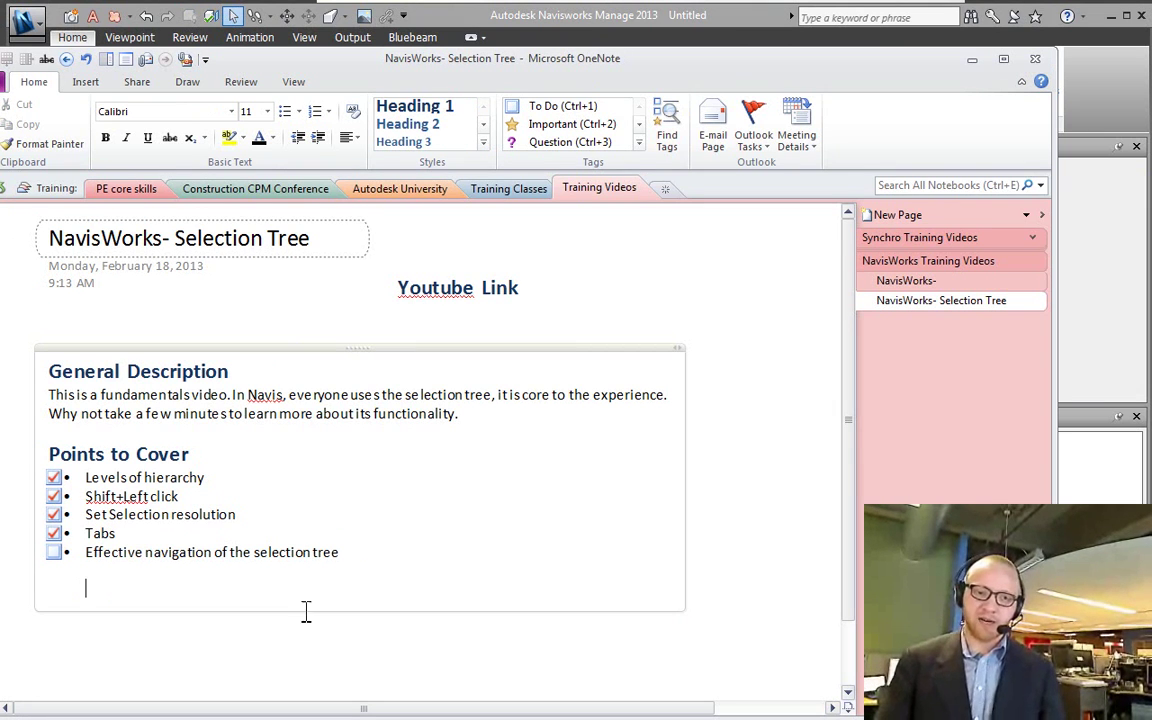
key(BackSpace)
key(BackSpace)
click(187, 553)
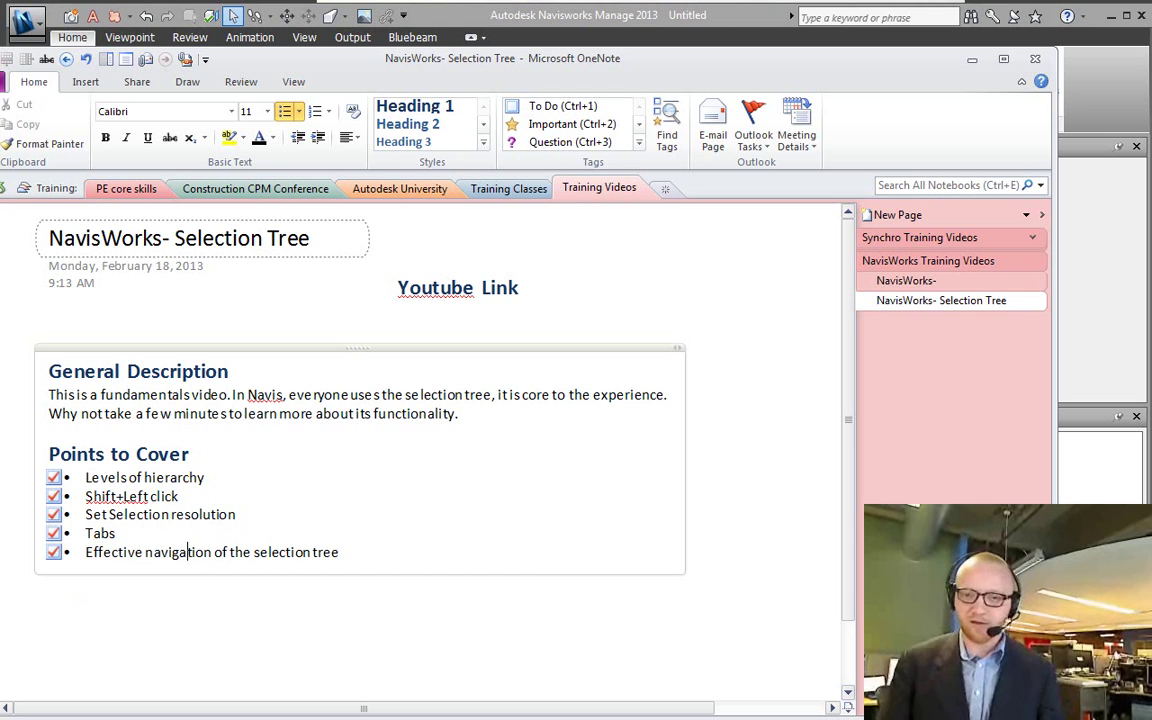